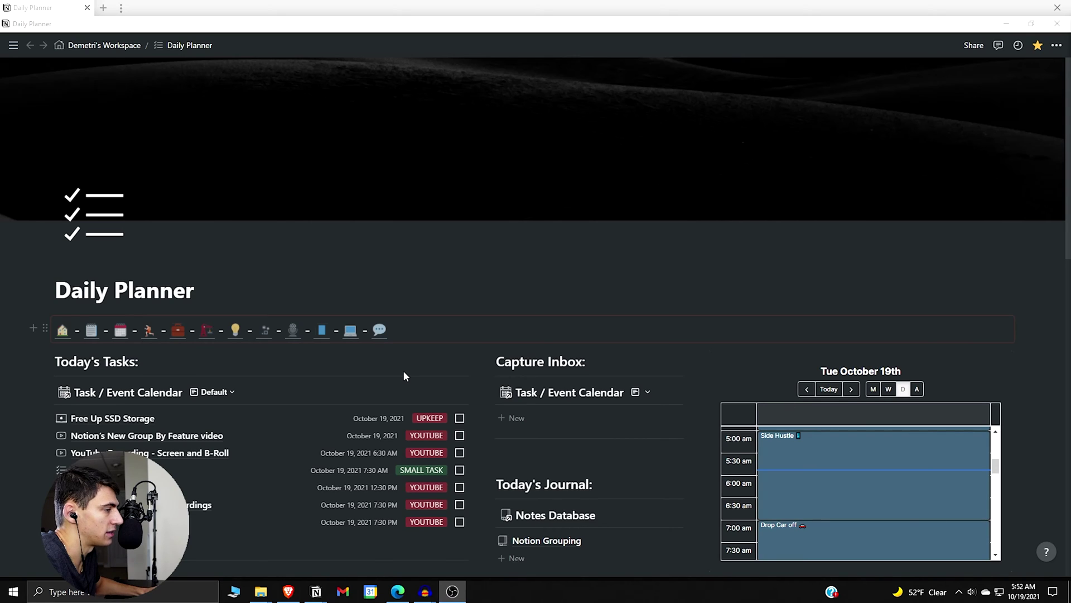
scroll(403, 375, "down", 1)
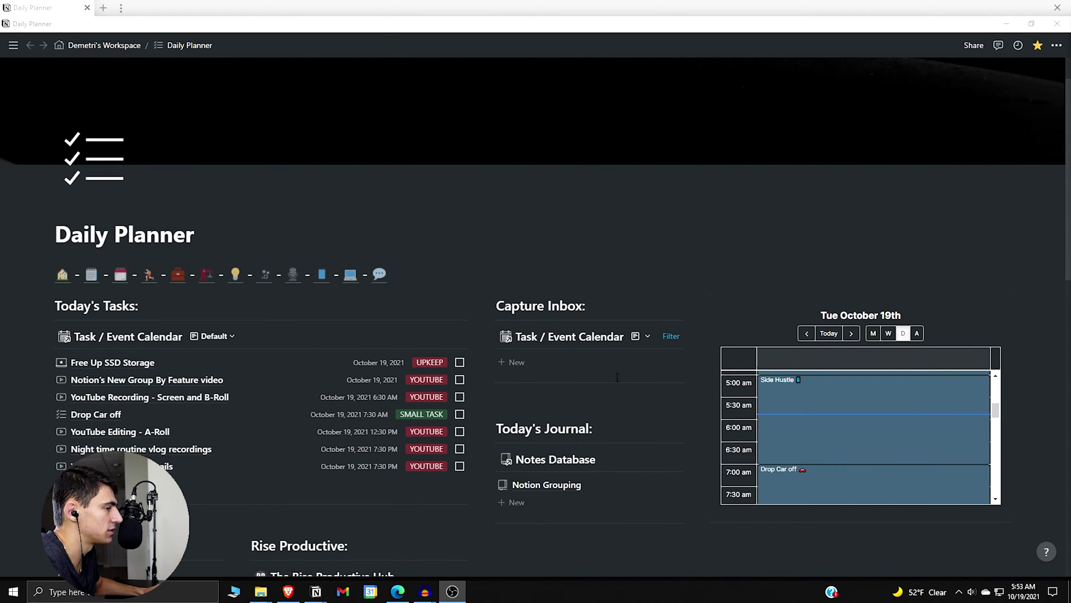
scroll(616, 376, "down", 1)
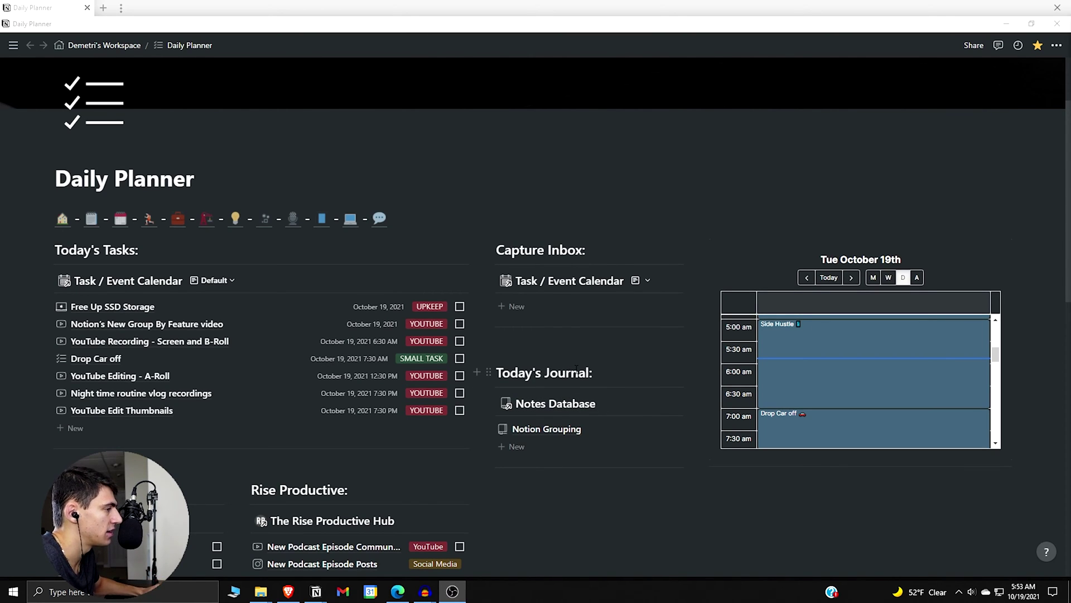
Step: Add a new untitled entry to the Capture Inbox, revealing its hidden properties before closing it
left_click(571, 311)
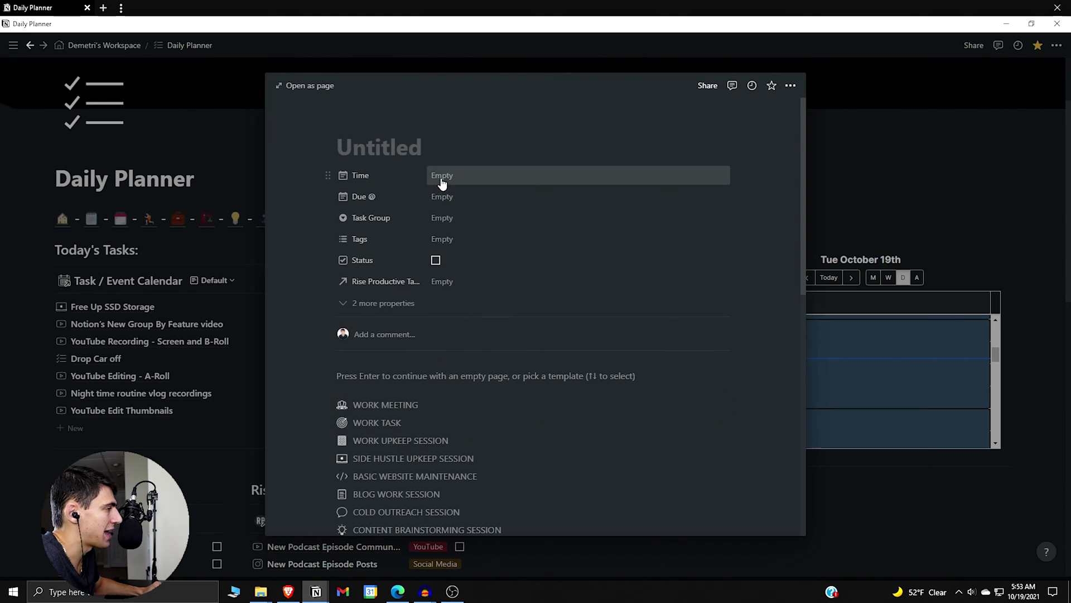
left_click(419, 302)
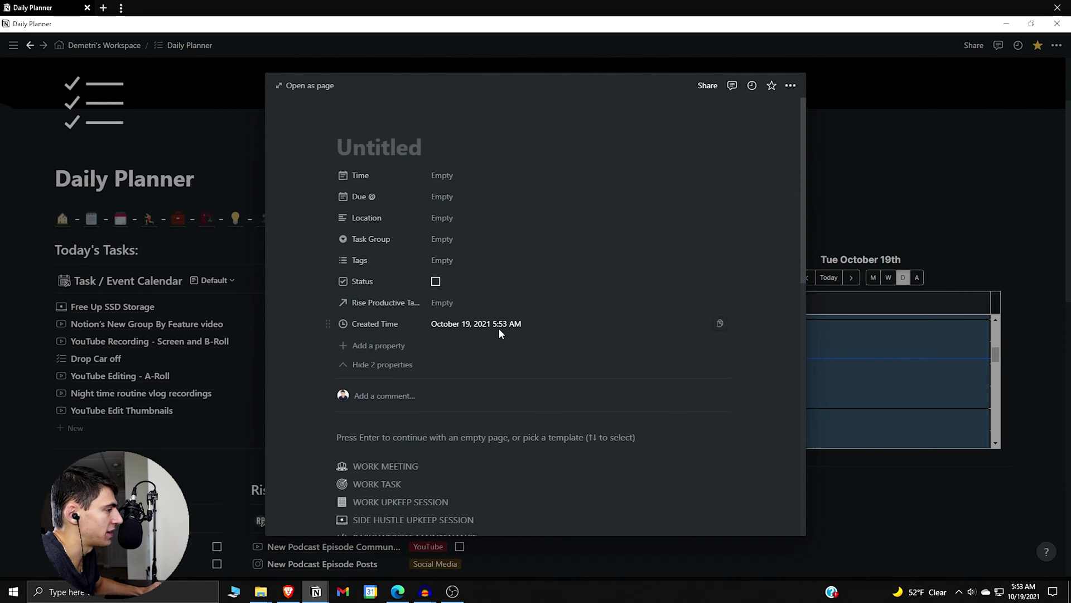
left_click(185, 310)
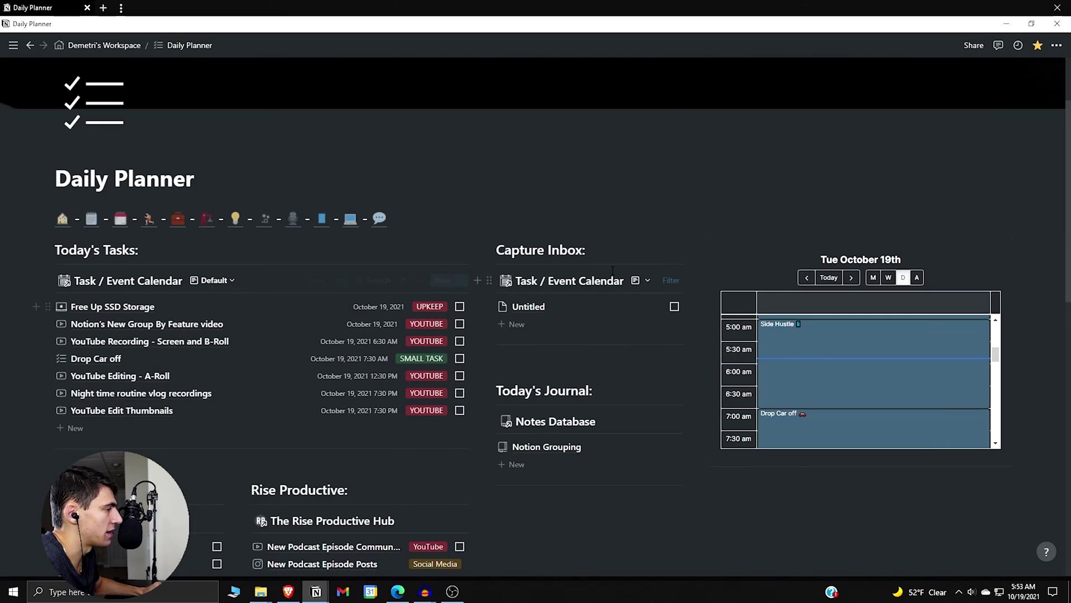
Step: Review the Capture Inbox's filter conditions and dismiss them
left_click(670, 281)
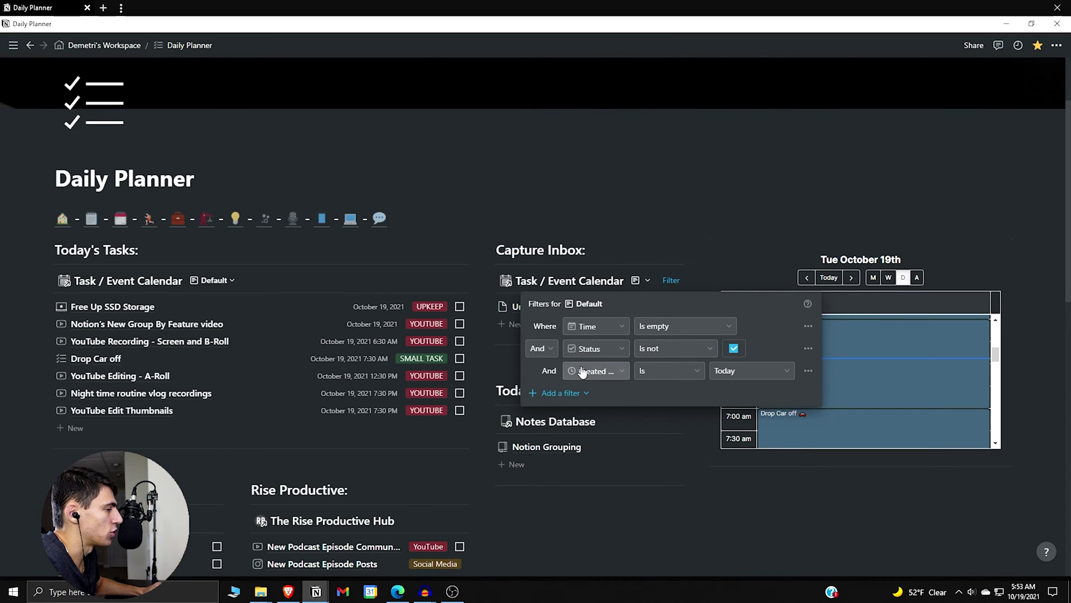
left_click(693, 125)
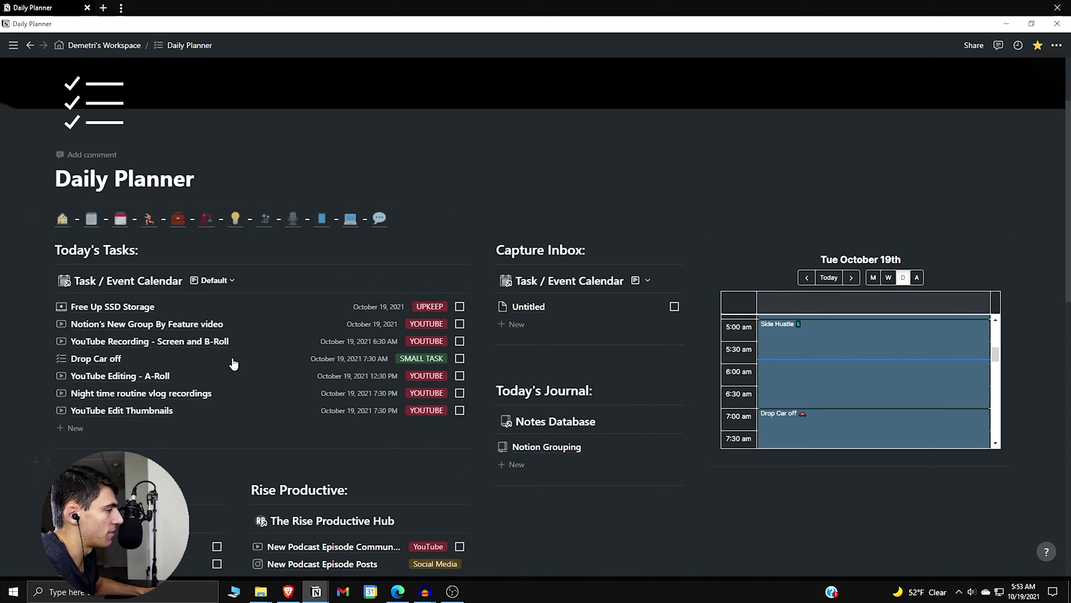
scroll(233, 363, "down", 1)
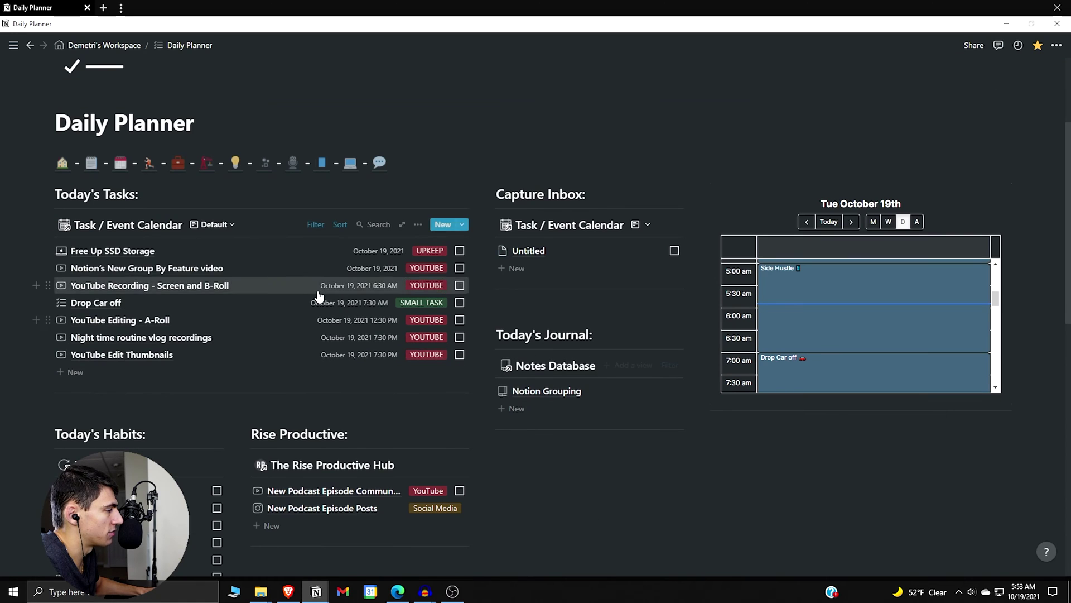
left_click(321, 226)
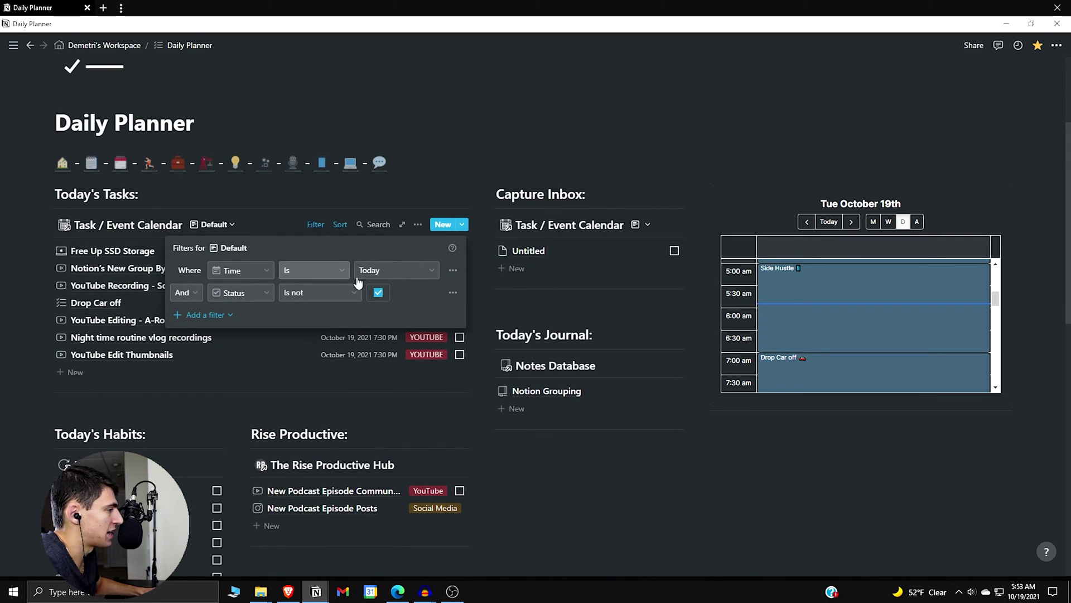
left_click(495, 409)
scroll(494, 409, "down", 1)
mouse_move(555, 349)
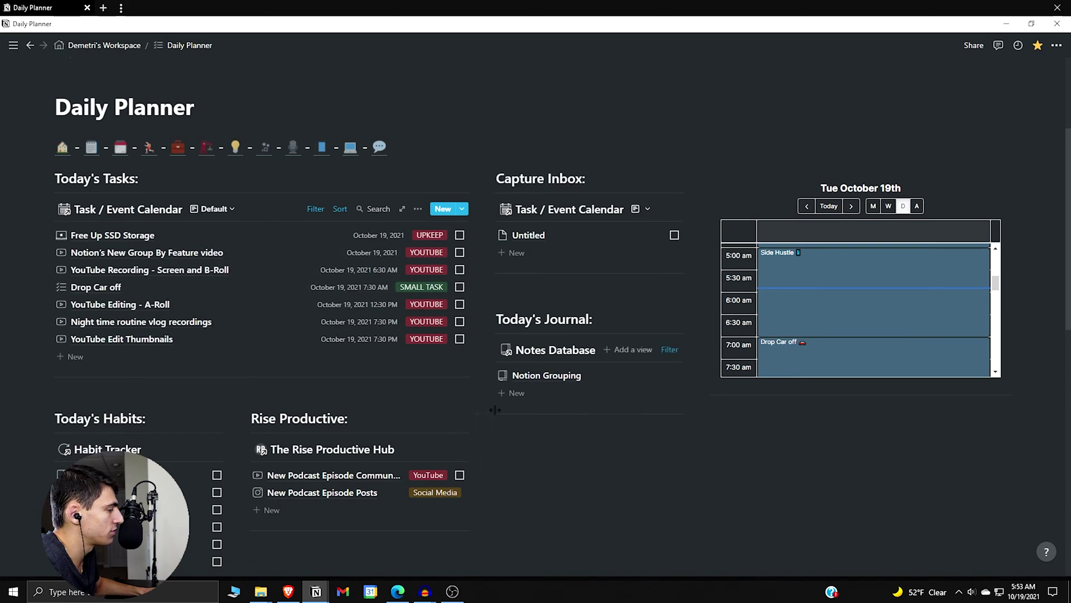
scroll(495, 409, "down", 1)
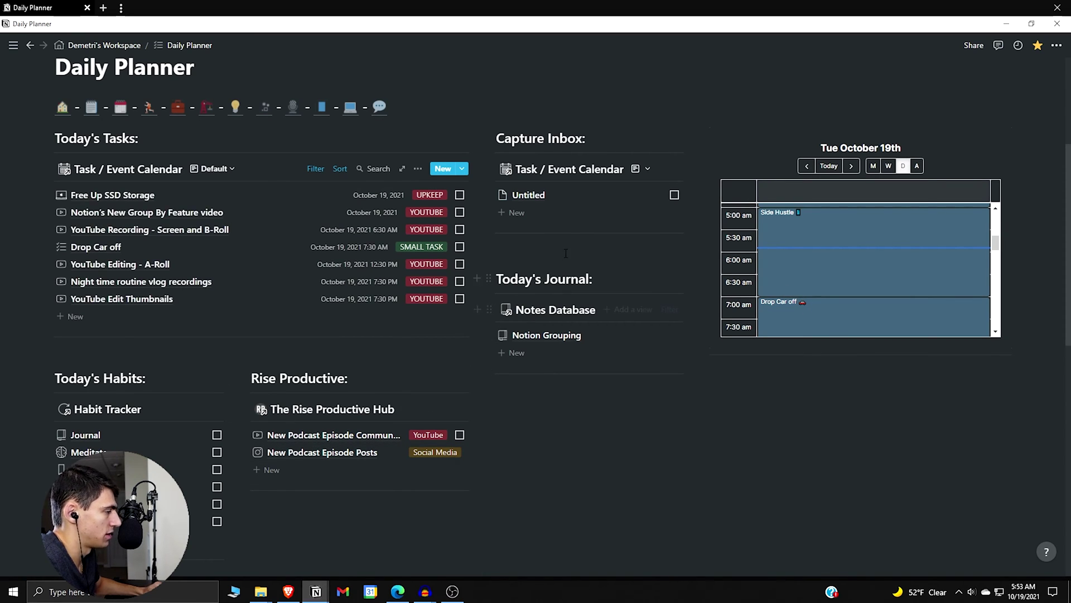
scroll(574, 246, "down", 1)
scroll(575, 245, "down", 1)
scroll(580, 259, "down", 1)
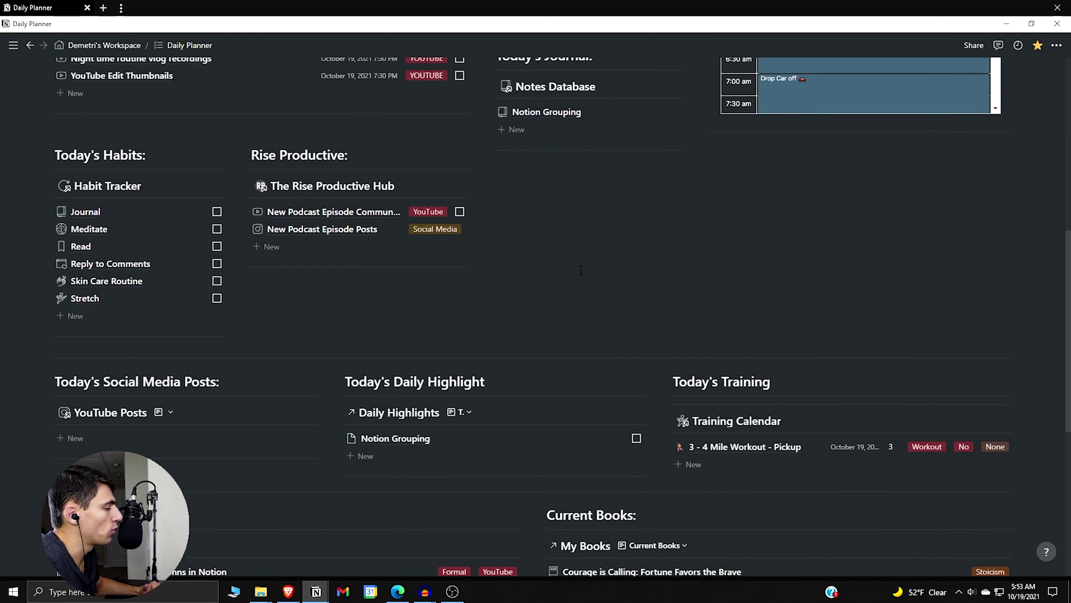
scroll(605, 277, "down", 1)
scroll(705, 313, "down", 1)
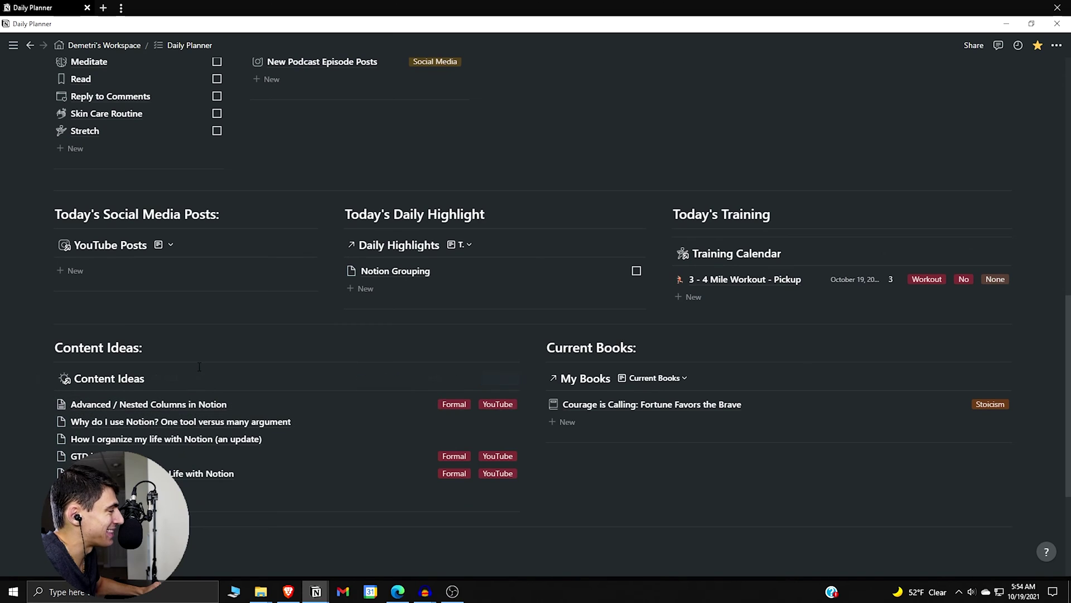
mouse_move(494, 271)
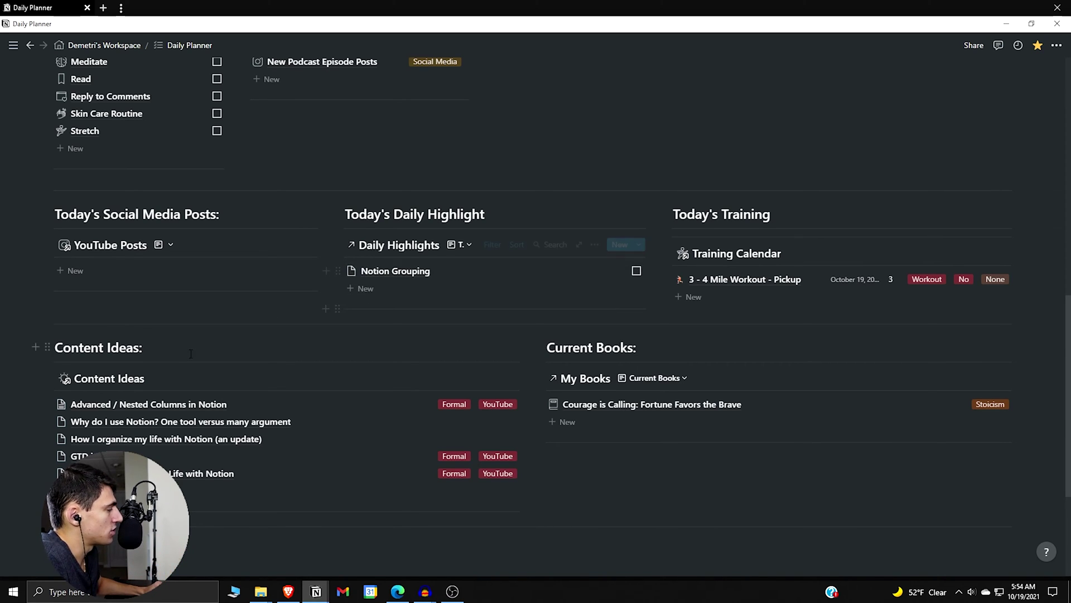
mouse_move(187, 439)
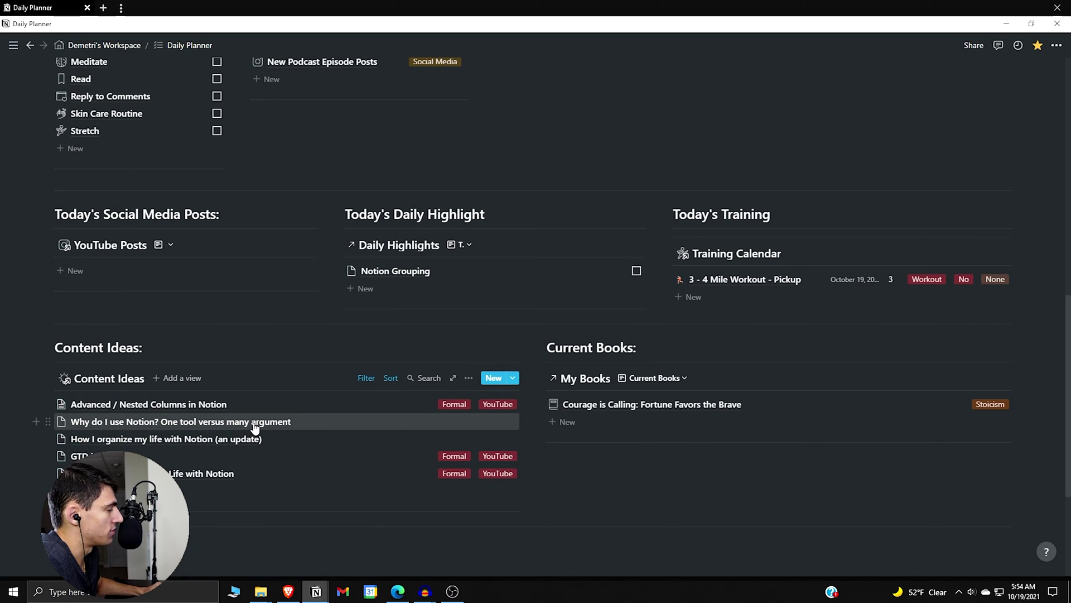
Step: Mark the 'Why do I use Notion?' idea as YouTube platform with Formal content type
left_click(258, 422)
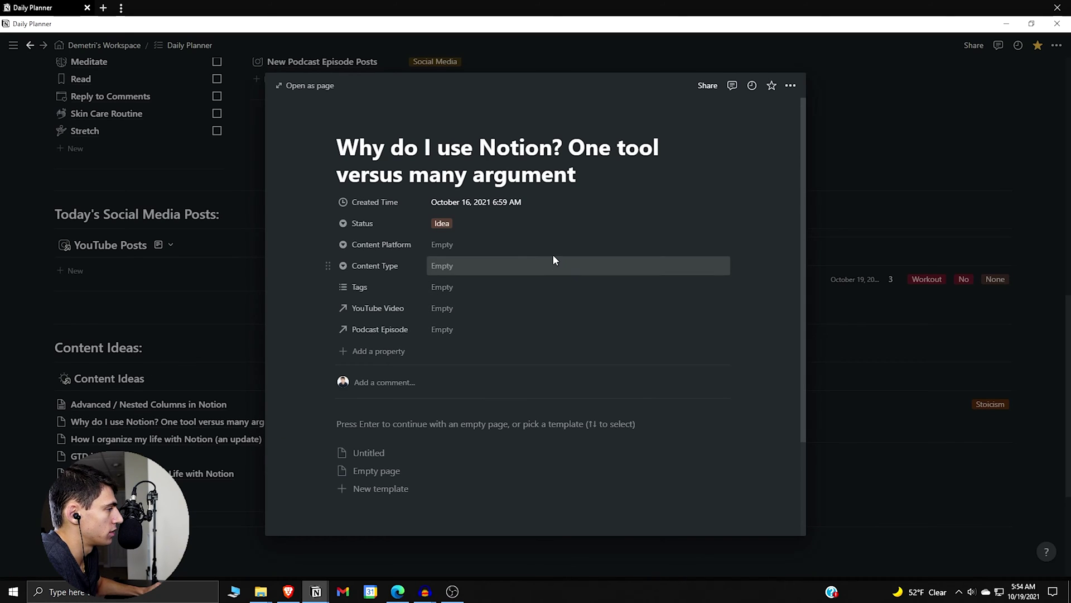
left_click(552, 246)
left_click(511, 283)
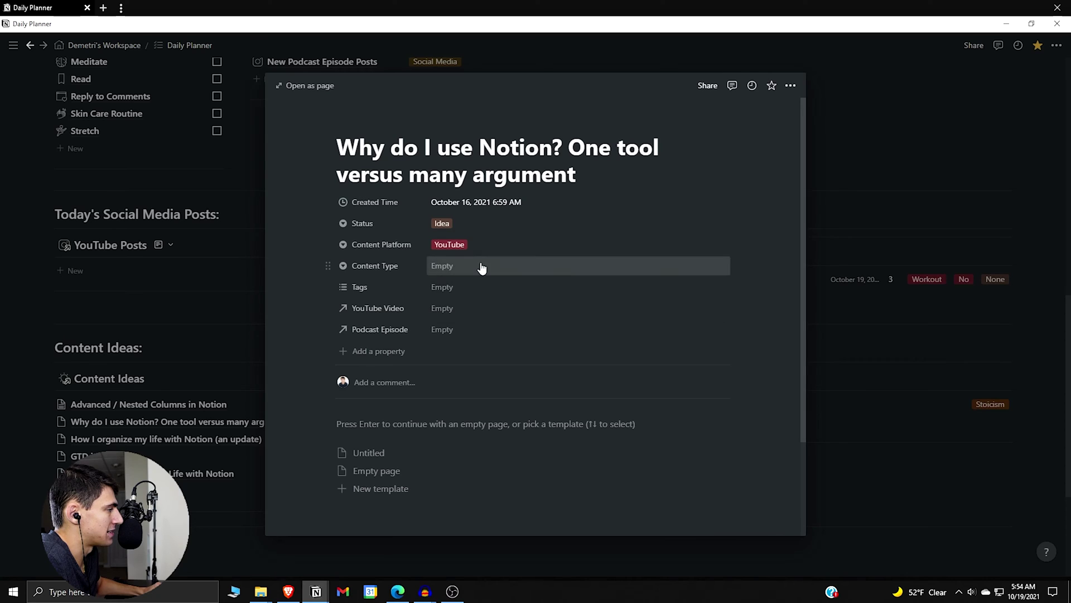
left_click(480, 266)
left_click(475, 302)
key("Escape")
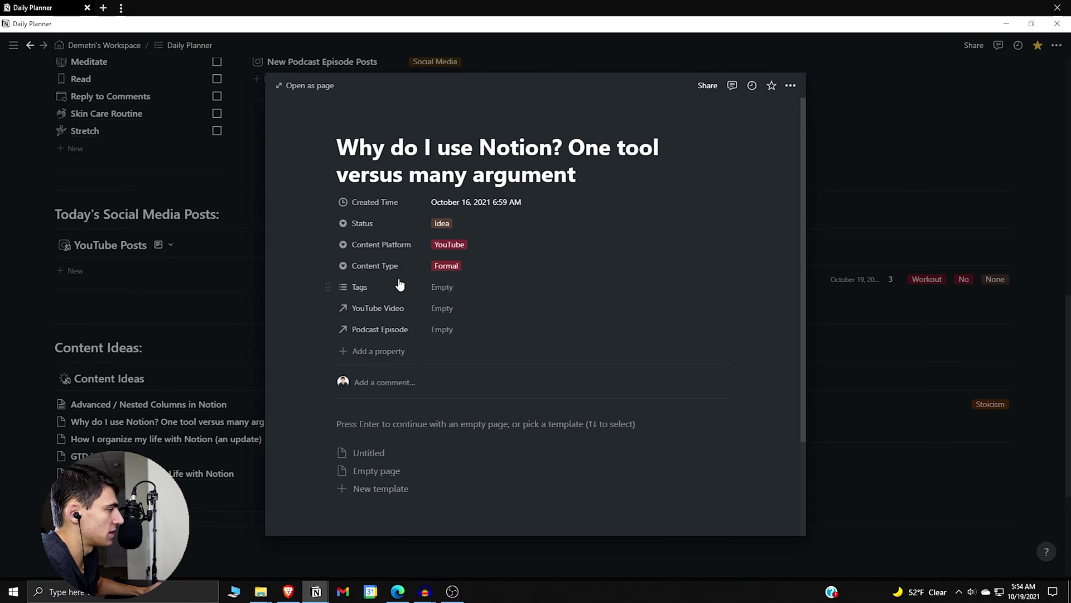
Step: Tag the 'Why do I use Notion?' idea App / Software and close its page
left_click(439, 287)
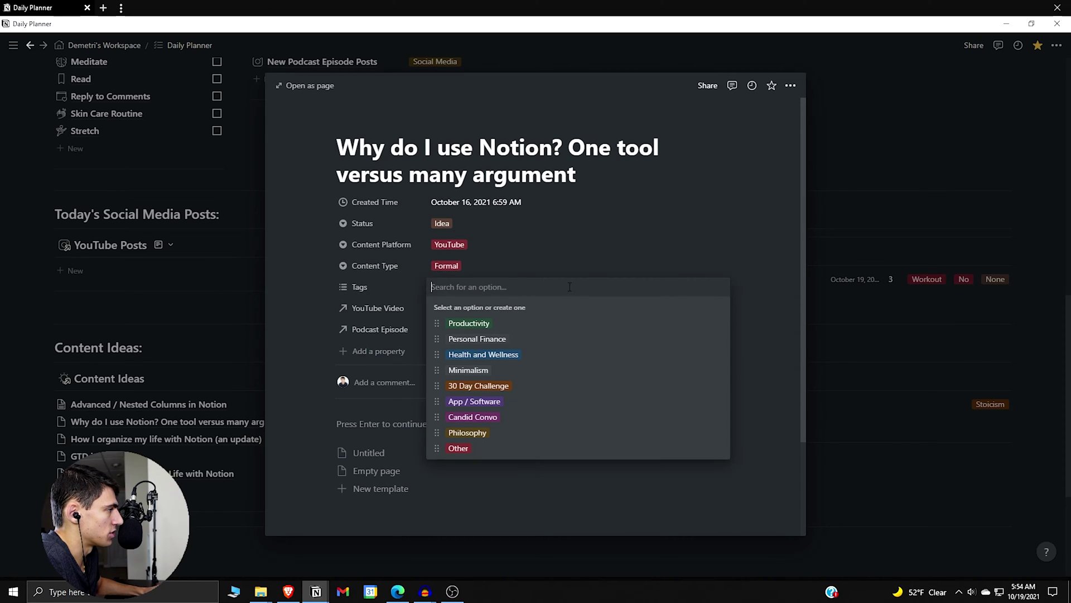
left_click(481, 401)
key("Escape")
left_click(203, 509)
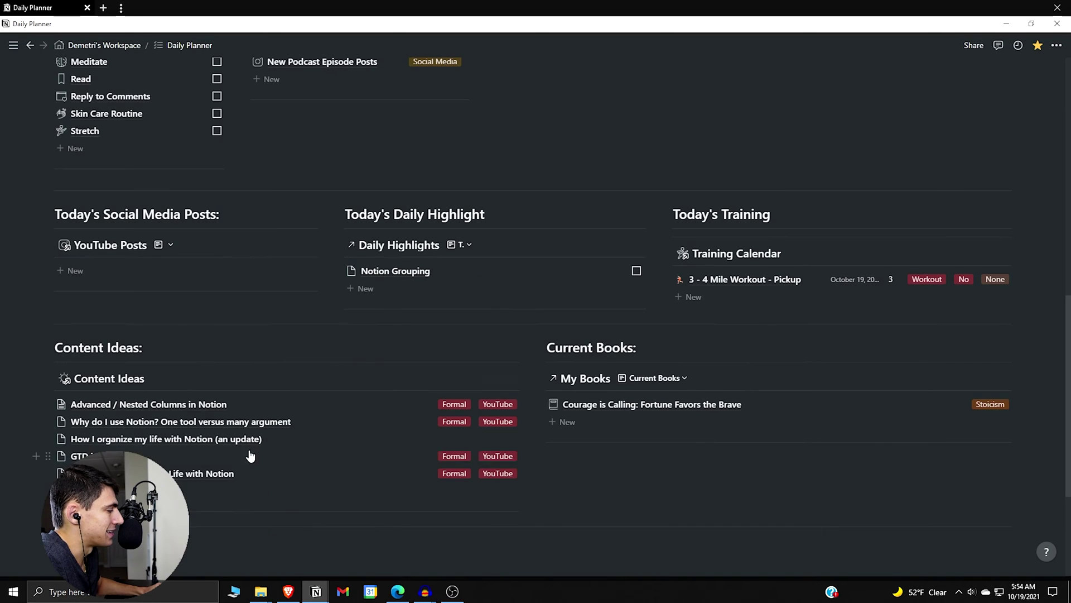
Step: Mark the 'How I organize my life' idea as YouTube platform with Formal content type
left_click(409, 441)
left_click(459, 244)
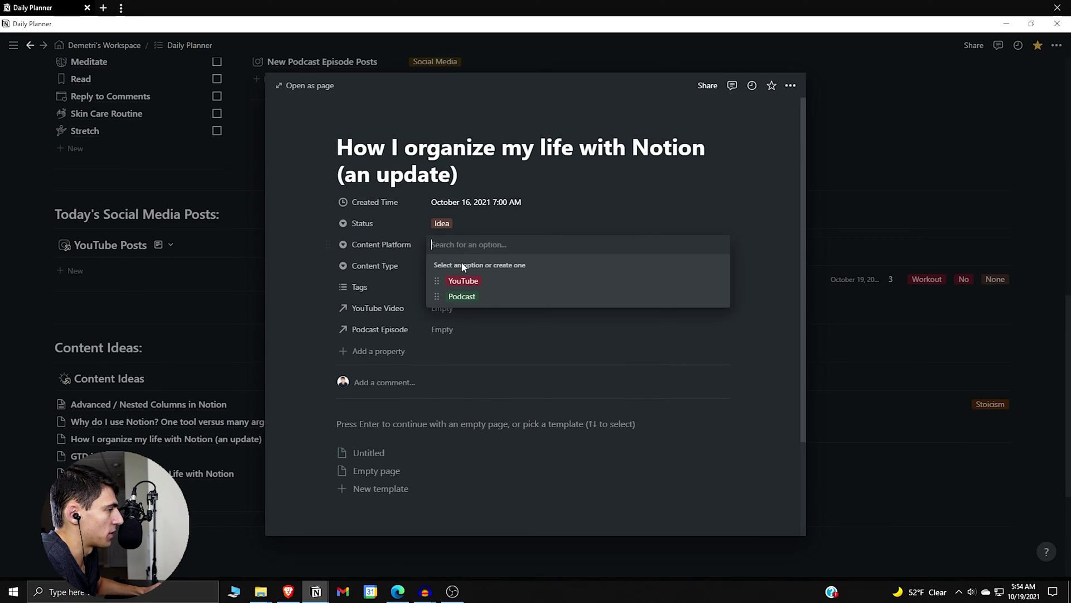
left_click(448, 280)
left_click(467, 303)
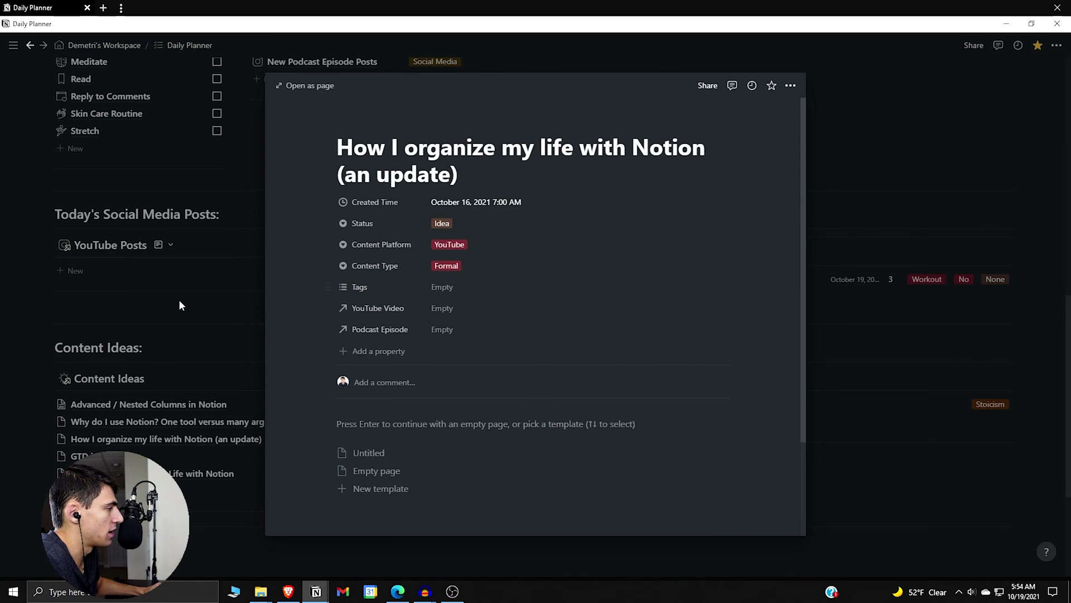
left_click(179, 299)
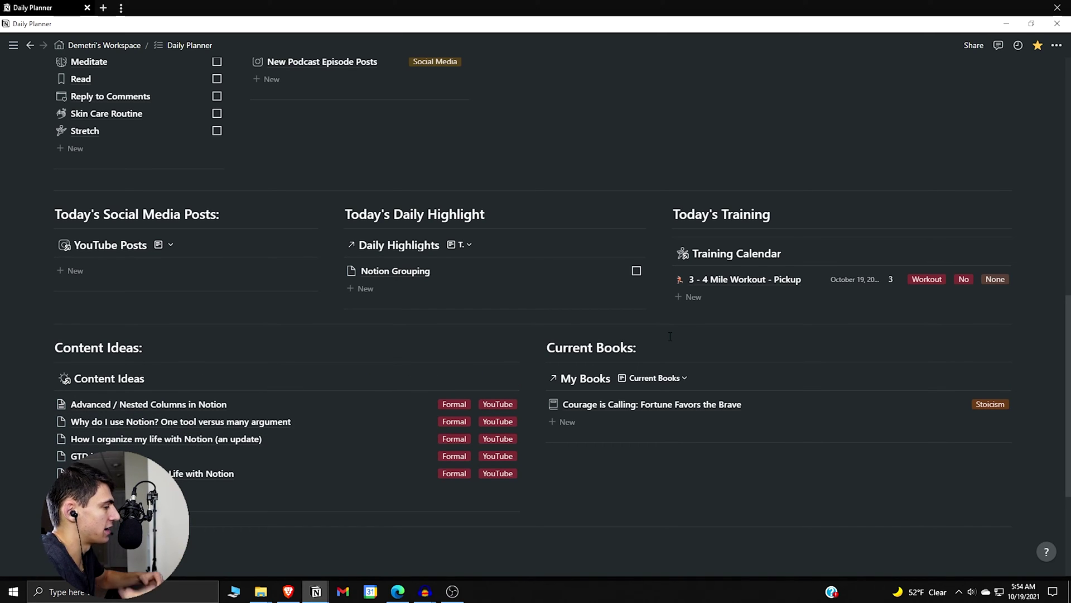
left_click(218, 438)
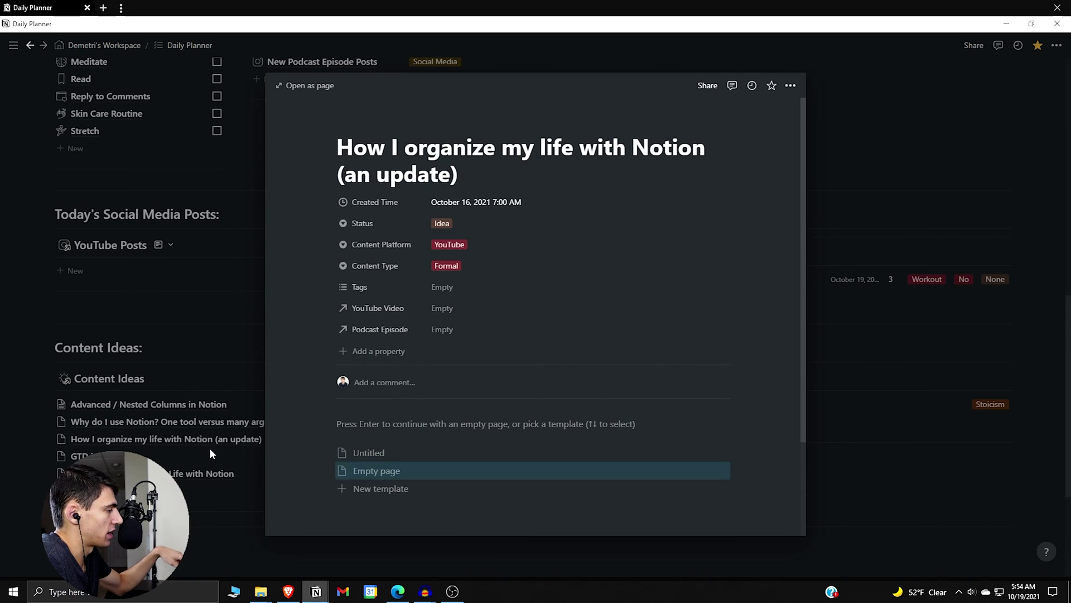
Step: Close the idea page and open the full Task / Event Calendar database
left_click(168, 405)
scroll(491, 414, "up", 1)
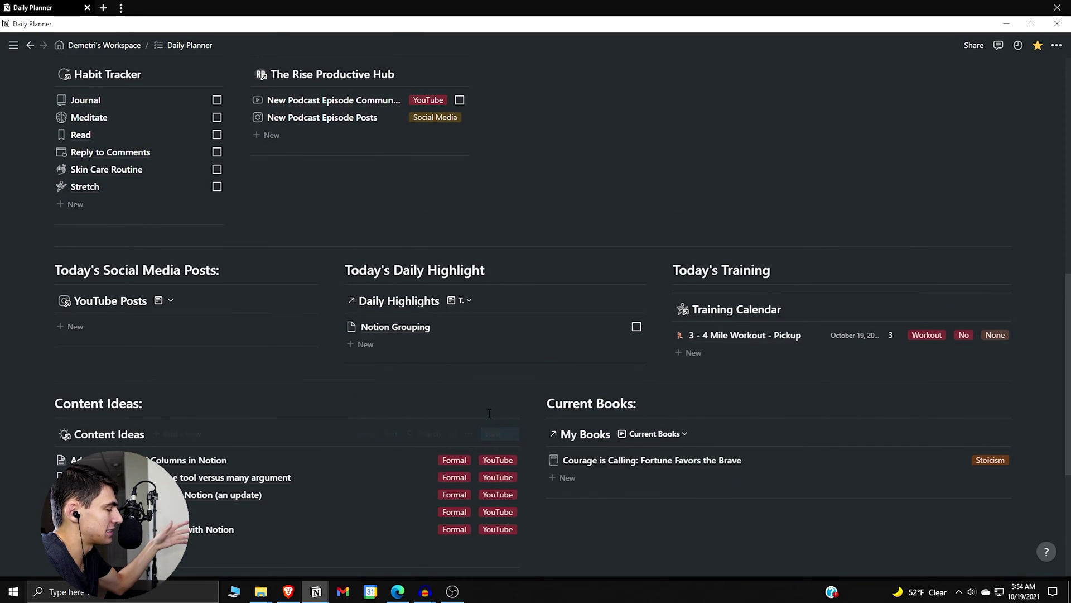
scroll(491, 413, "down", 1)
scroll(500, 444, "up", 4)
scroll(500, 444, "up", 2)
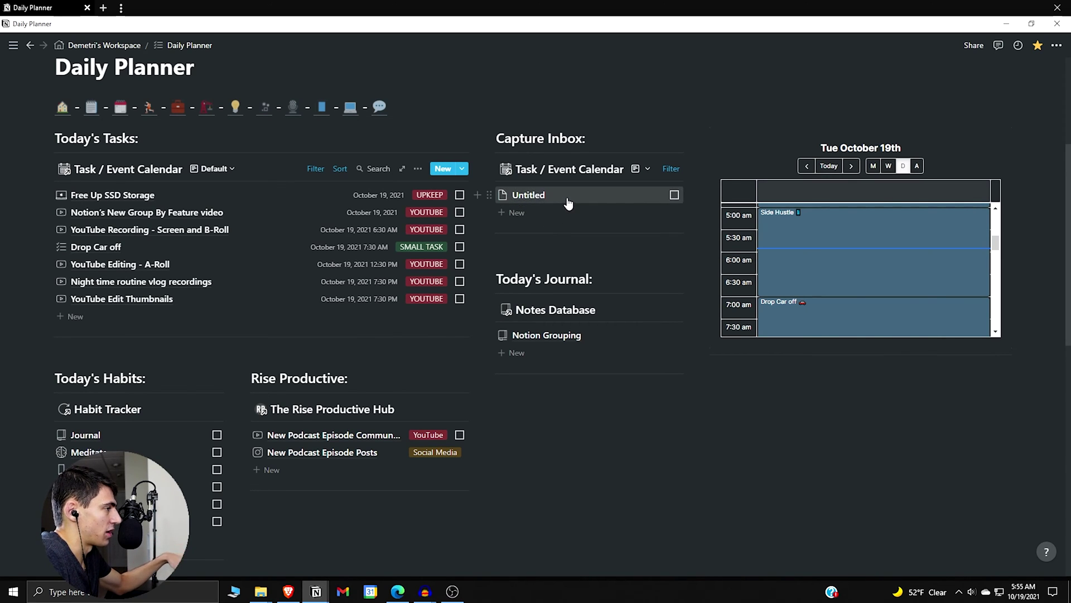
left_click(569, 169)
scroll(410, 305, "down", 1)
scroll(412, 311, "down", 5)
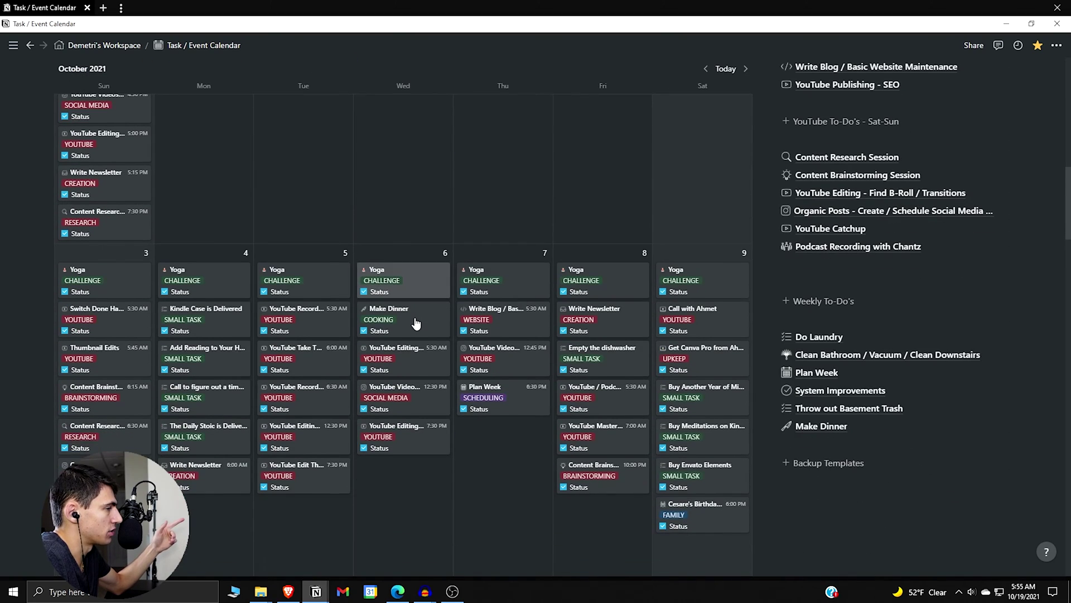
scroll(415, 323, "down", 1)
scroll(414, 319, "down", 2)
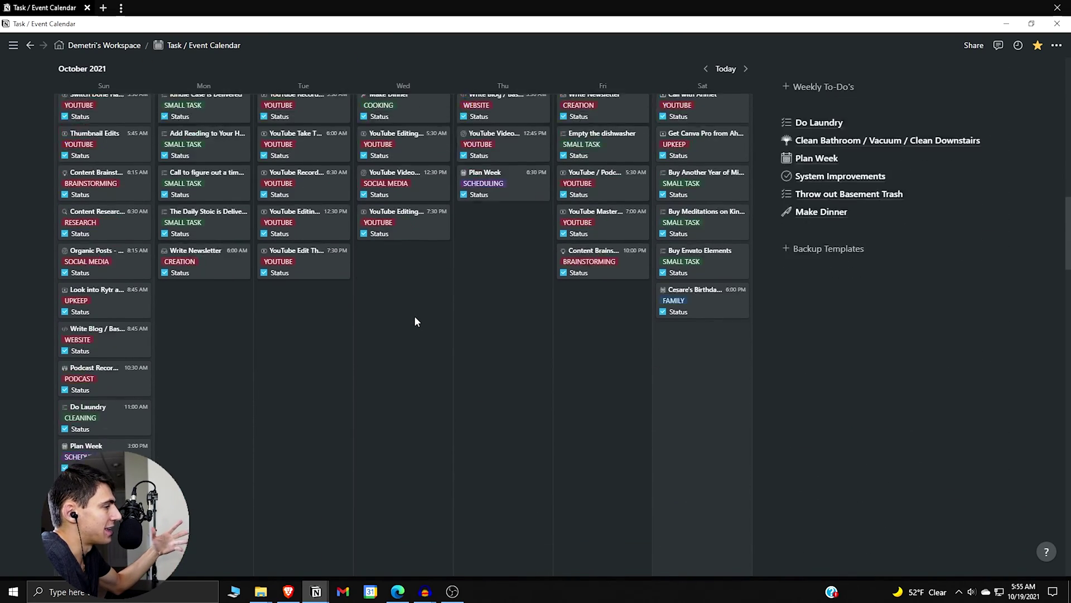
scroll(414, 318, "down", 5)
scroll(414, 318, "down", 5)
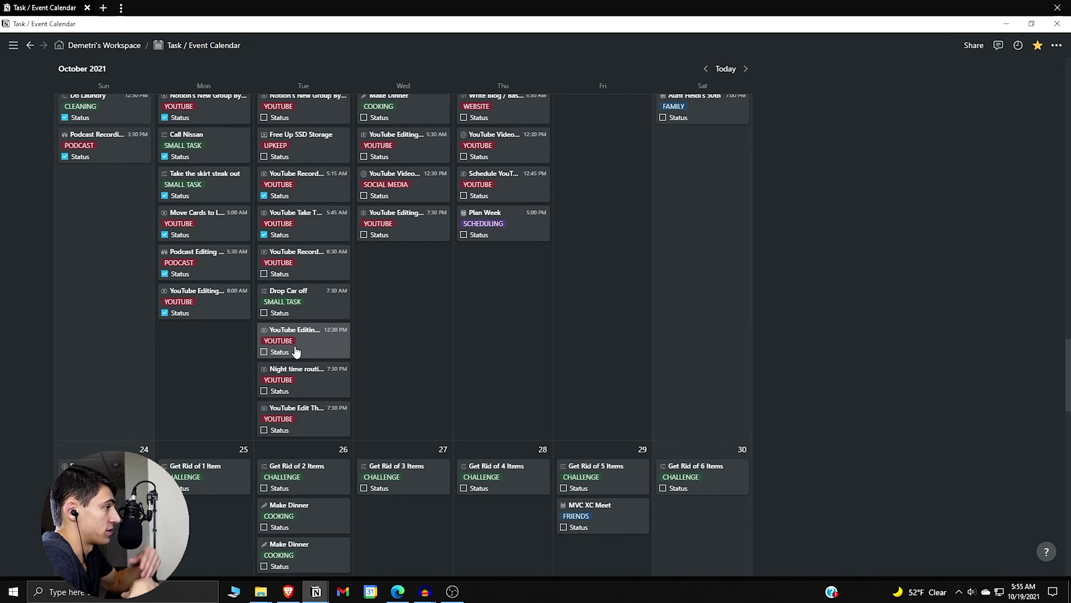
scroll(294, 371, "down", 1)
scroll(295, 371, "down", 3)
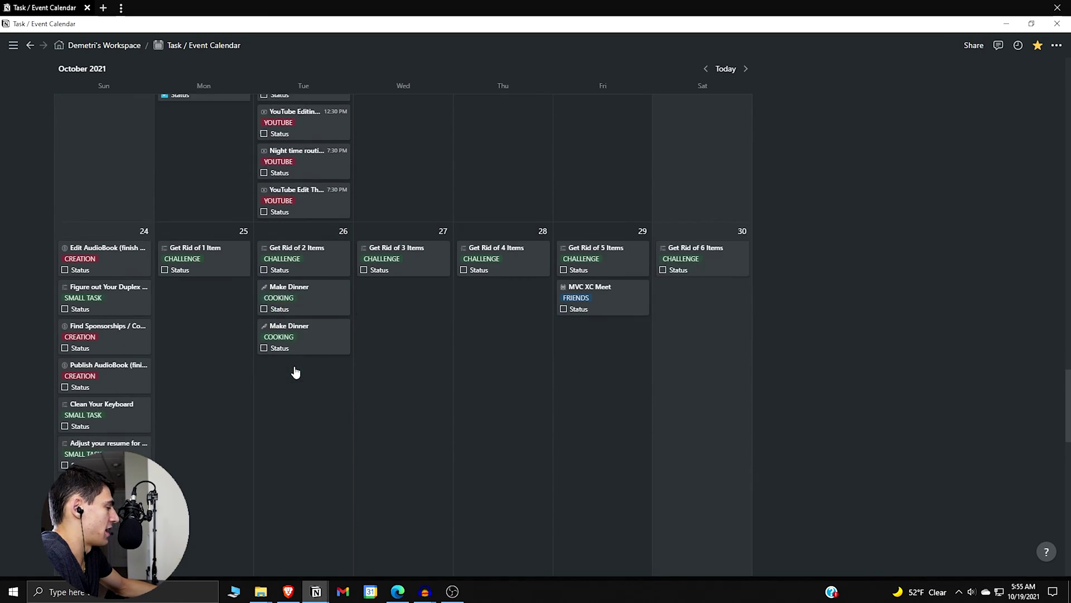
scroll(263, 376, "down", 2)
Step: Review the System Improvements journal entry's ideas checklist, then close its preview
left_click(93, 446)
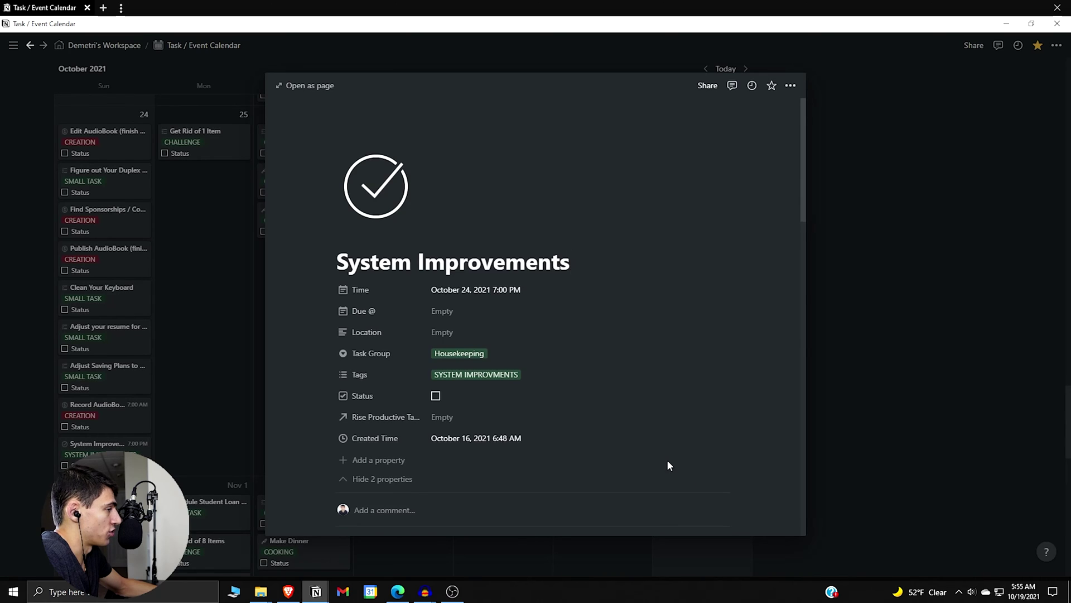
scroll(667, 460, "down", 5)
scroll(401, 409, "down", 1)
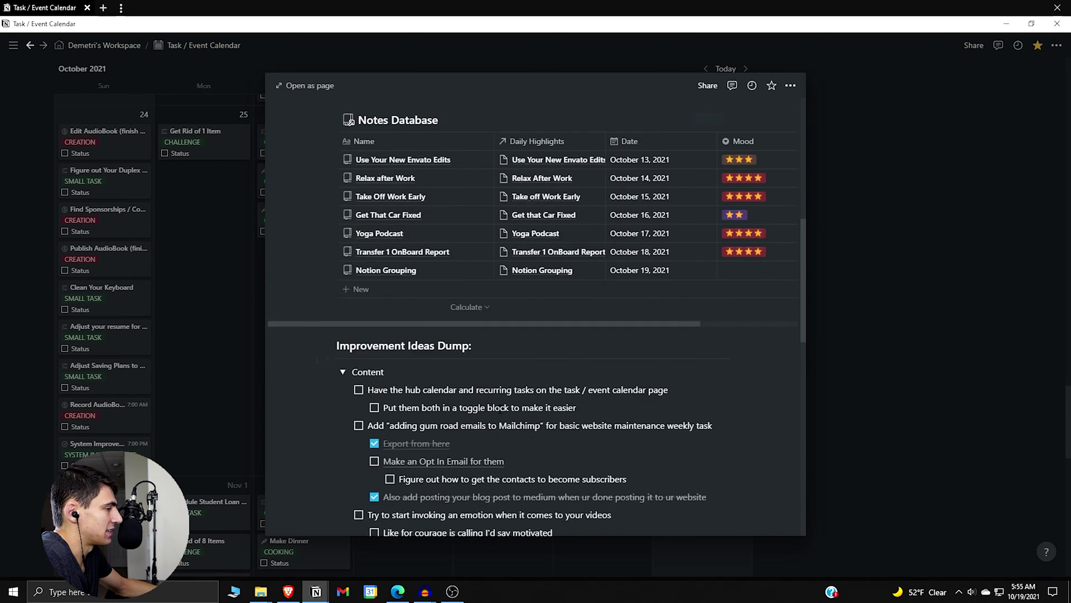
scroll(452, 409, "down", 1)
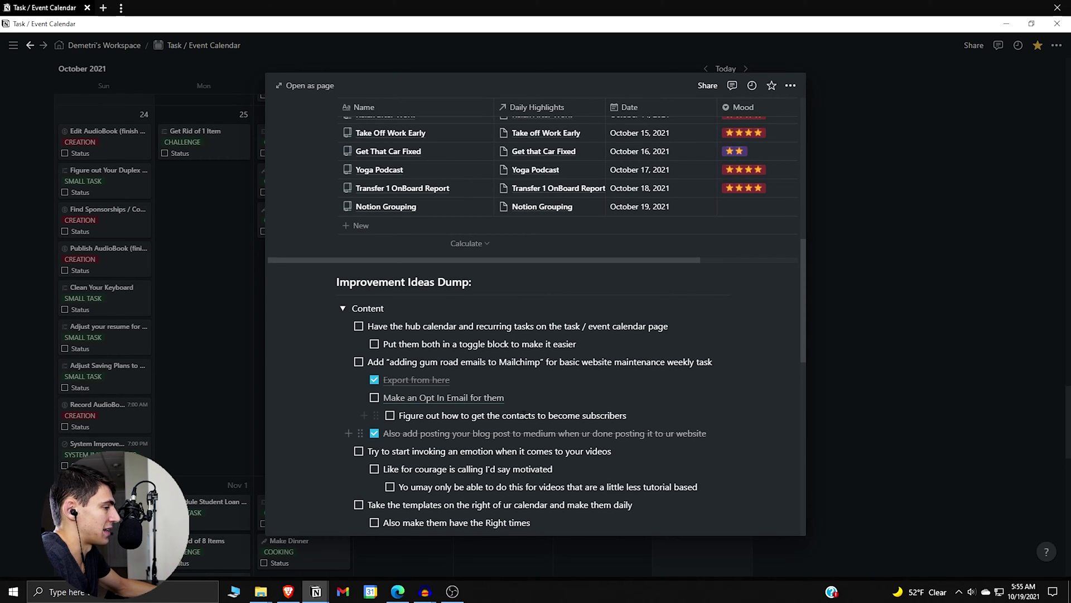
scroll(525, 383, "down", 3)
scroll(525, 383, "down", 1)
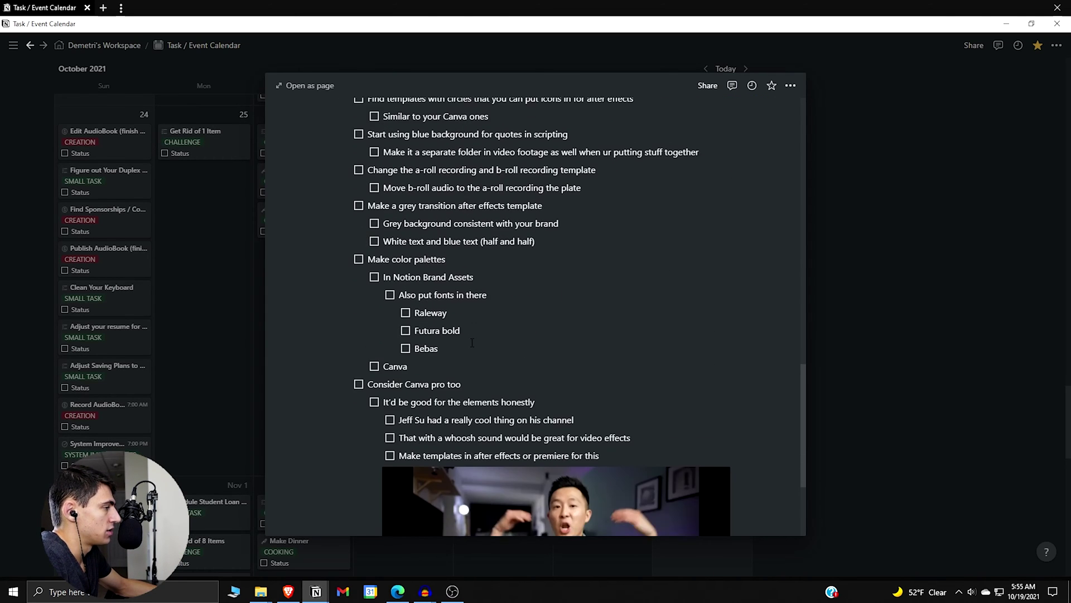
scroll(471, 348, "down", 2)
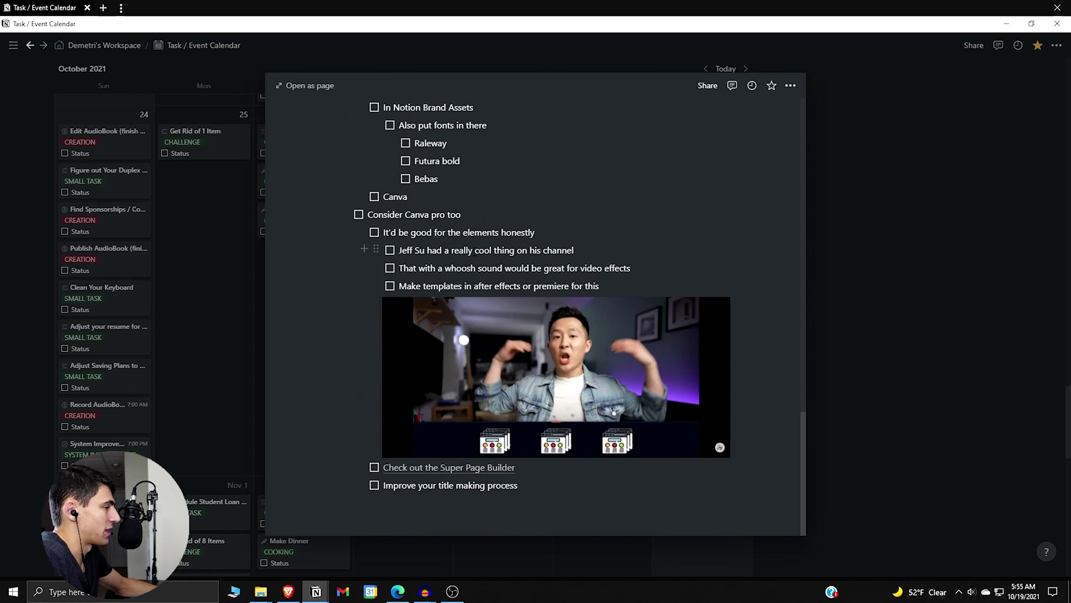
scroll(474, 251, "up", 2)
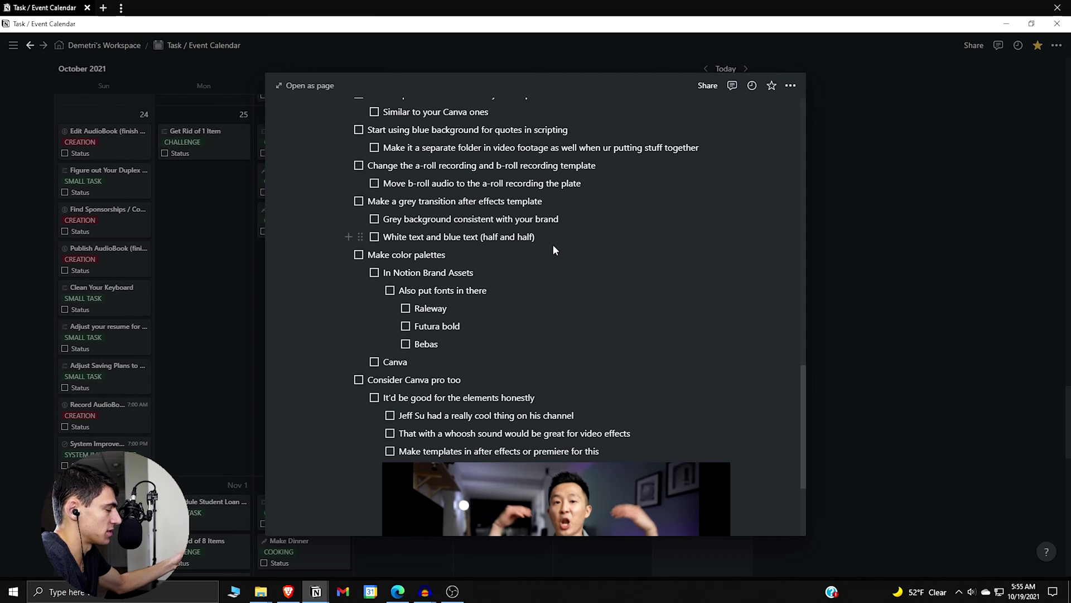
left_click(77, 43)
mouse_move(13, 45)
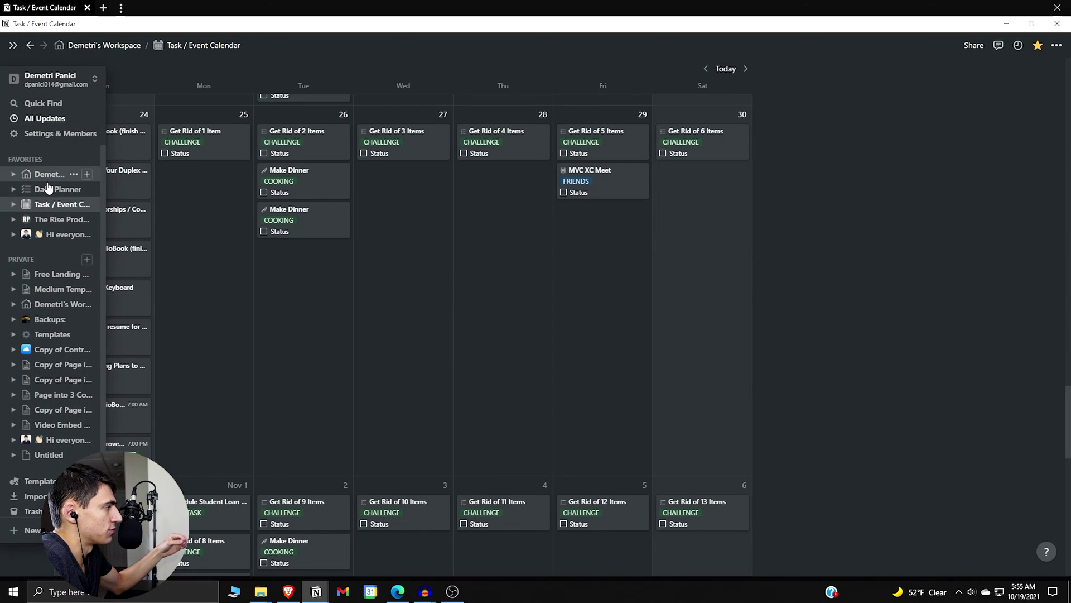
Step: Go to the Daily Planner and peek at the Notion Grouping entry under Today's Journal
left_click(49, 189)
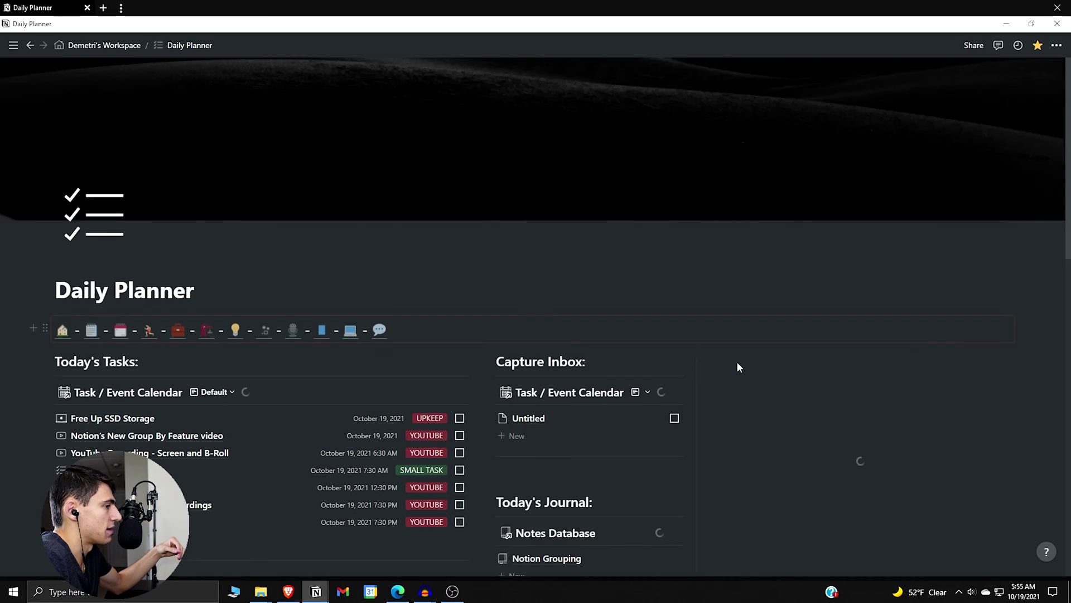
scroll(798, 357, "down", 2)
scroll(758, 420, "down", 2)
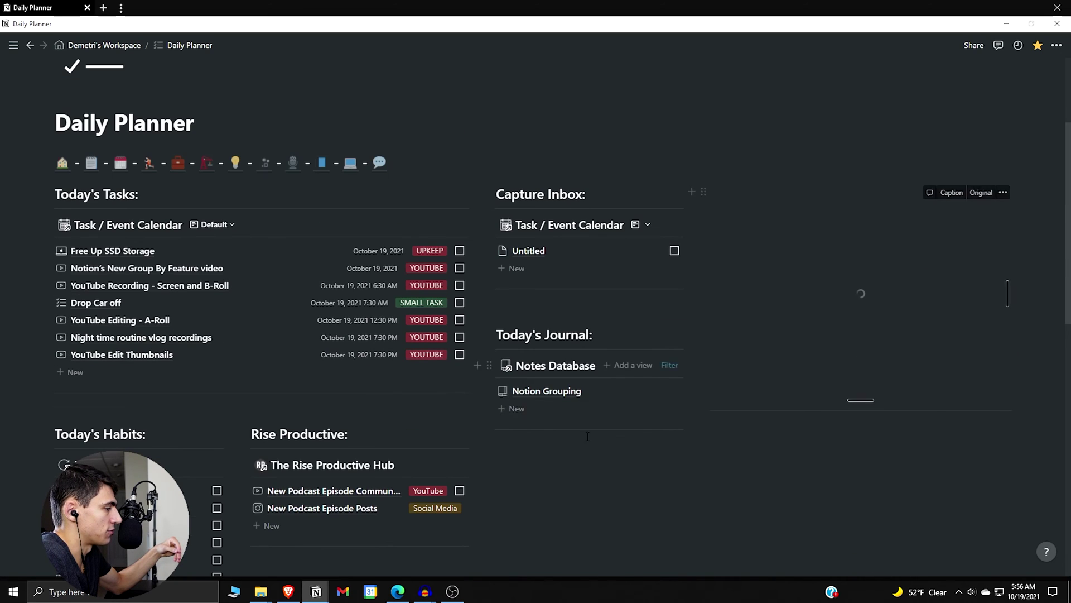
left_click(574, 391)
scroll(583, 381, "down", 2)
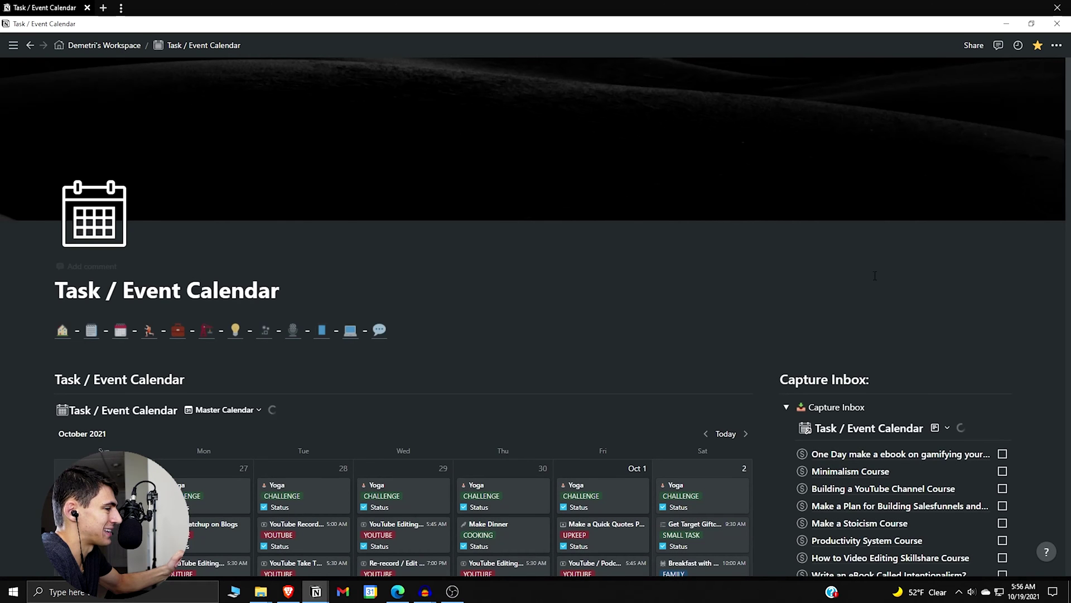
scroll(842, 371, "down", 1)
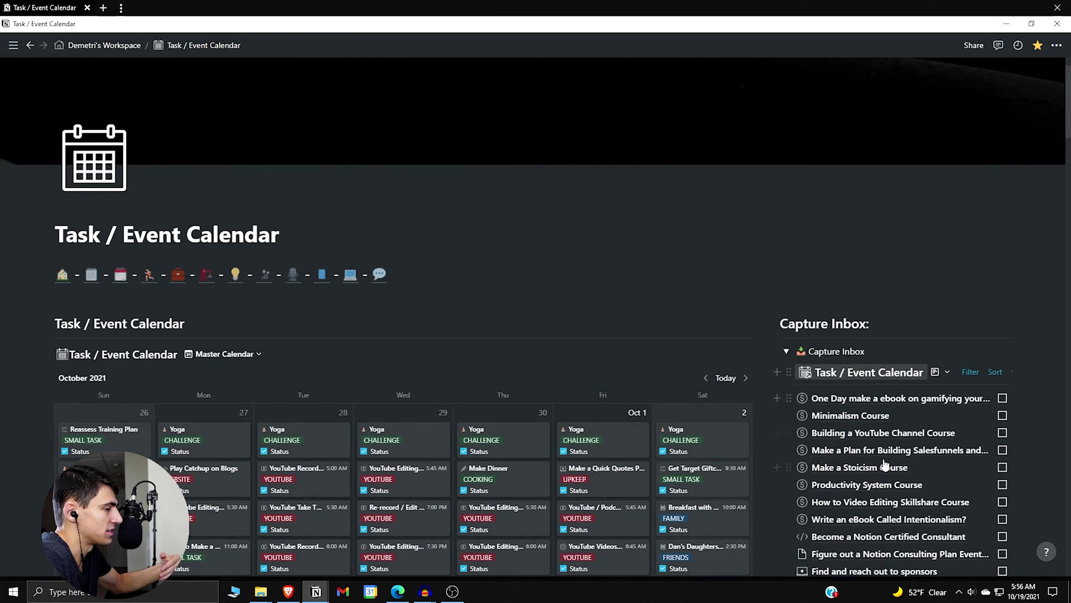
scroll(892, 471, "down", 3)
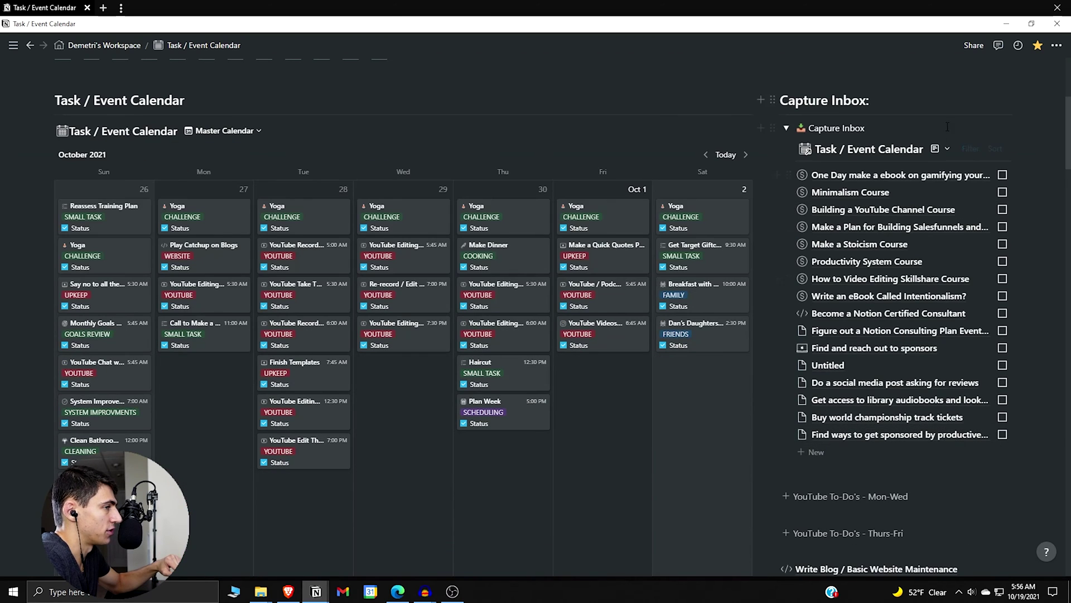
Step: Review the Capture Inbox filter (Time empty, Status unchecked), then list its views
left_click(973, 149)
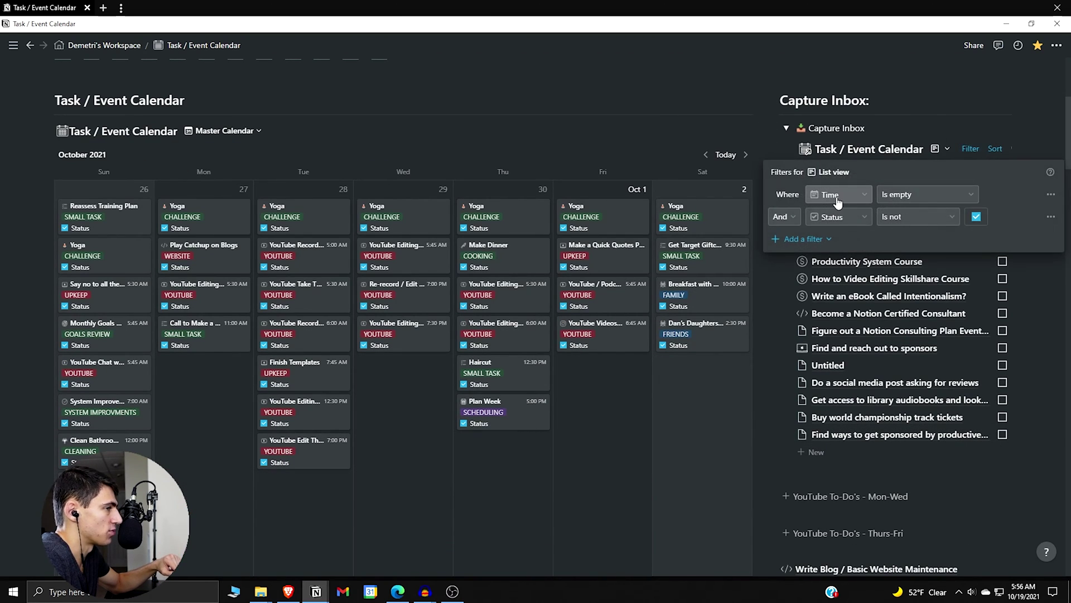
left_click(871, 84)
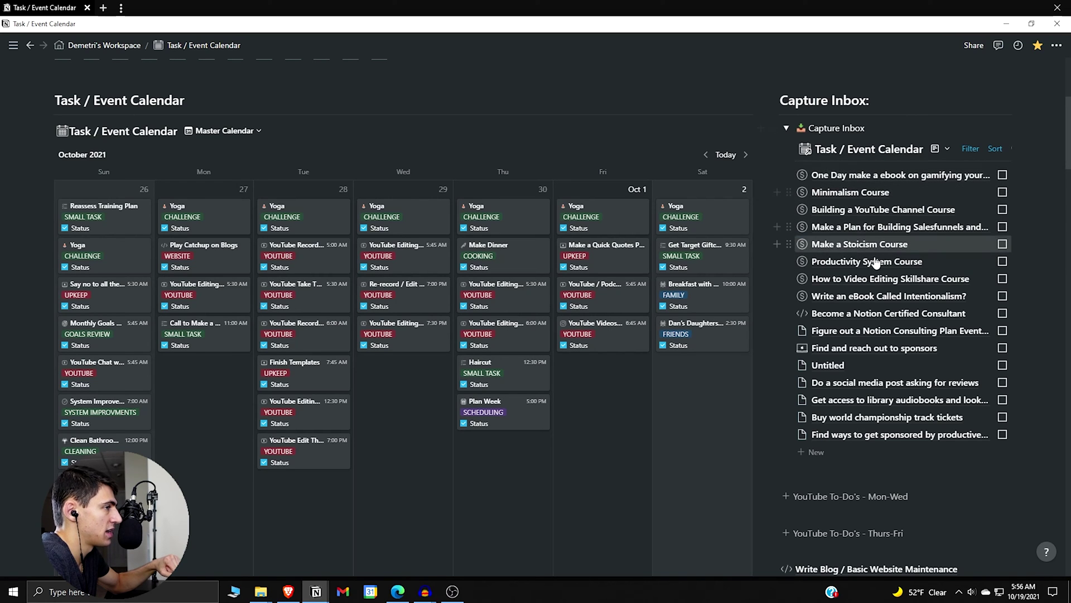
left_click(941, 149)
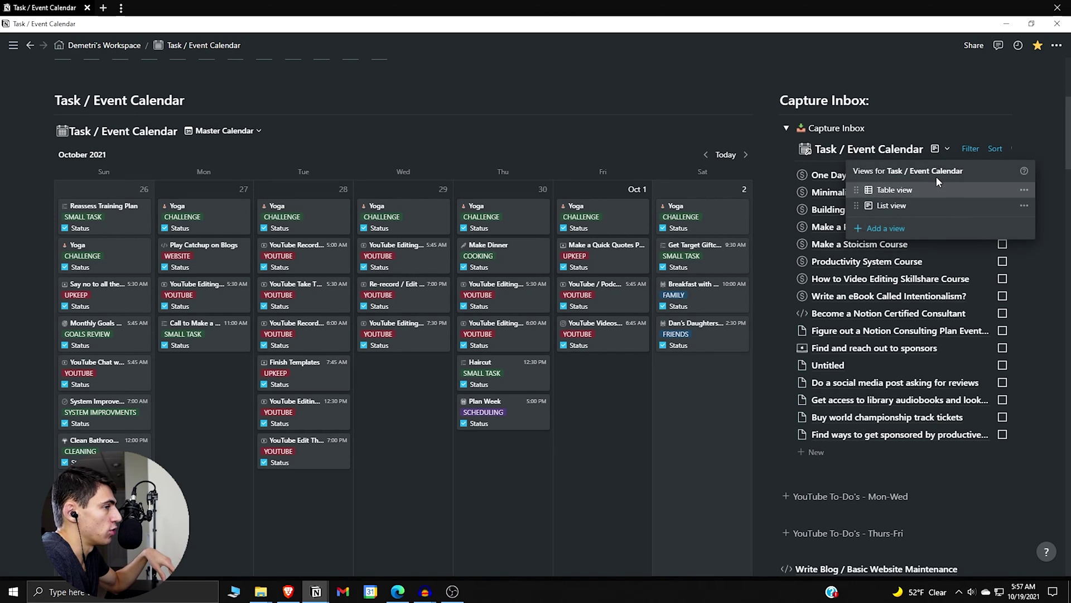
Step: Rename the Capture Inbox list view to Newer Tasks
left_click(1022, 208)
type("Ne")
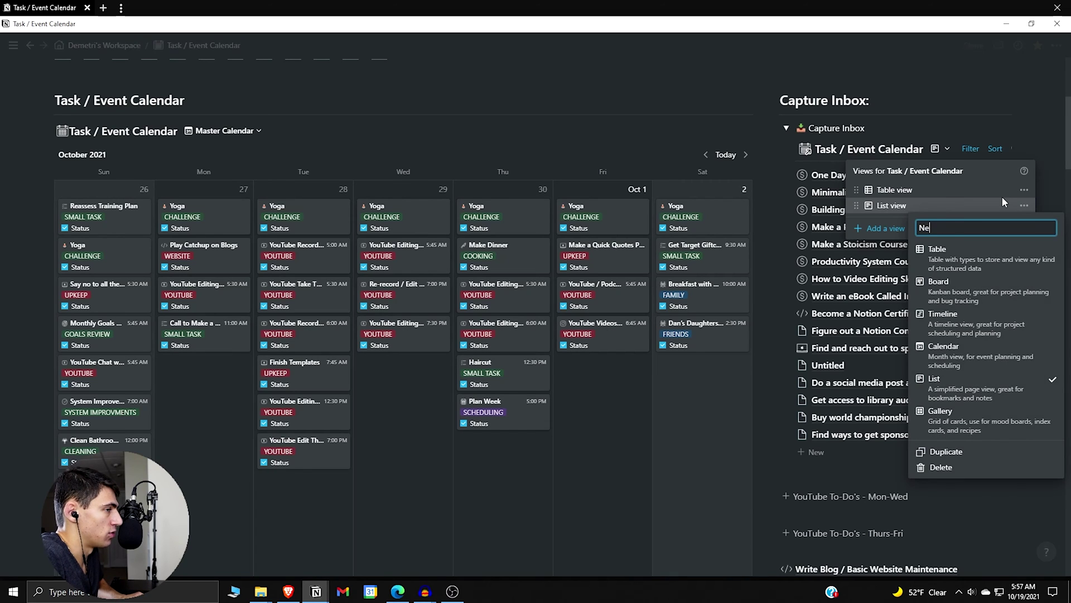
type("wer")
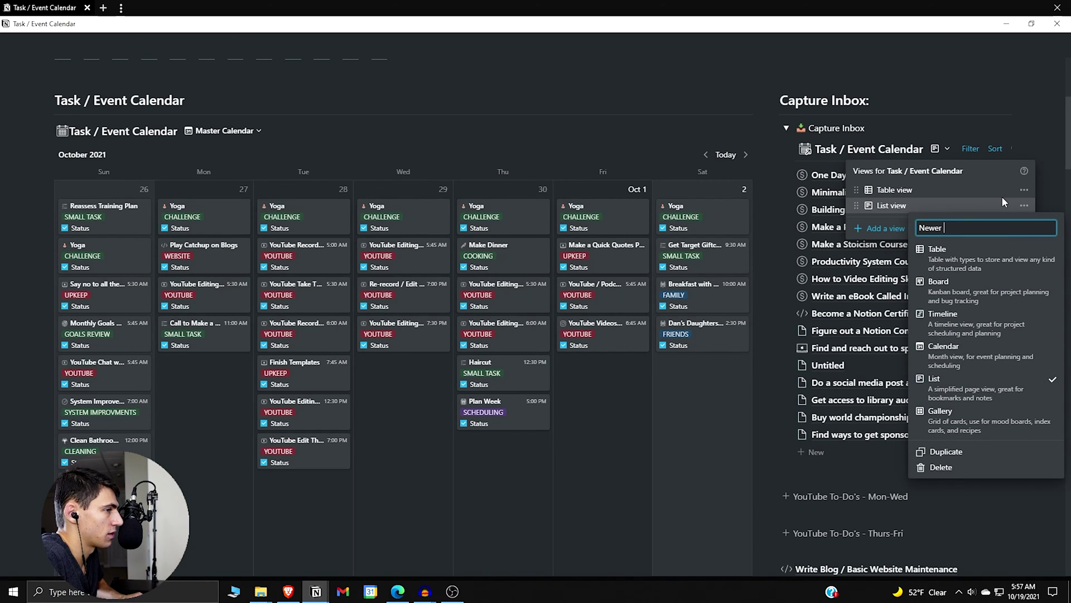
type(" Tasks")
key("Return")
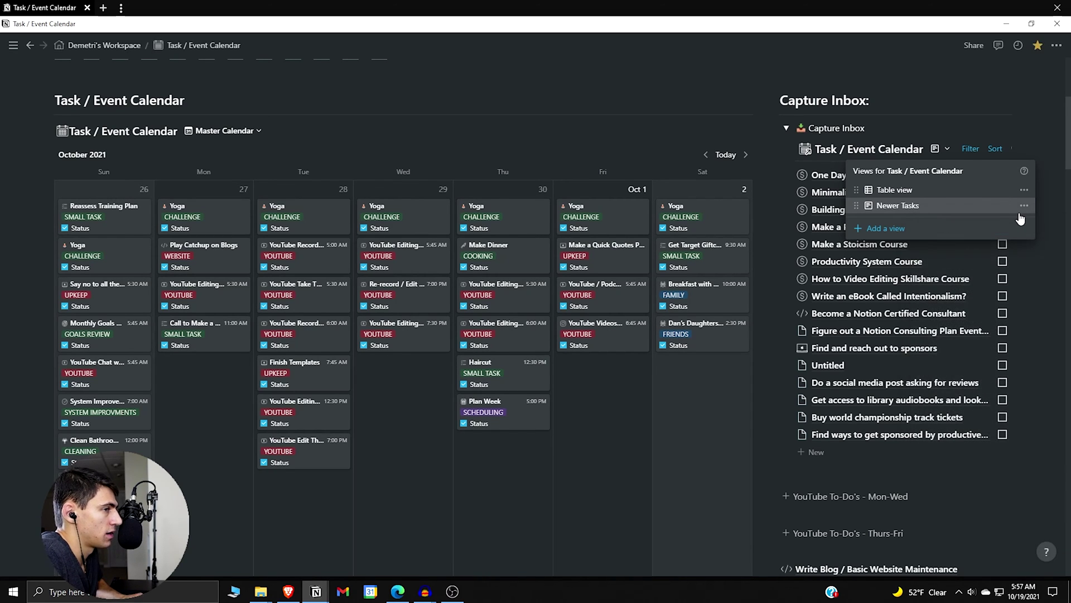
left_click(979, 139)
Step: Filter Newer Tasks to tasks whose Created time is within the past month
left_click(978, 146)
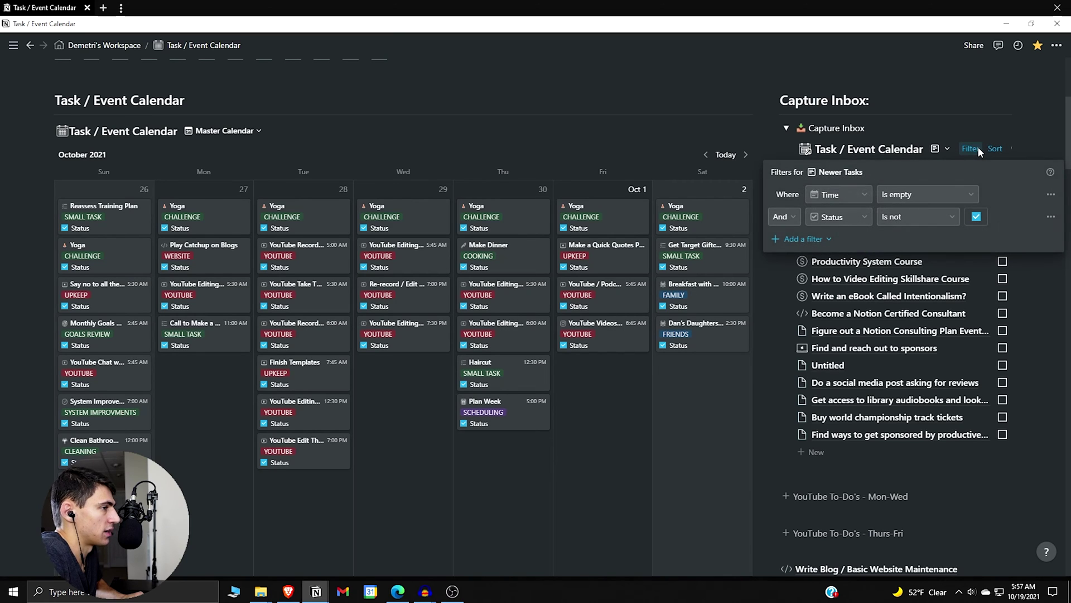
left_click(804, 238)
left_click(822, 261)
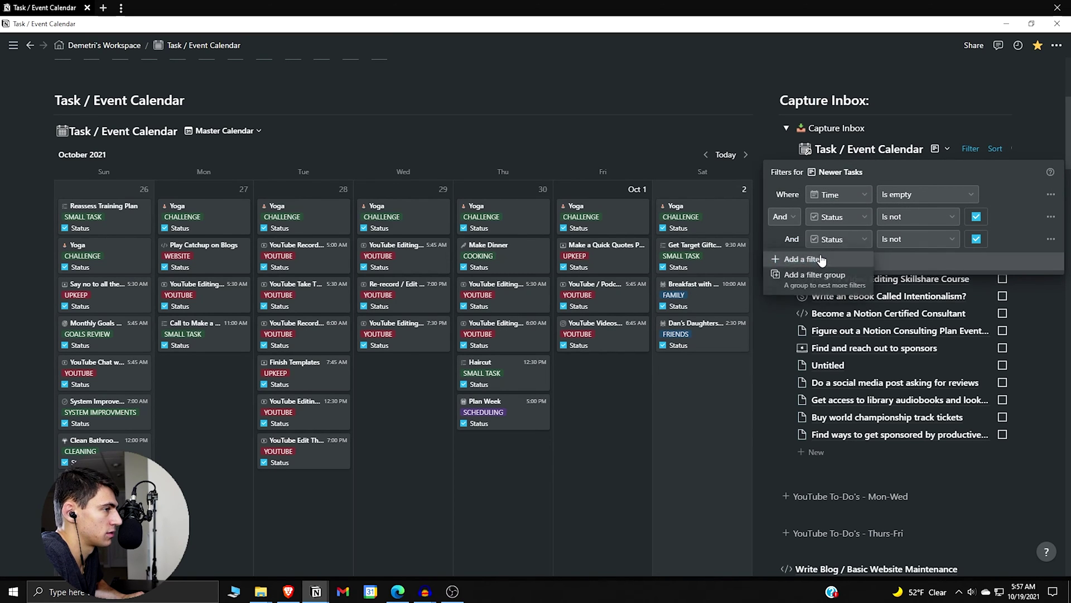
left_click(840, 238)
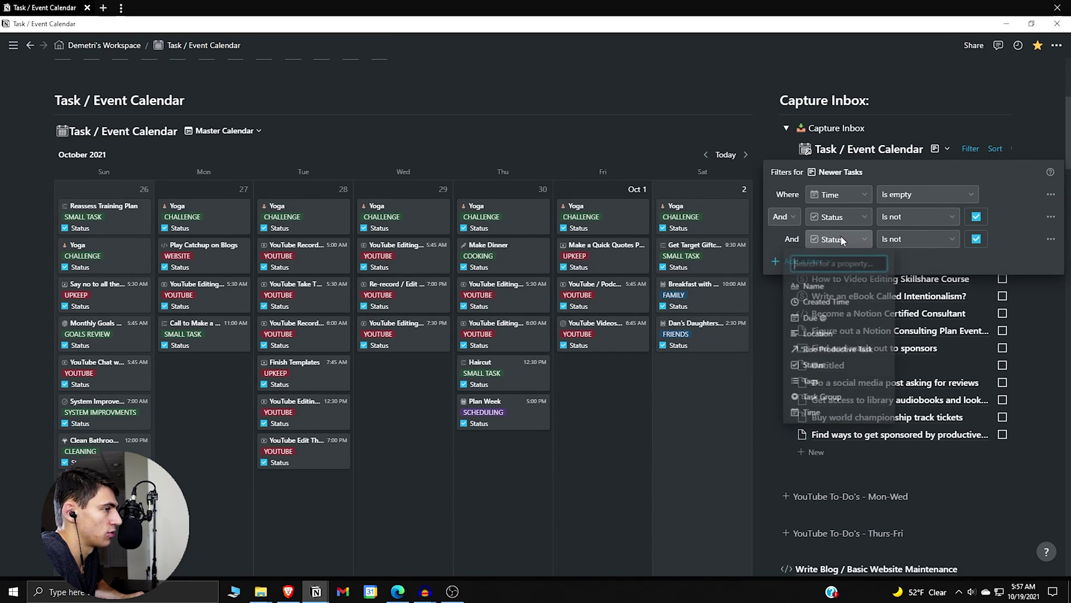
left_click(829, 301)
left_click(914, 240)
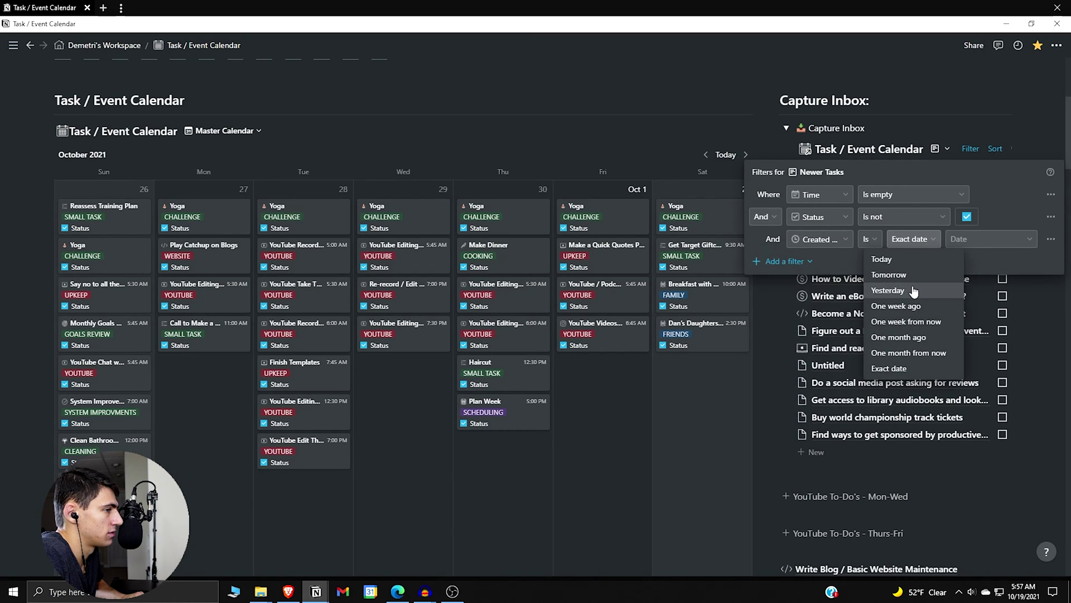
left_click(869, 240)
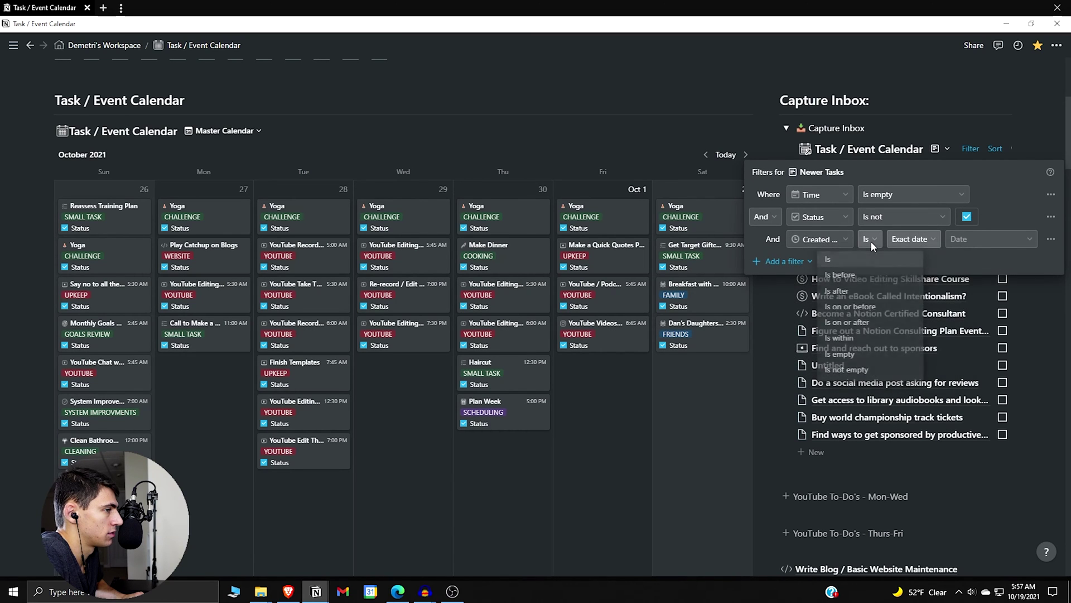
left_click(840, 337)
left_click(952, 241)
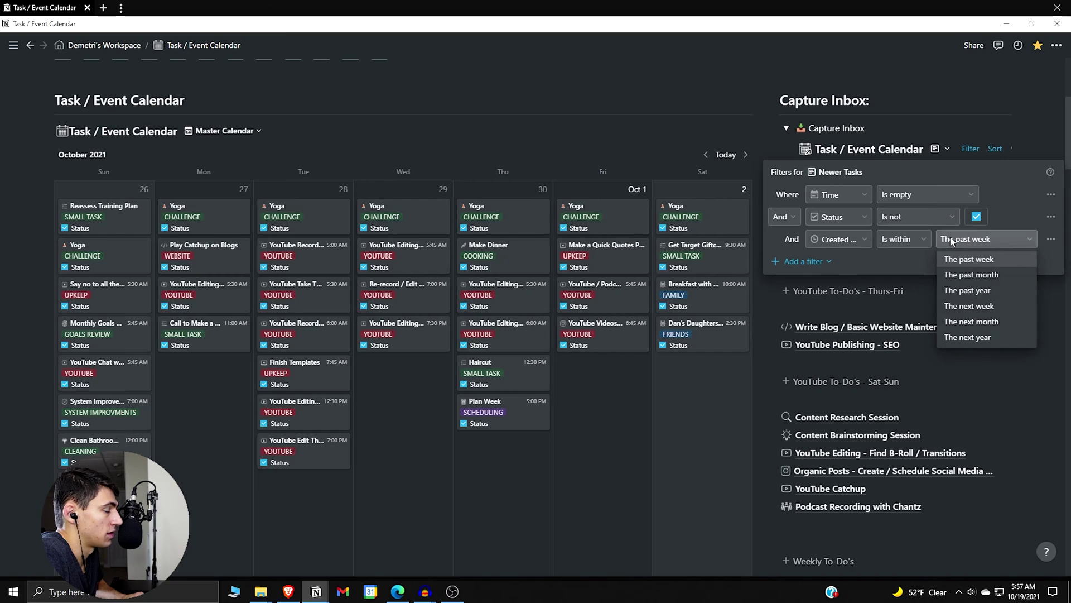
left_click(992, 276)
left_click(957, 338)
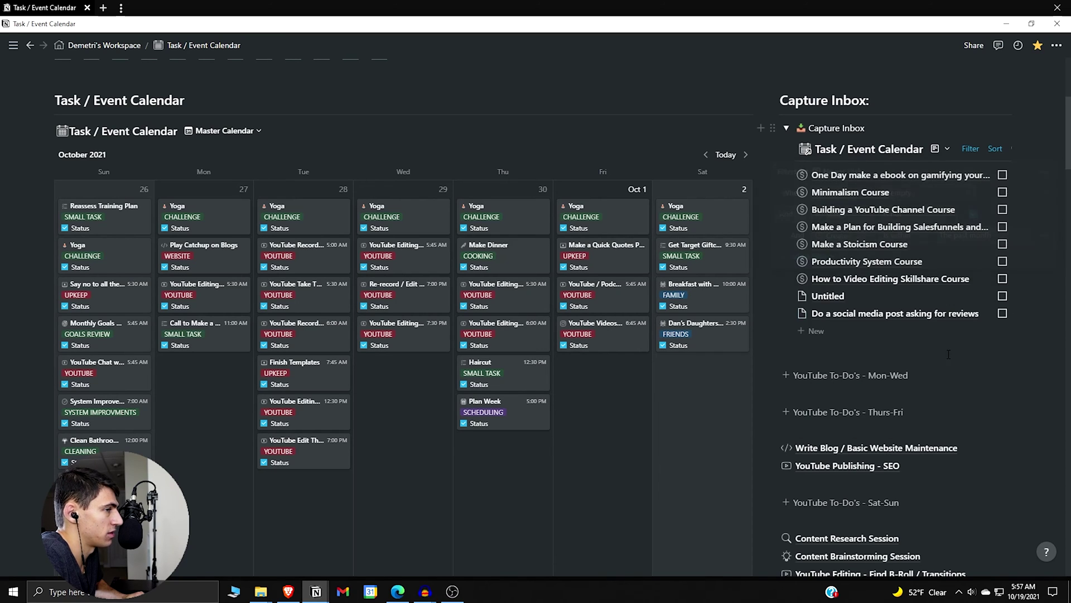
Step: Duplicate the Newer Tasks view and rename the copy Older Tasks
left_click(941, 150)
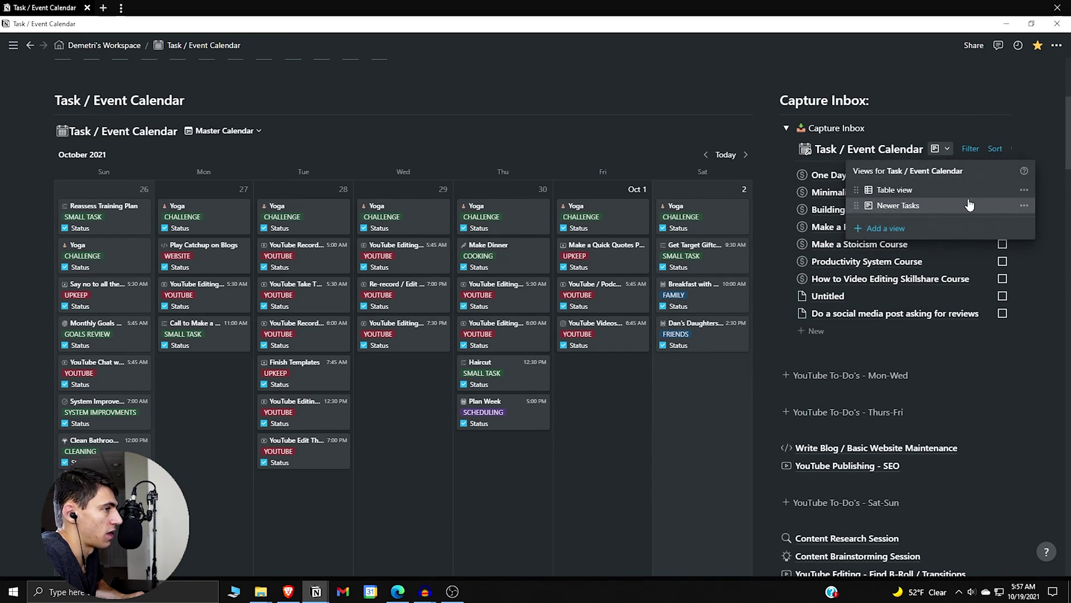
left_click(1024, 207)
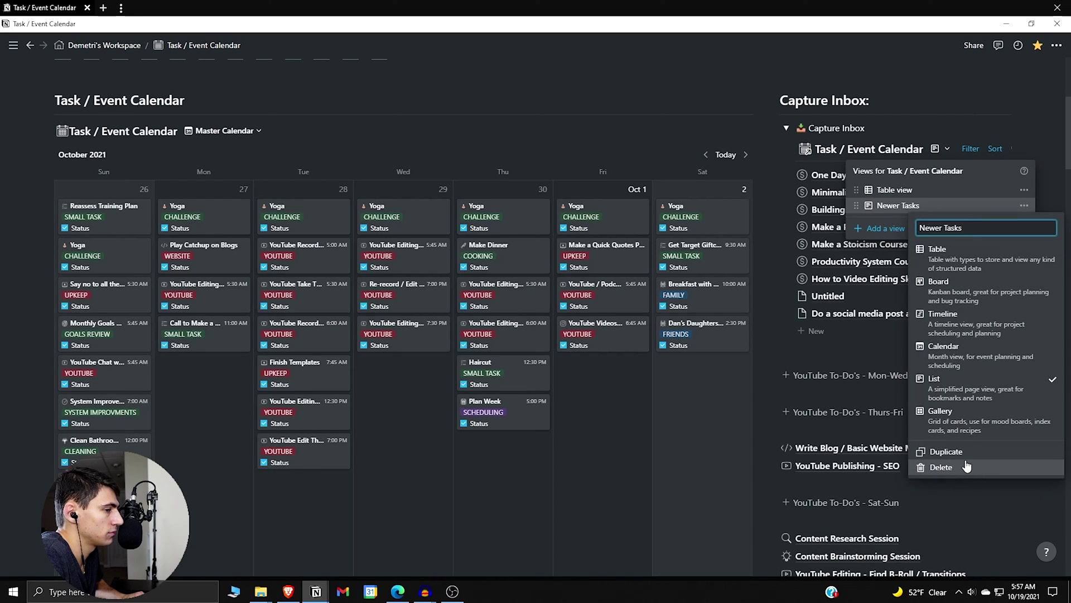
left_click(938, 149)
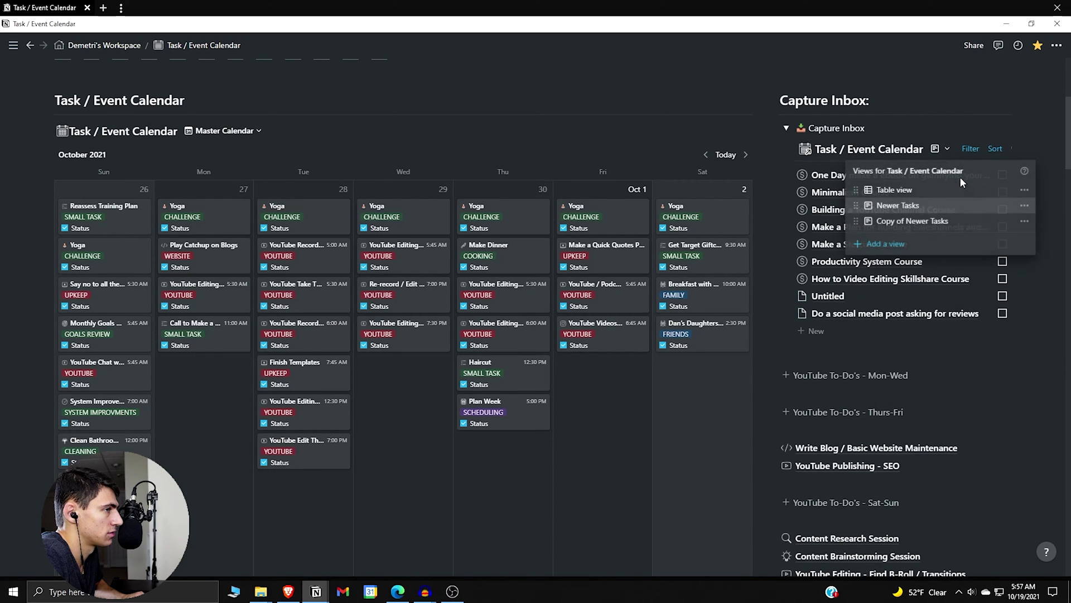
left_click(1024, 221)
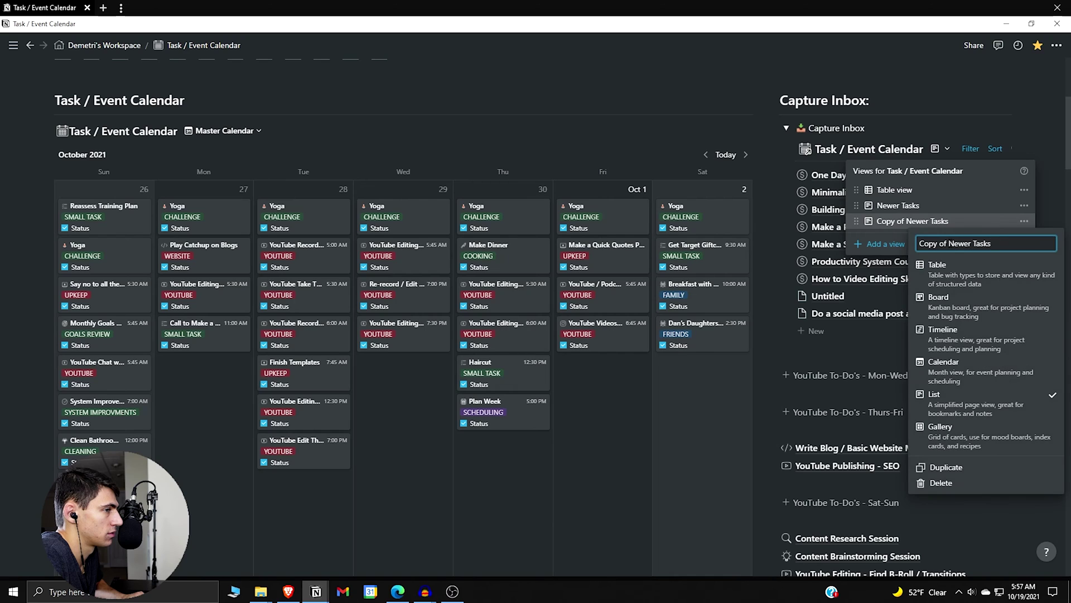
double_click(958, 243)
key("BackSpace")
key("ctrl+BackSpace")
key("ctrl+BackSpace")
type("Older")
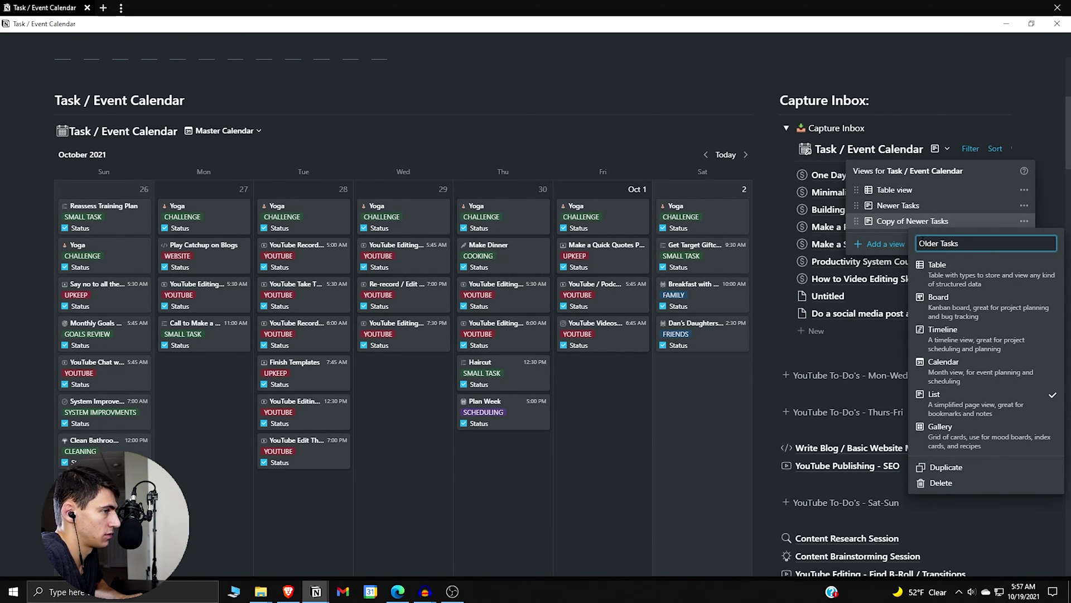
key("Return")
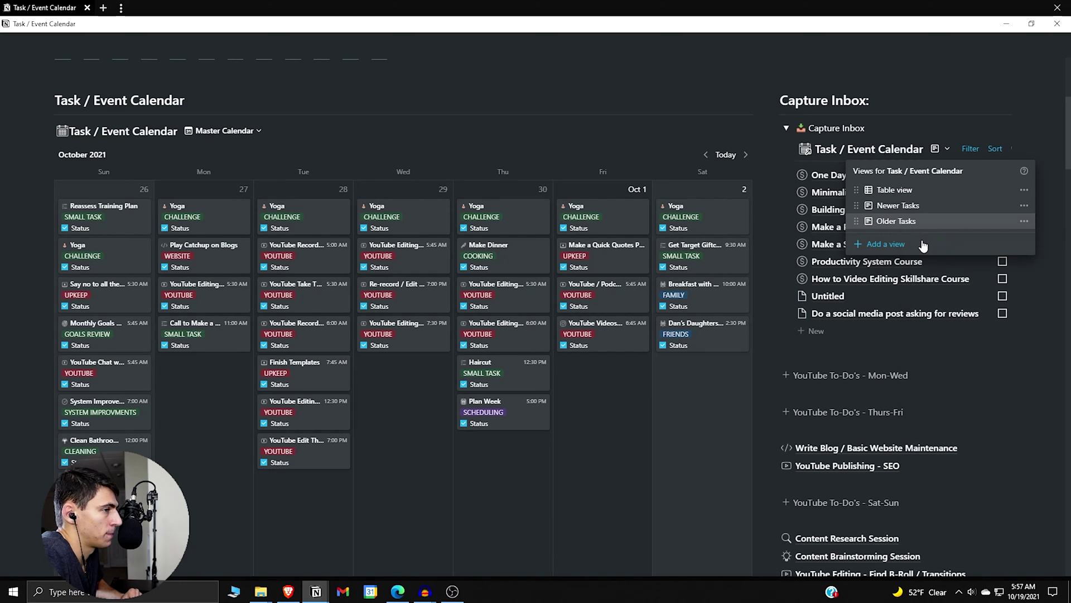
left_click(973, 148)
Step: Remove the created-within-past-month filter from Older Tasks and delete the Untitled task
left_click(1052, 241)
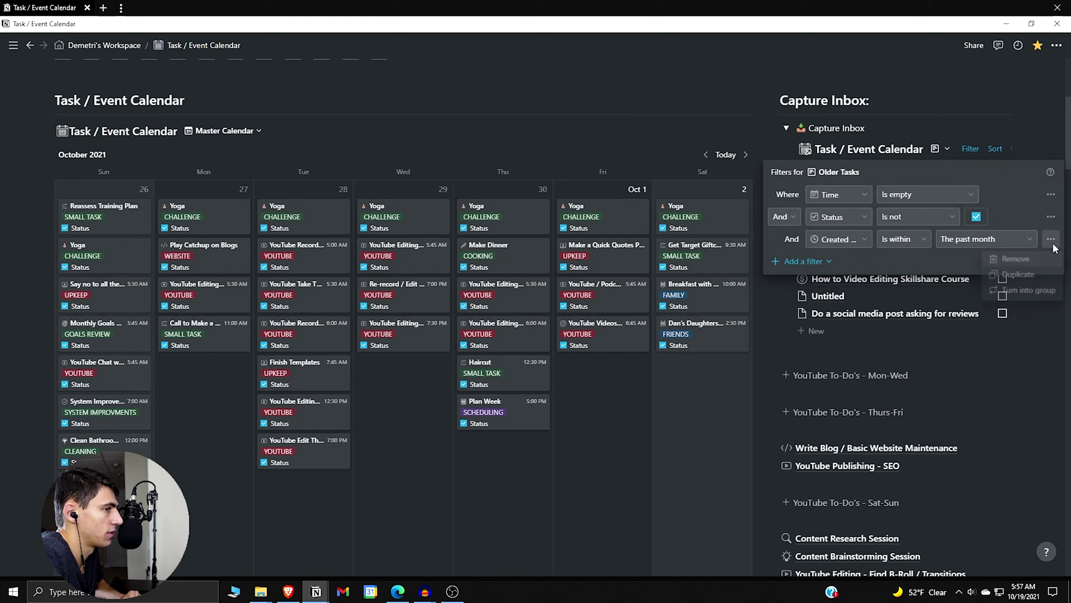
left_click(1014, 259)
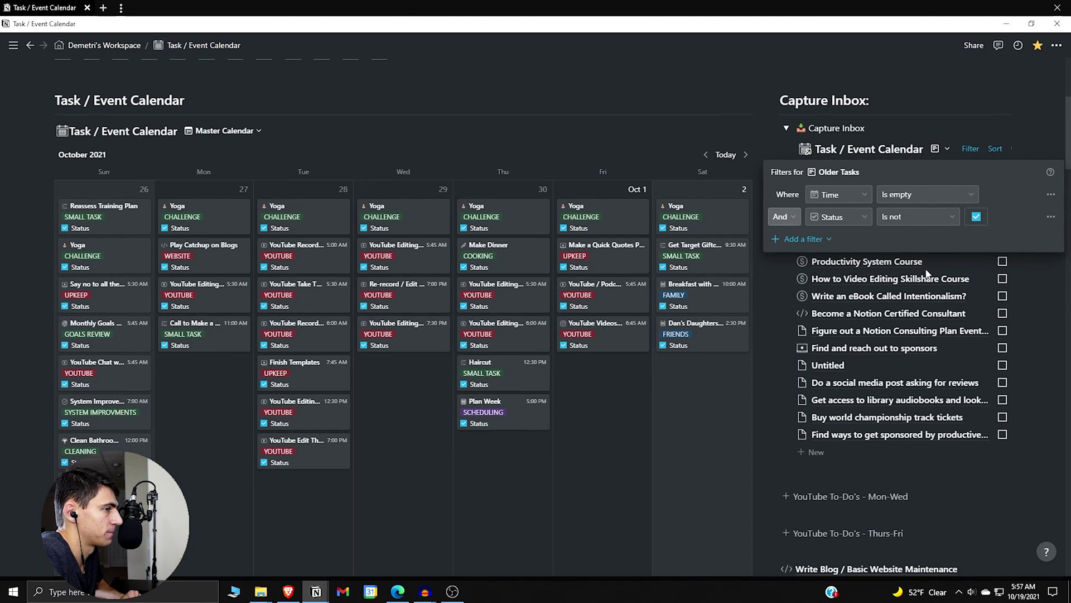
left_click(900, 367)
right_click(900, 367)
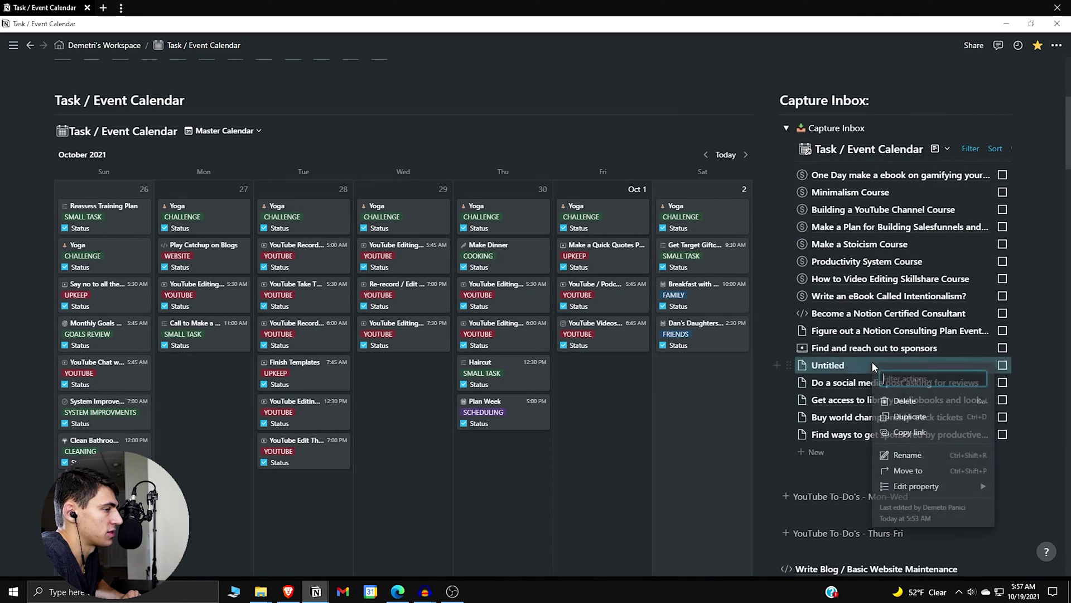
left_click(927, 402)
Step: Delete the Table view from the Capture Inbox, leaving the two list views
left_click(941, 149)
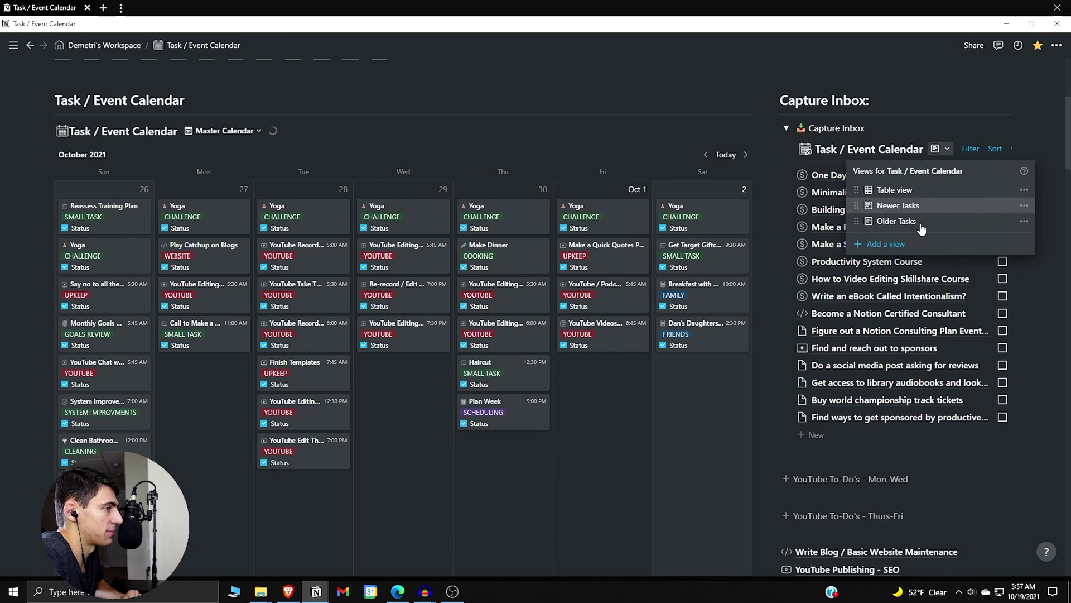
left_click(894, 190)
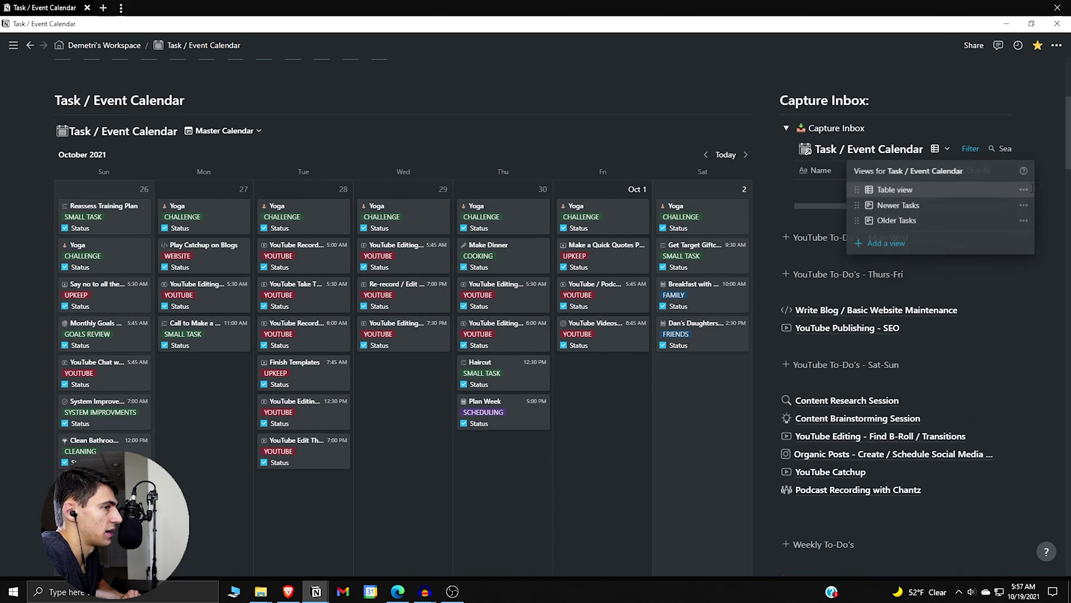
left_click(947, 149)
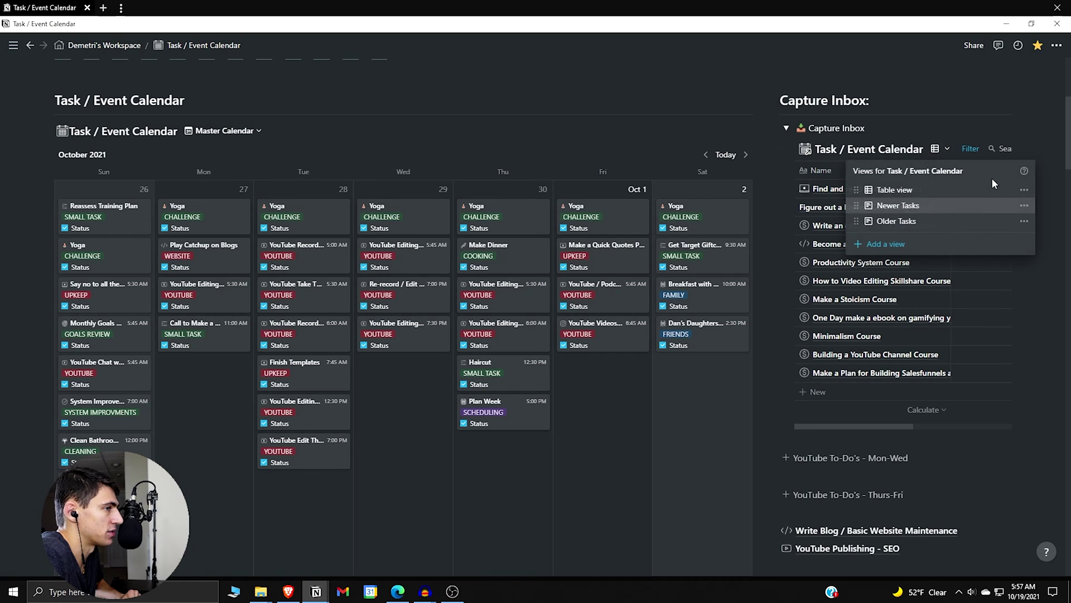
left_click(1023, 190)
left_click(940, 452)
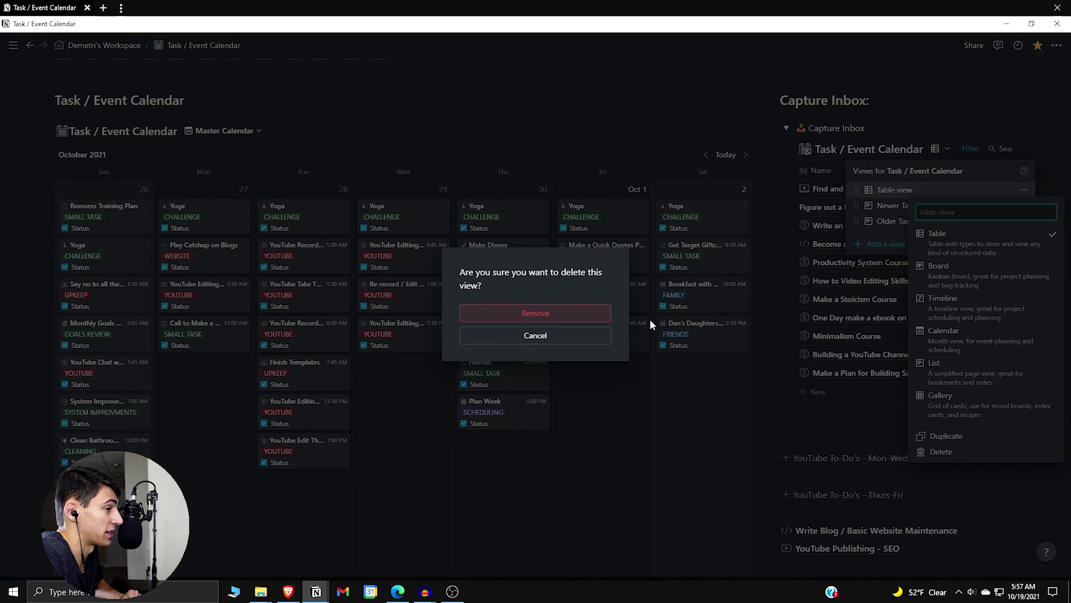
left_click(595, 315)
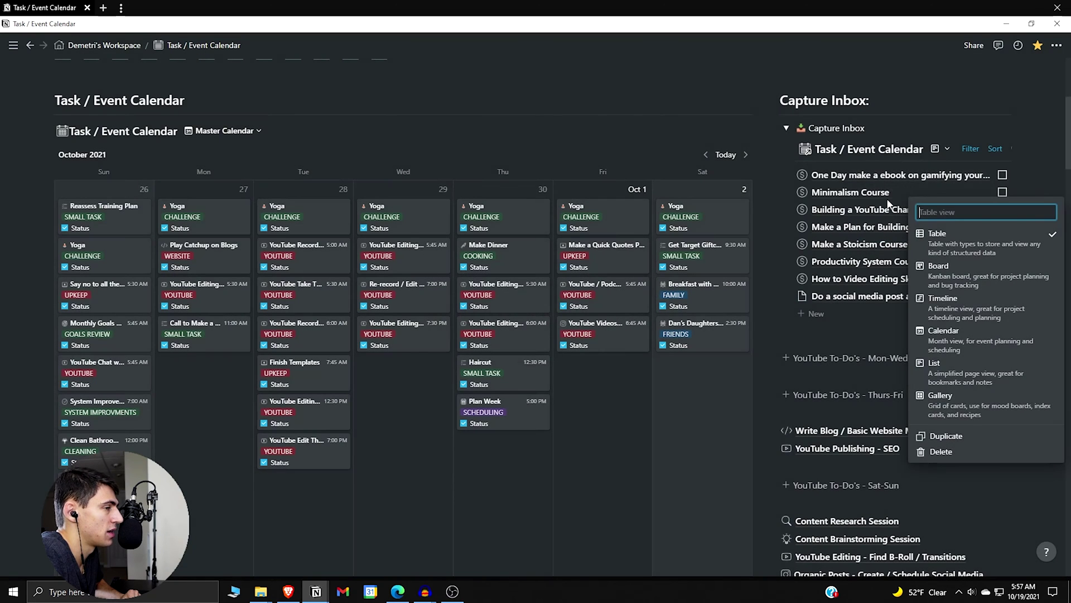
left_click(945, 149)
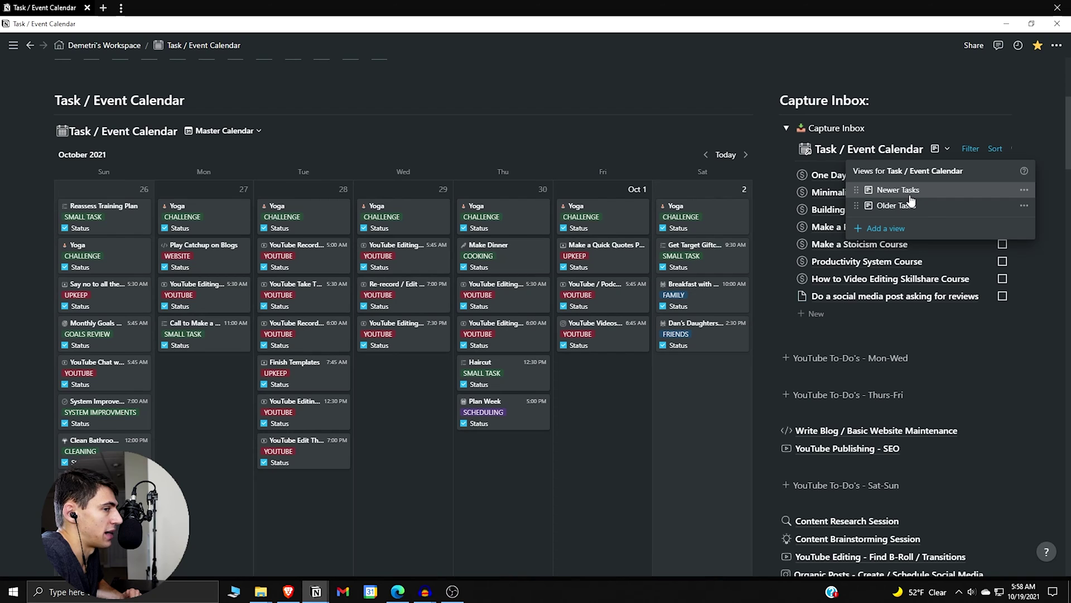
left_click(870, 258)
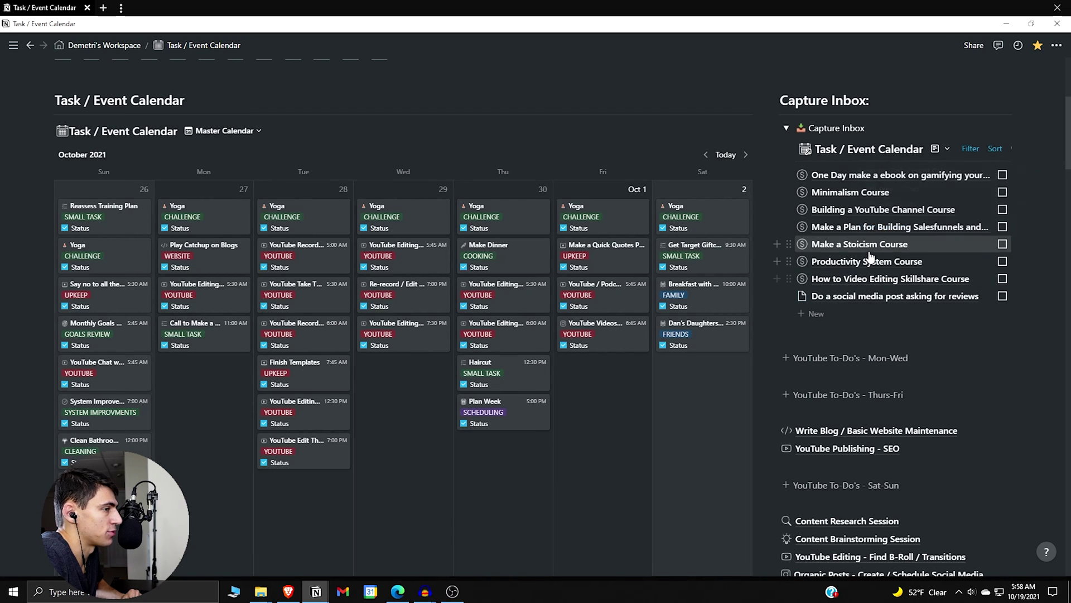
left_click(859, 243)
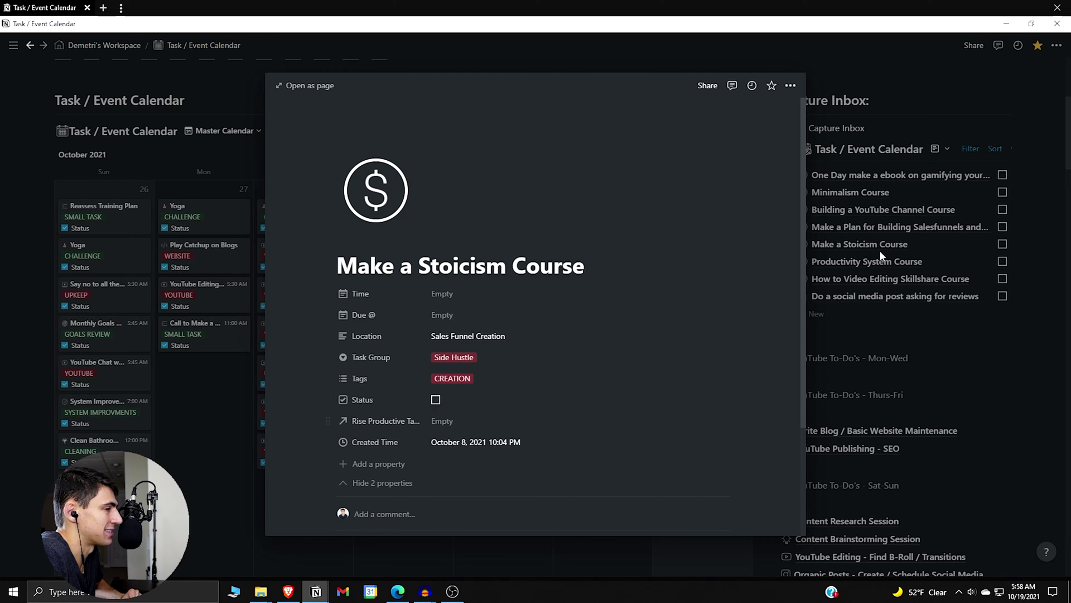
scroll(632, 368, "down", 1)
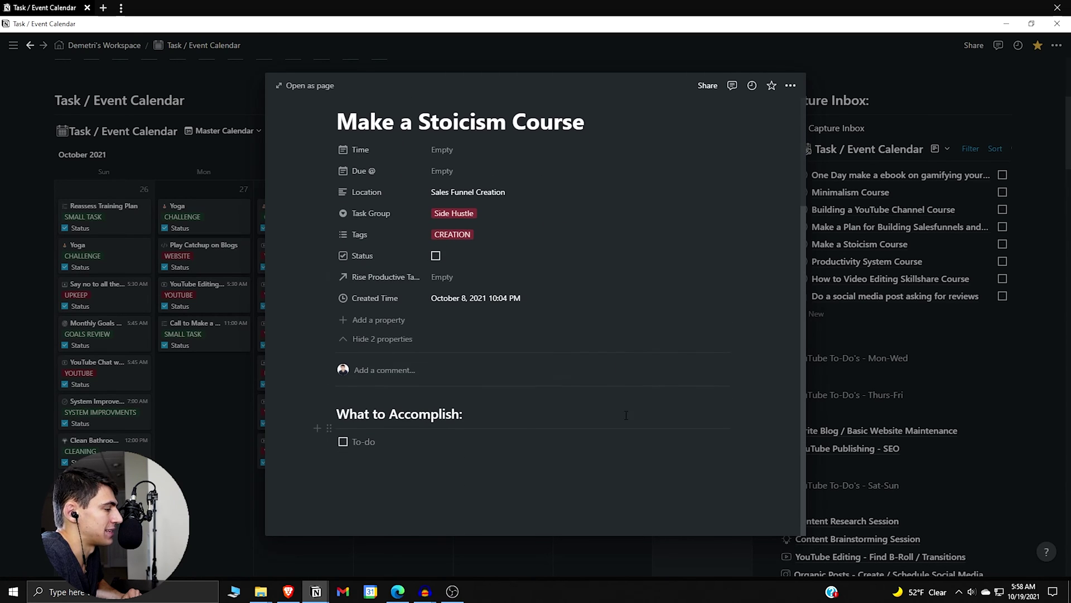
left_click(989, 266)
left_click(856, 297)
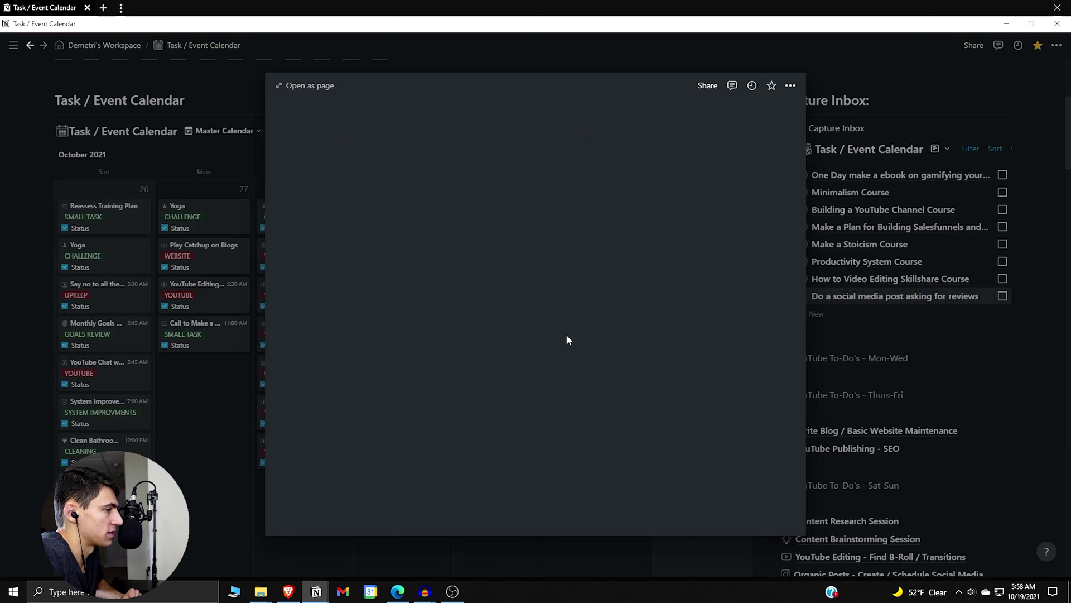
scroll(502, 326, "down", 5)
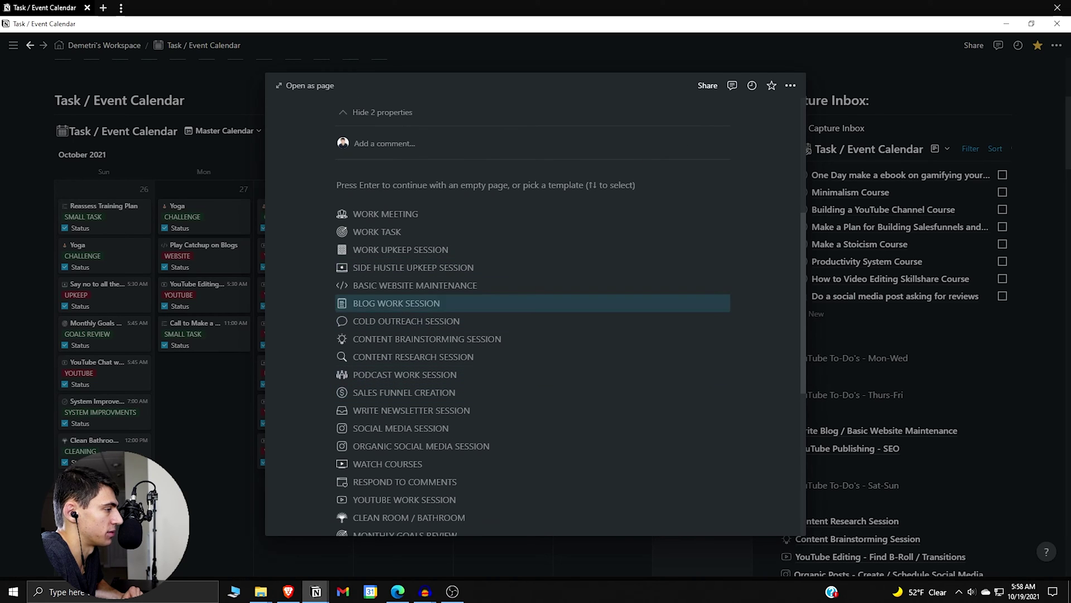
scroll(736, 255, "up", 4)
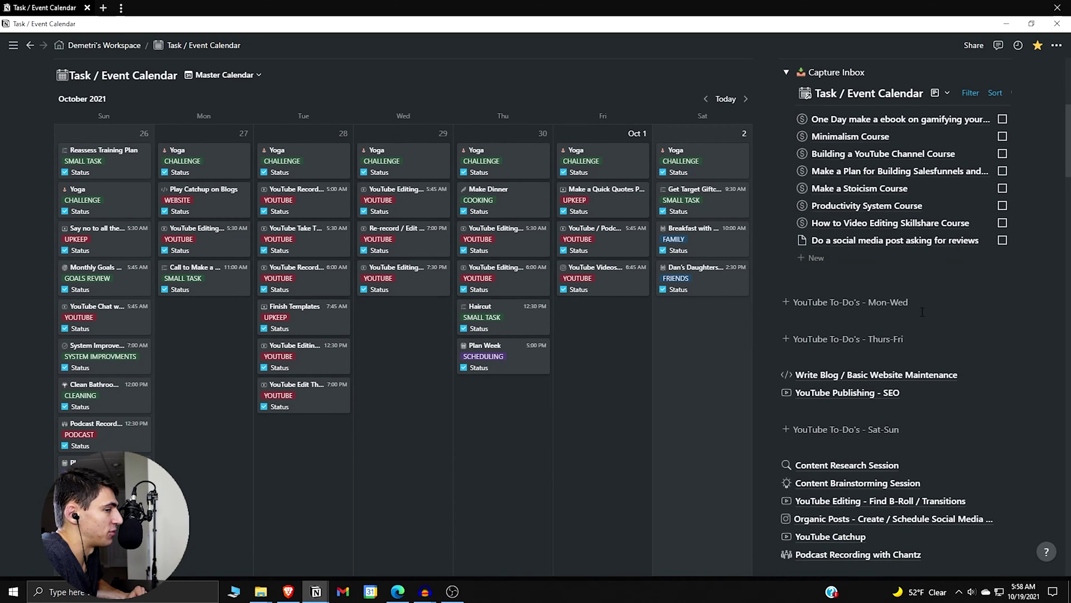
mouse_move(433, 328)
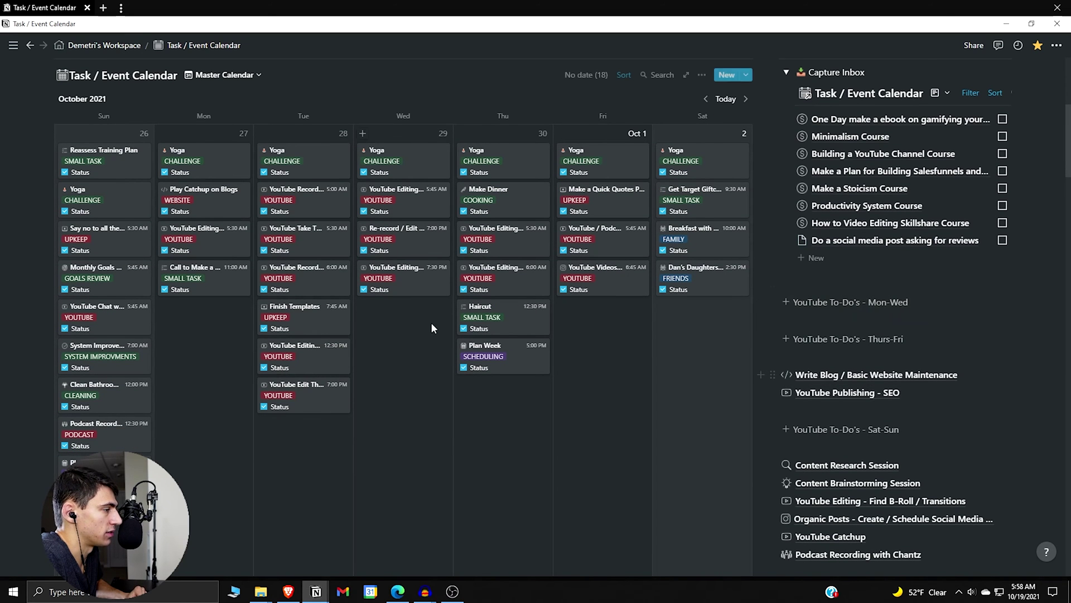
scroll(703, 337, "down", 5)
scroll(702, 342, "down", 3)
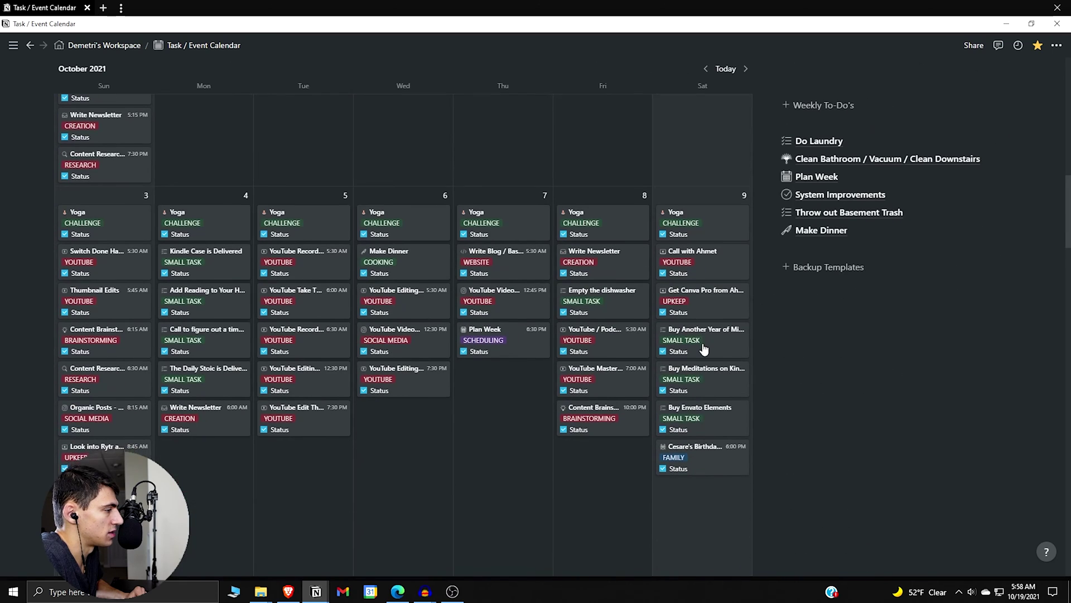
scroll(702, 342, "down", 3)
scroll(700, 348, "down", 2)
scroll(701, 349, "down", 3)
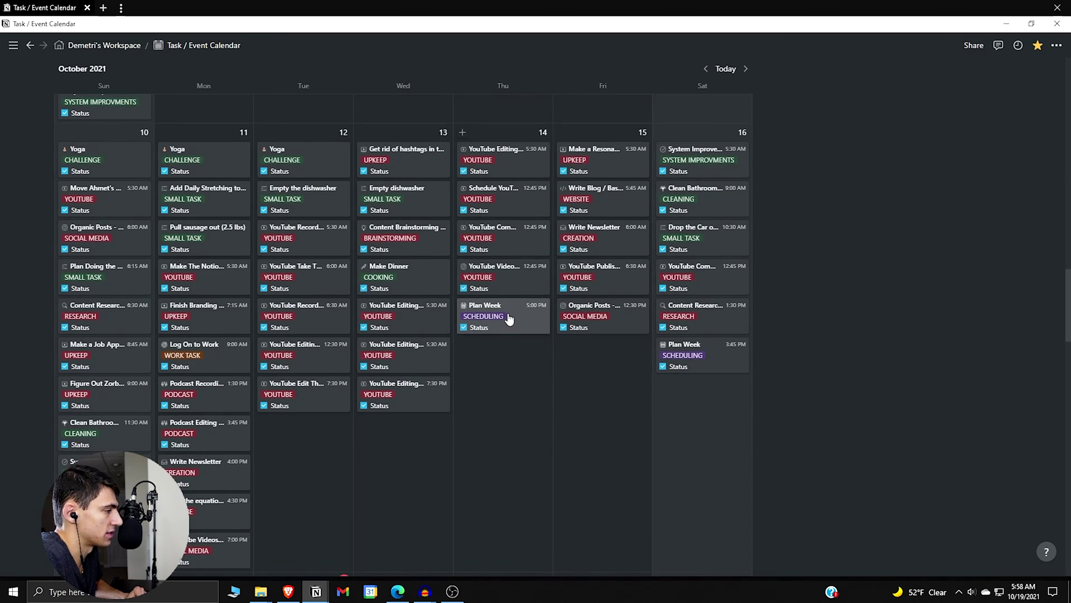
scroll(509, 318, "down", 5)
scroll(510, 318, "down", 1)
scroll(184, 209, "up", 2)
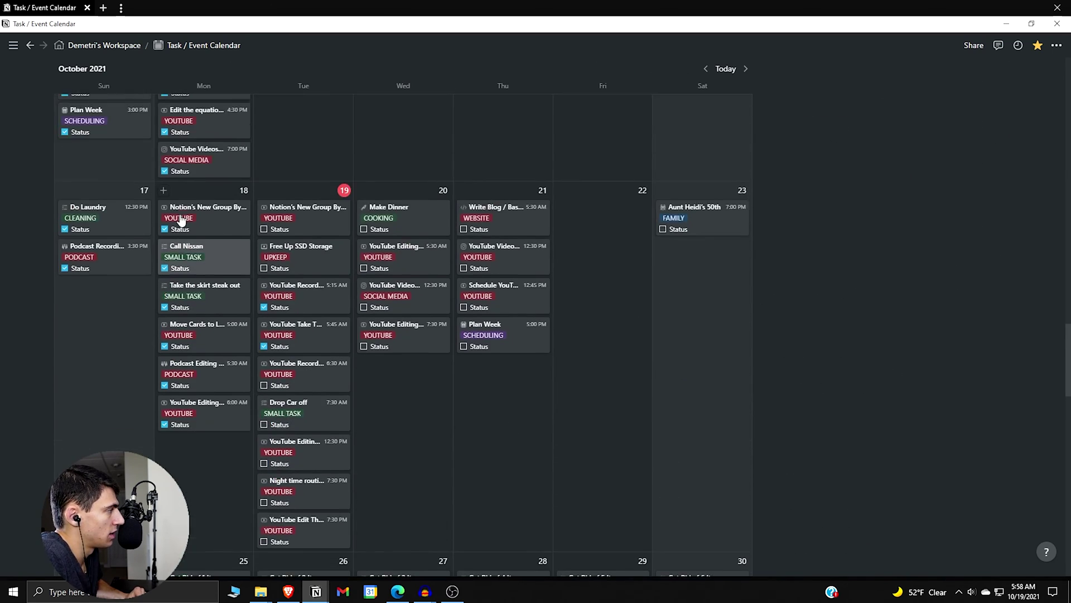
scroll(204, 236, "up", 2)
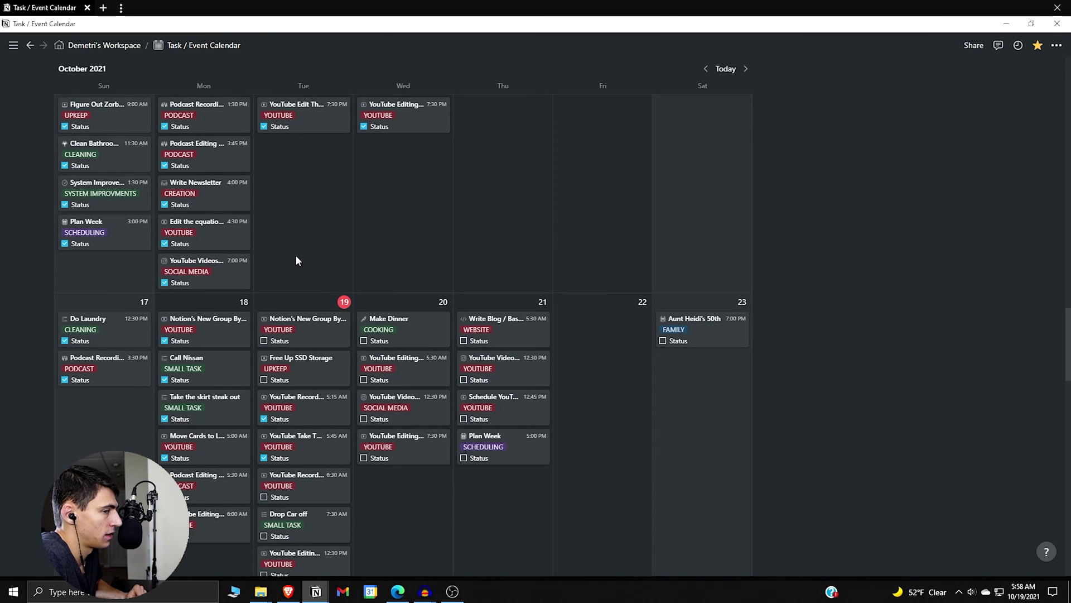
scroll(261, 218, "up", 3)
scroll(263, 227, "up", 5)
scroll(263, 227, "up", 5)
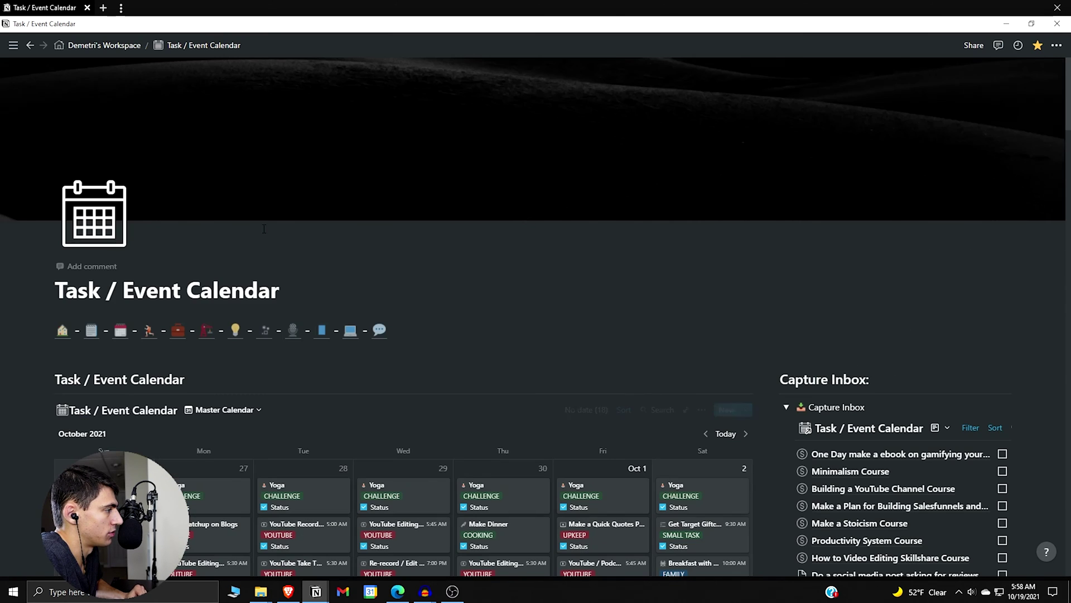
Step: Open the Framework page in a second window snapped beside the first
left_click(211, 332)
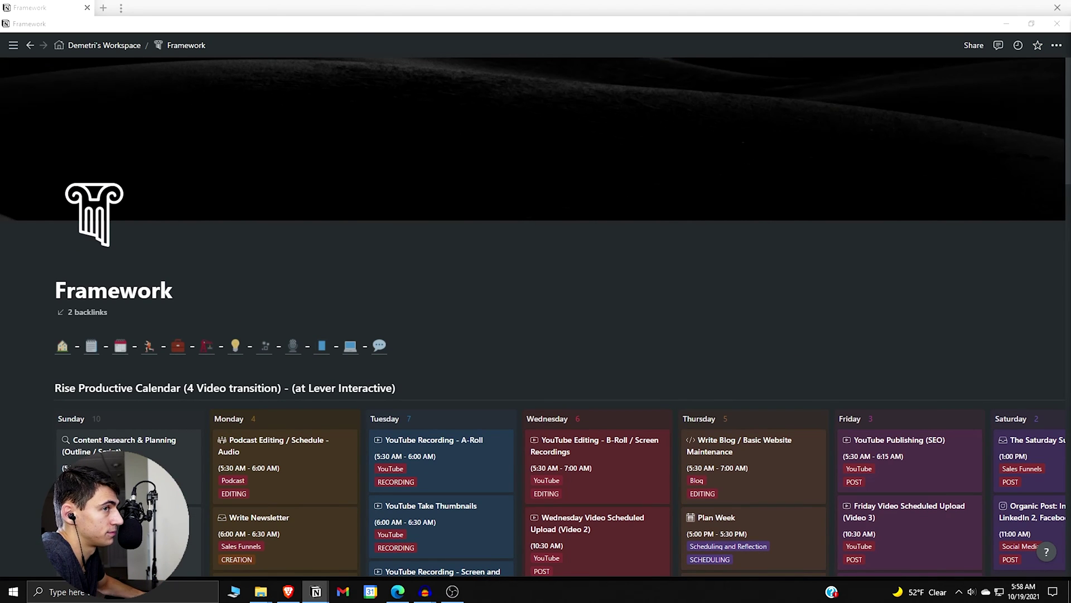
key("ctrl+shift+n")
key("super+Left")
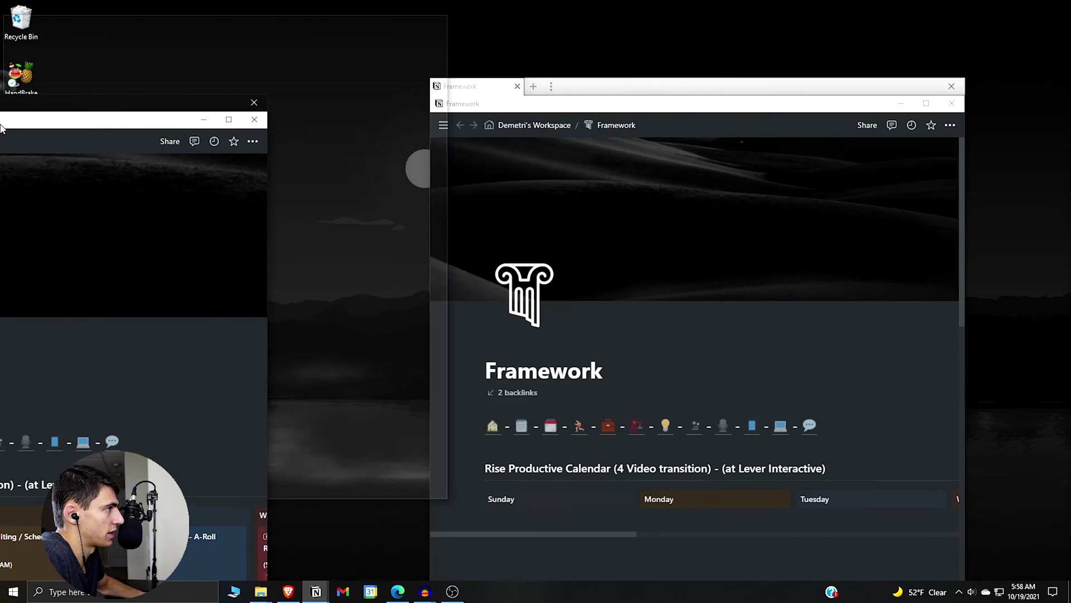
left_click(602, 102)
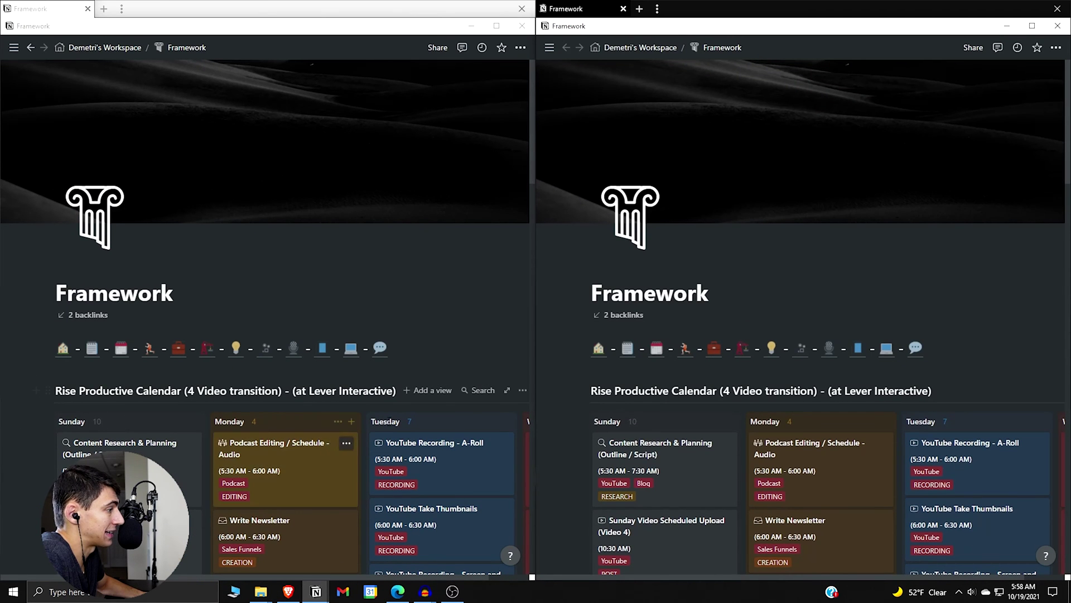
scroll(394, 490, "down", 1)
scroll(394, 489, "down", 3)
scroll(394, 490, "down", 1)
scroll(393, 489, "down", 2)
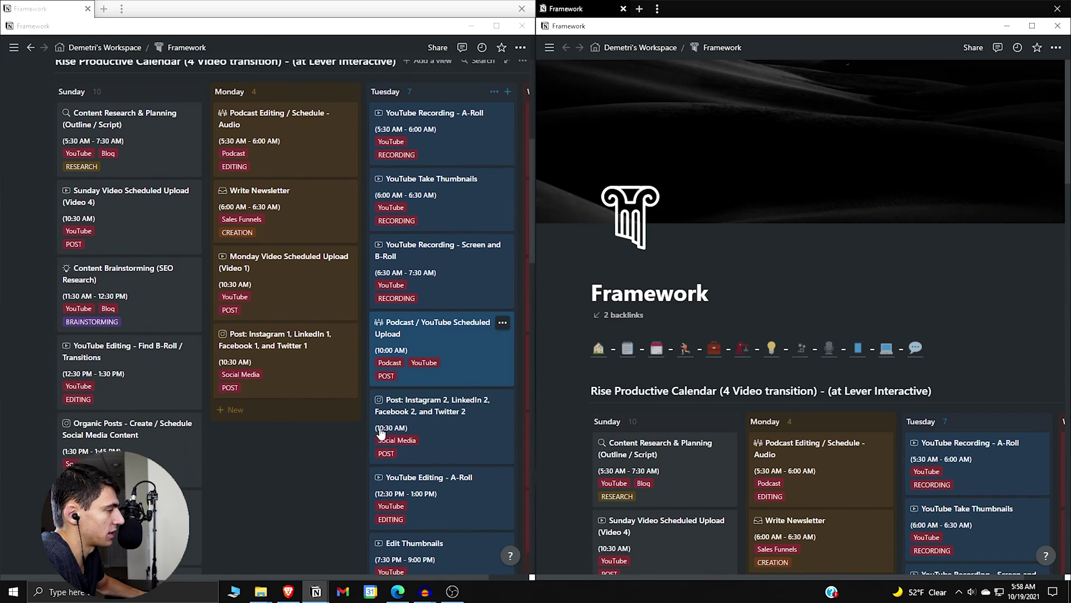
scroll(469, 419, "up", 2)
Step: Show the Task / Event Calendar in the second window, then maximize the Framework window
left_click(656, 349)
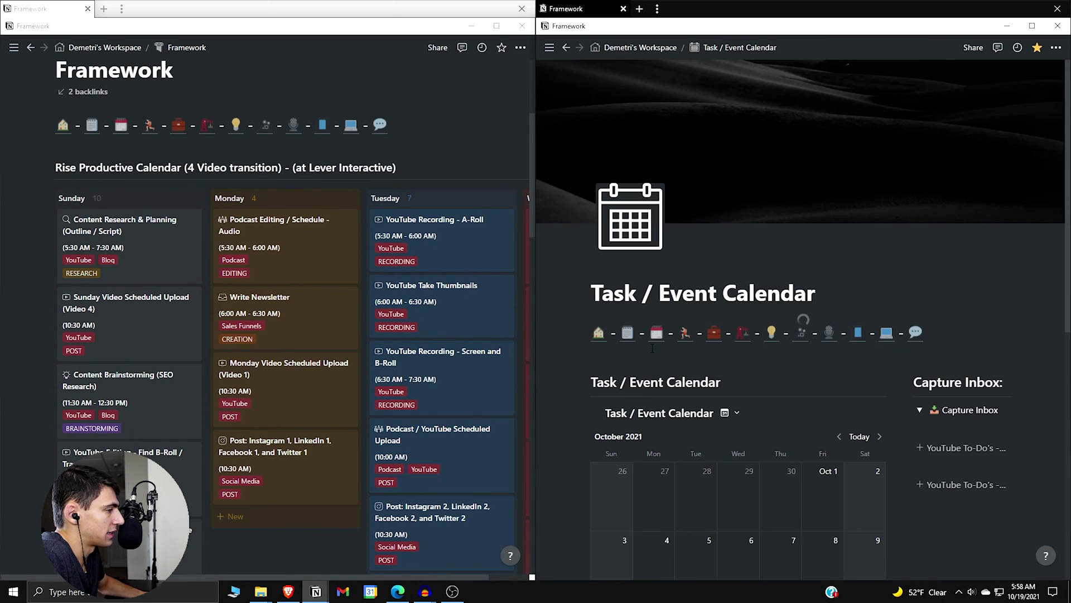
scroll(781, 356, "down", 3)
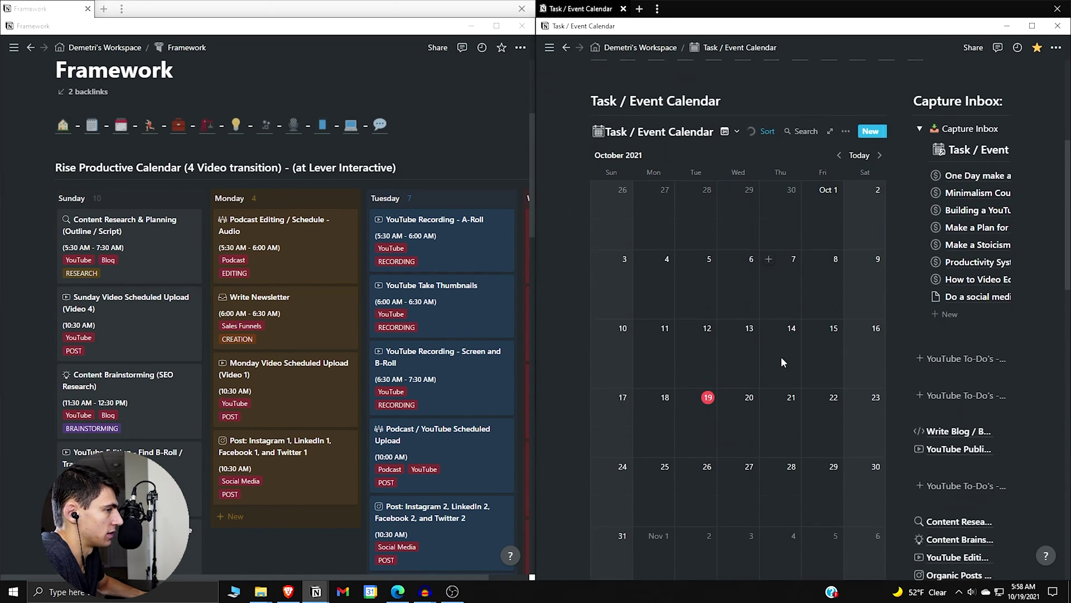
scroll(781, 356, "down", 1)
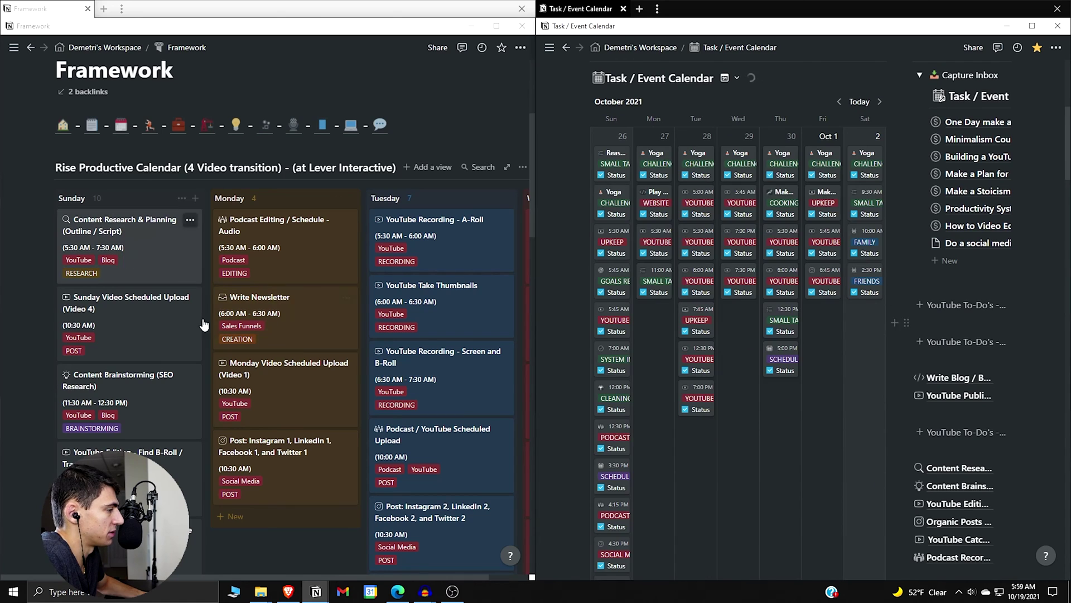
scroll(335, 411, "down", 1)
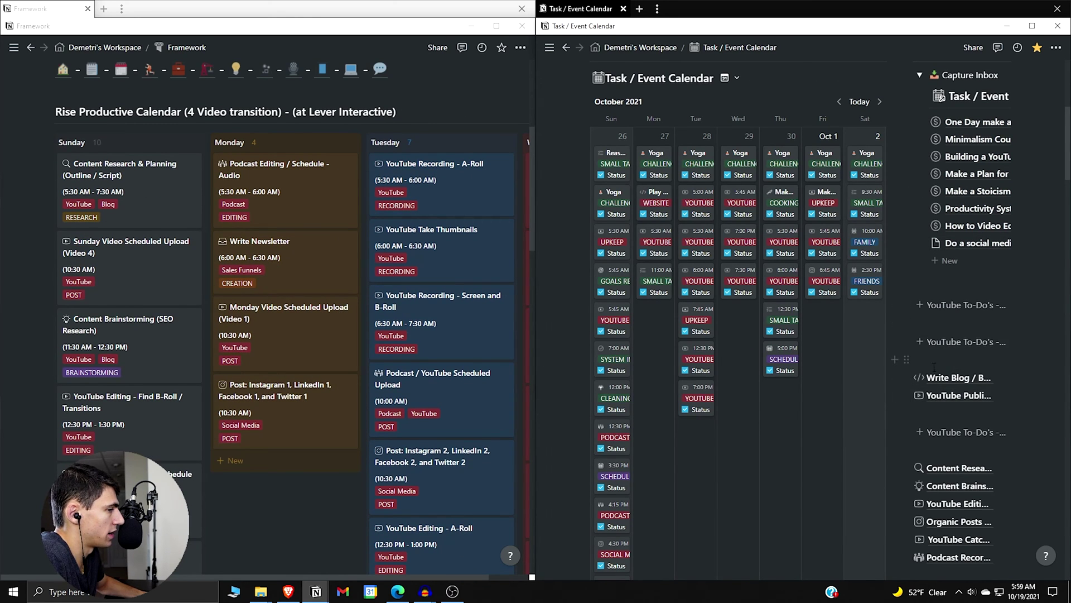
mouse_move(824, 167)
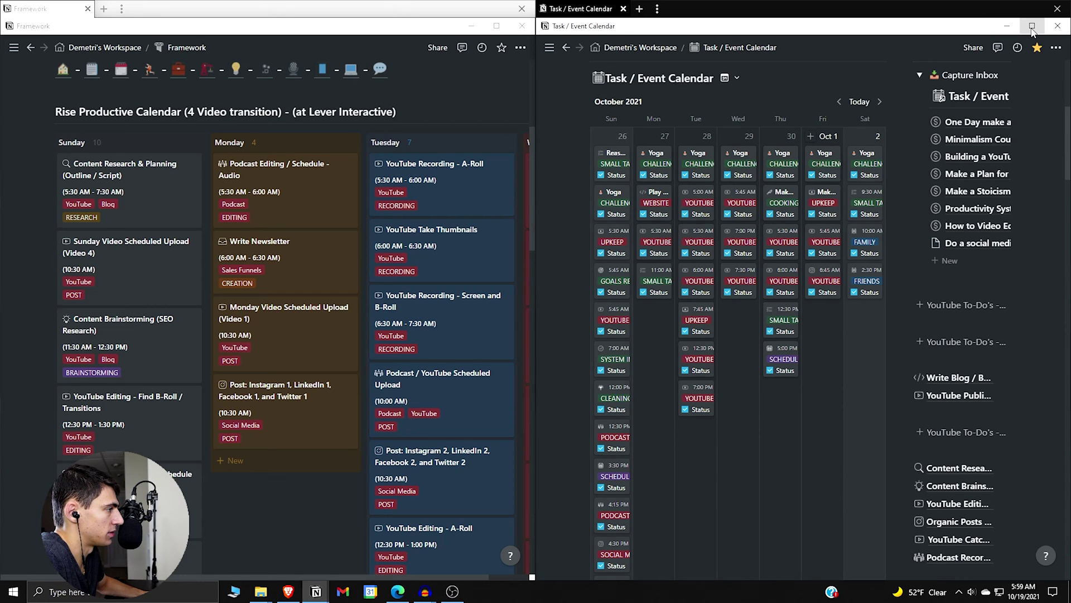
left_click(497, 24)
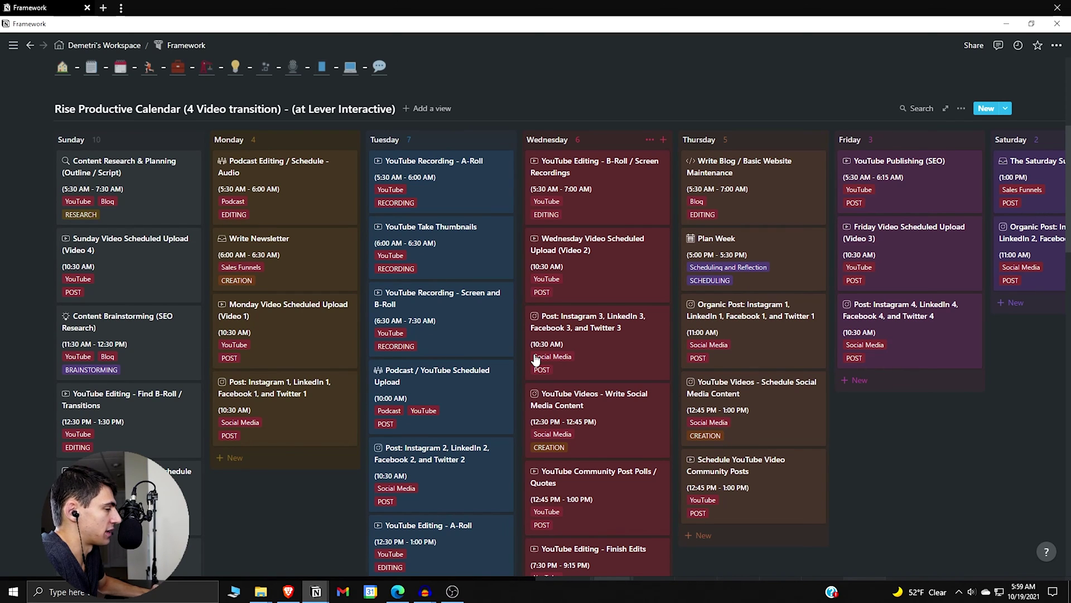
mouse_move(596, 331)
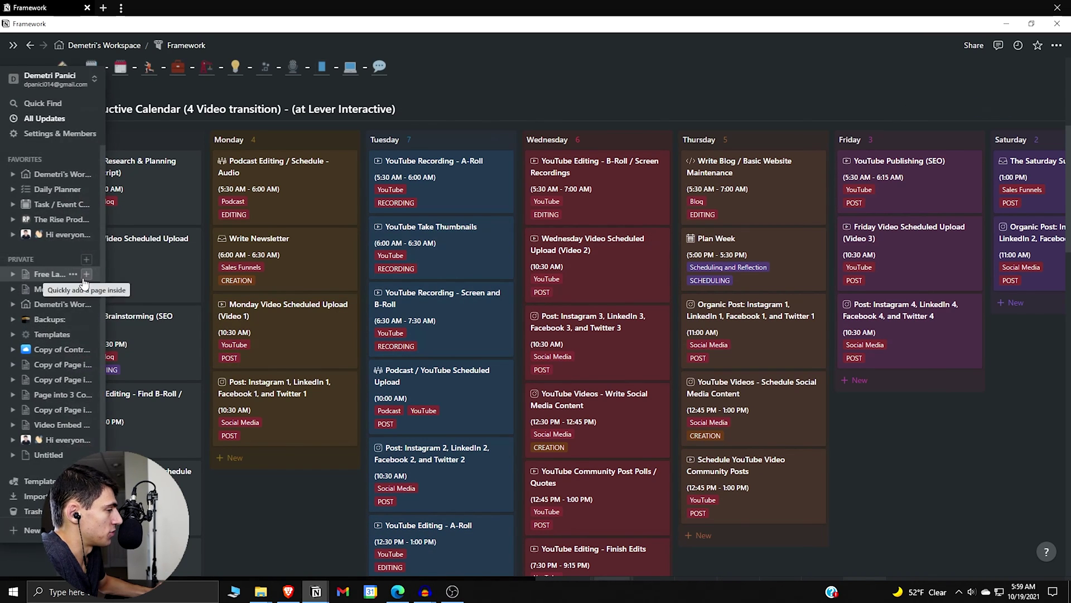
mouse_move(284, 188)
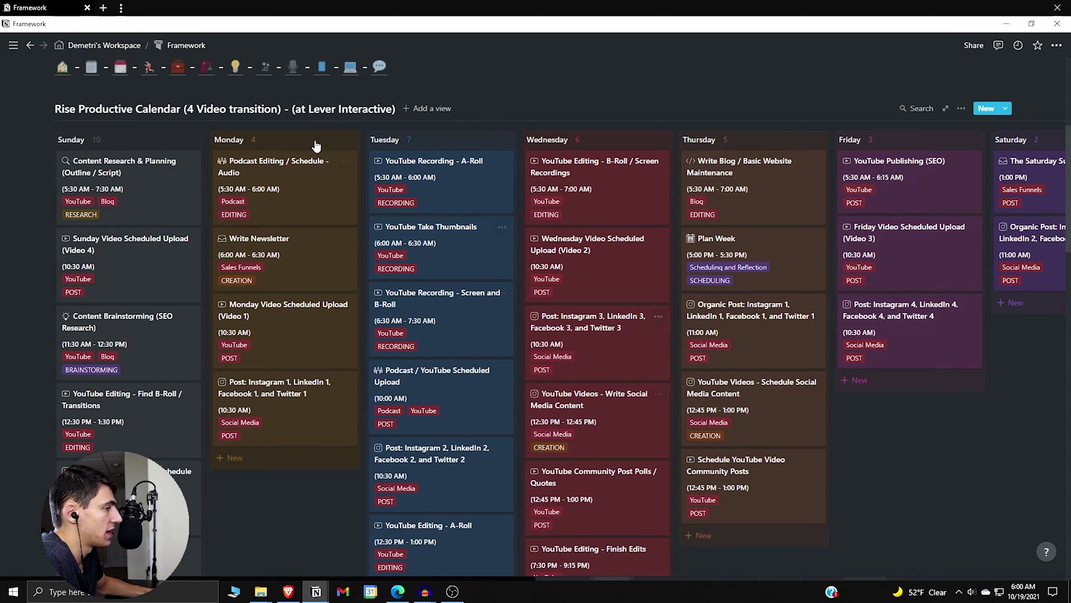
Step: Return from Framework to the Task / Event Calendar page via its calendar icon link
left_click(121, 68)
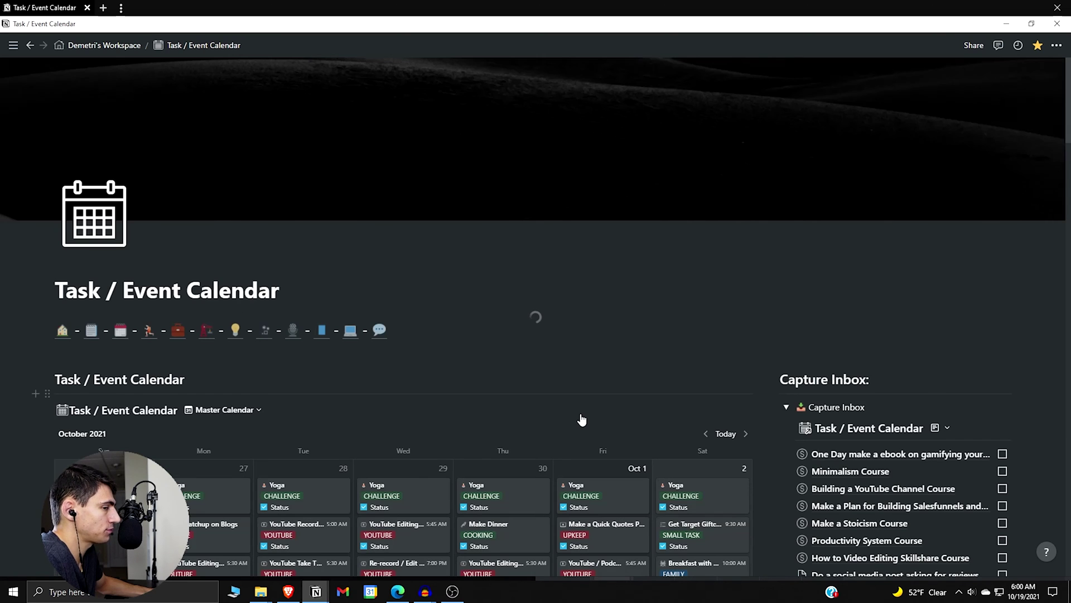
scroll(827, 407, "down", 5)
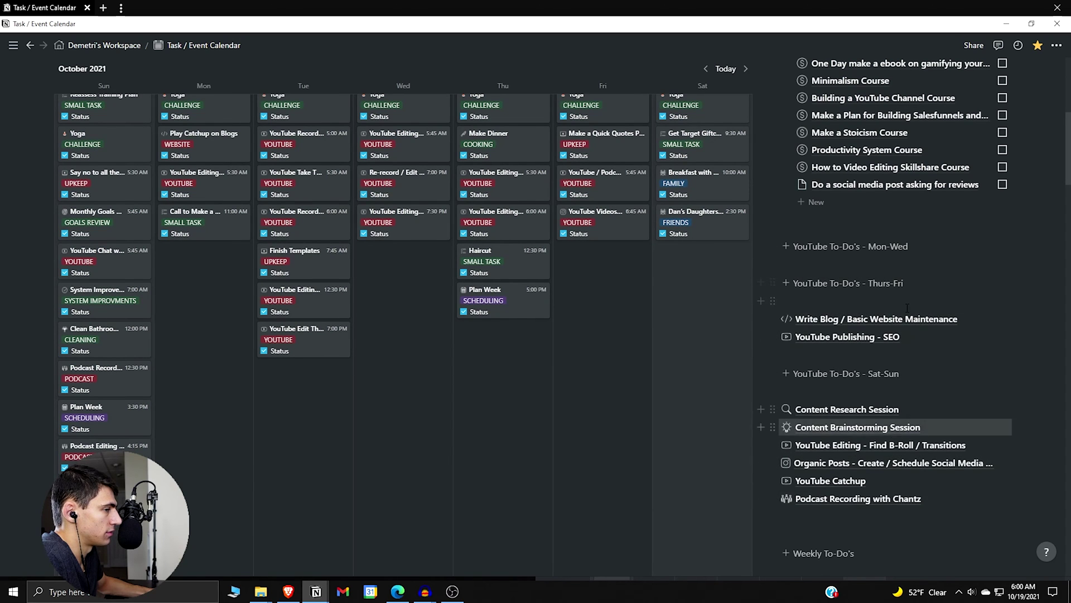
scroll(598, 271, "down", 5)
scroll(616, 276, "down", 4)
scroll(616, 276, "down", 4)
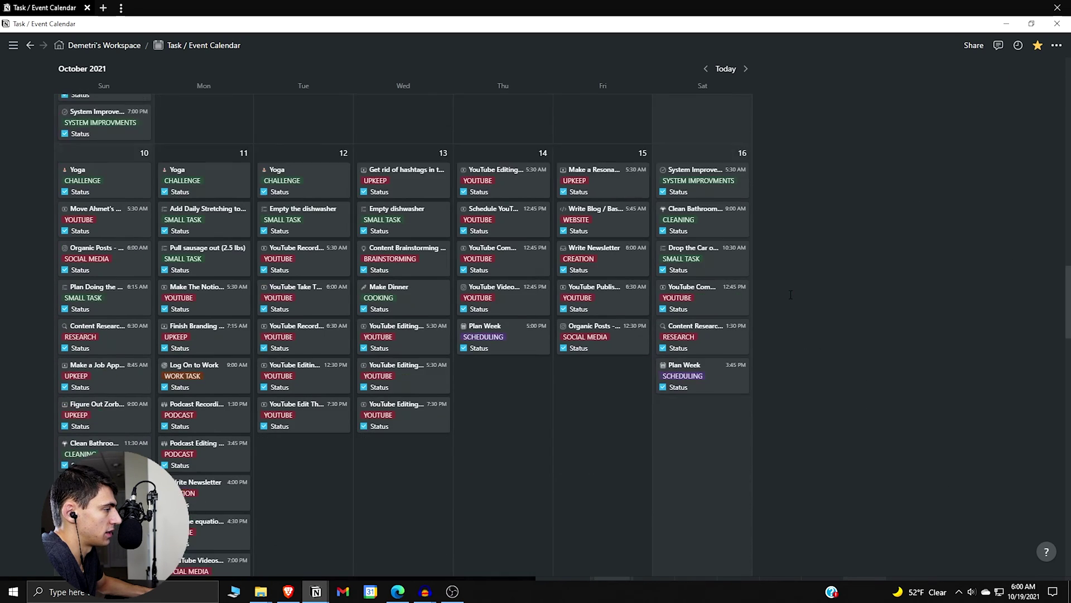
scroll(666, 280, "down", 4)
scroll(666, 280, "down", 2)
scroll(536, 236, "up", 1)
scroll(536, 236, "up", 2)
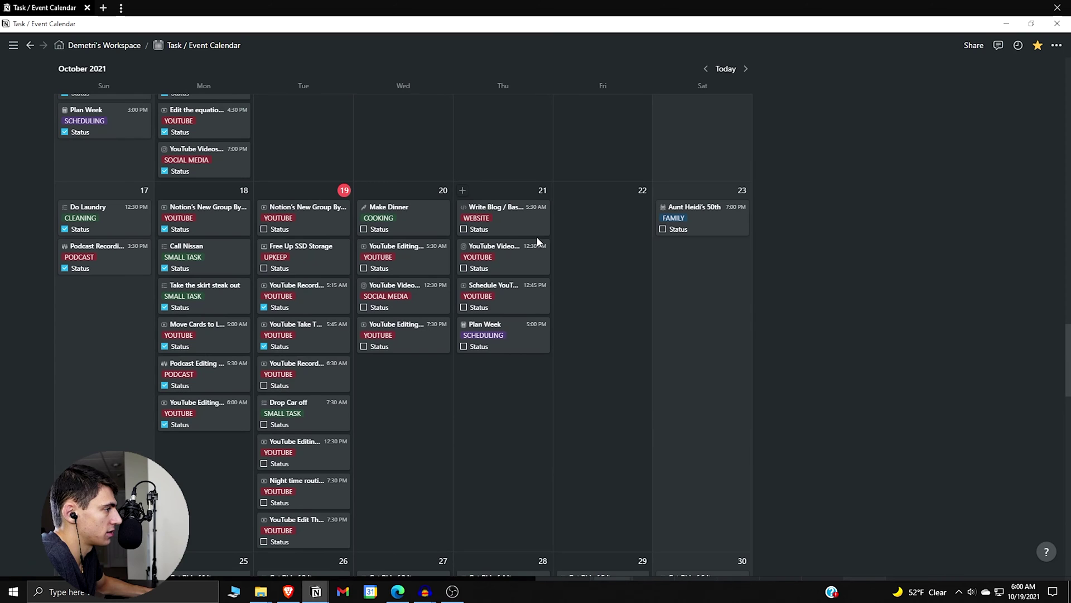
scroll(670, 238, "up", 5)
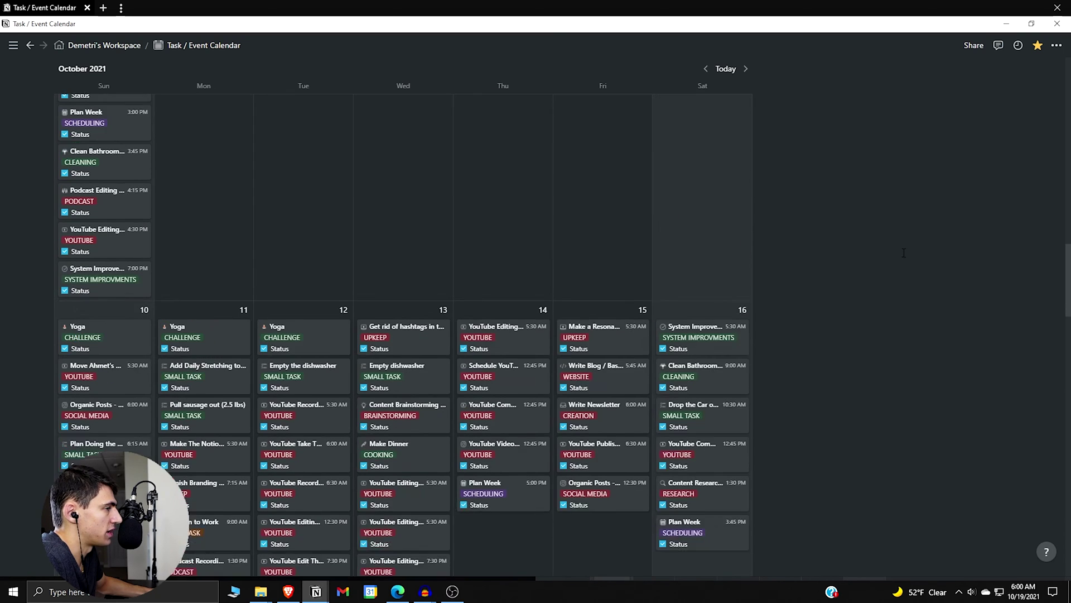
scroll(836, 252, "up", 5)
scroll(912, 262, "up", 5)
scroll(913, 262, "up", 1)
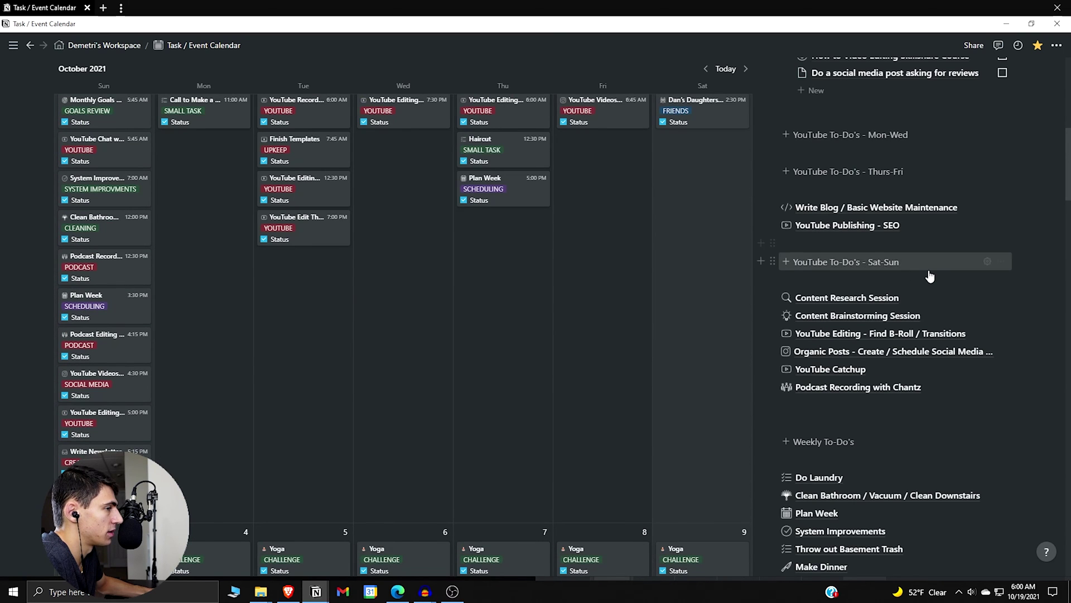
scroll(928, 275, "up", 2)
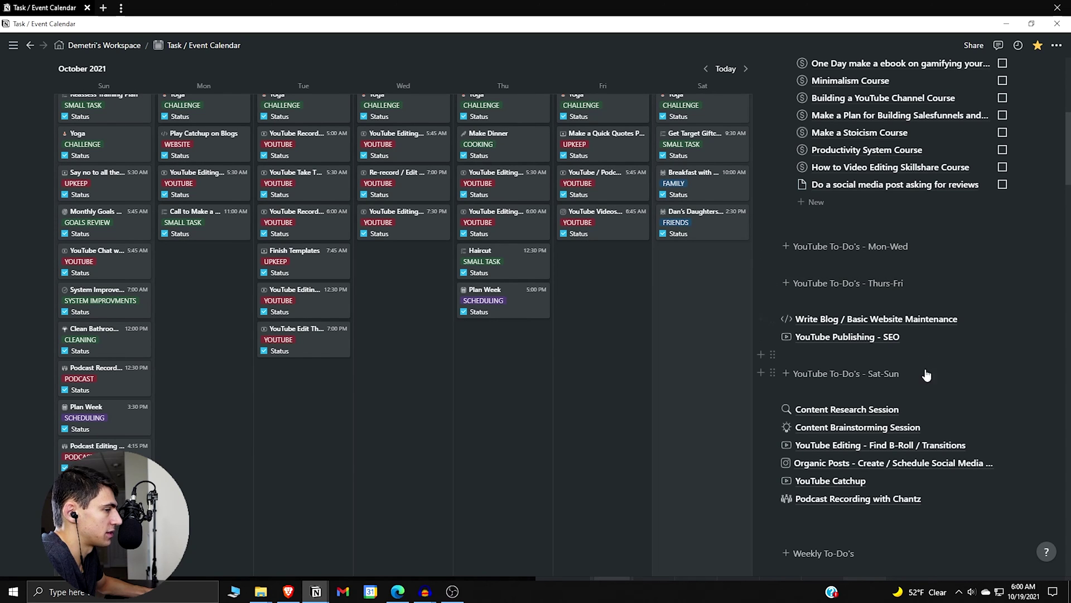
scroll(920, 251, "down", 3)
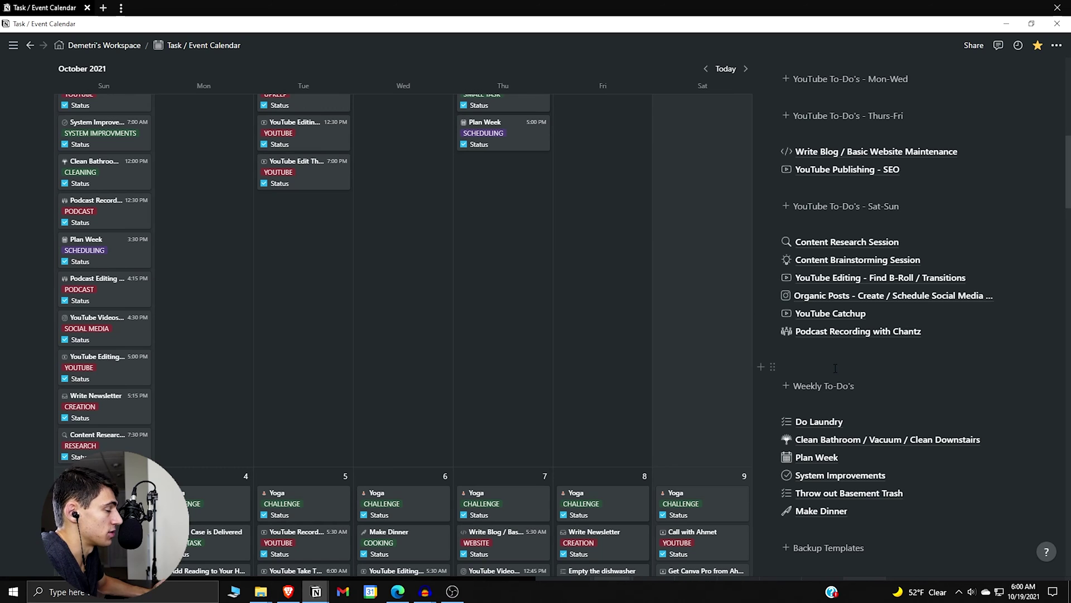
scroll(838, 377, "up", 2)
scroll(876, 444, "up", 3)
scroll(918, 395, "up", 1)
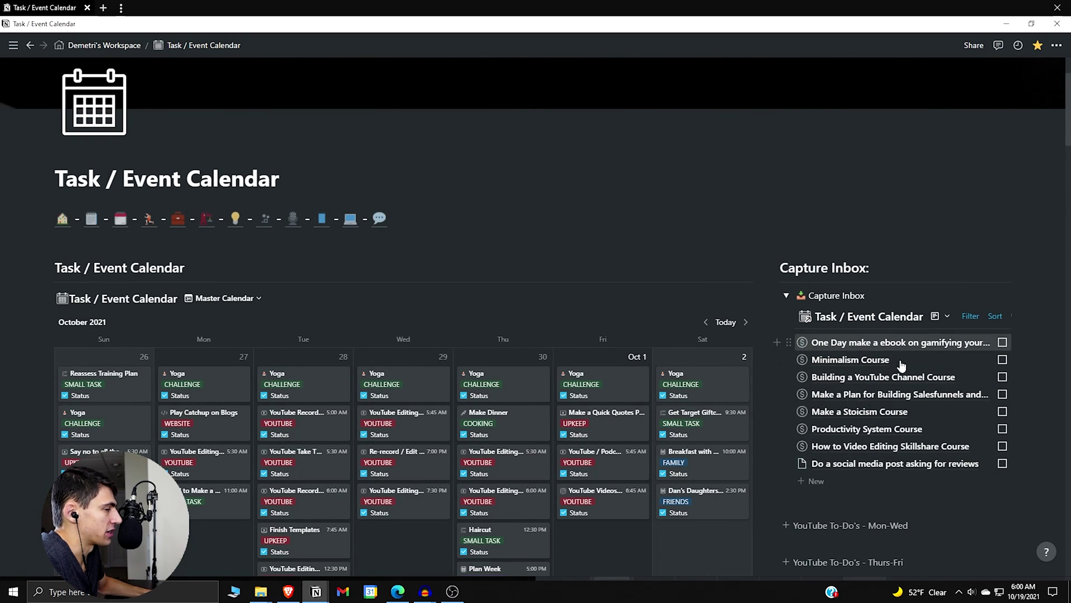
scroll(908, 331, "down", 1)
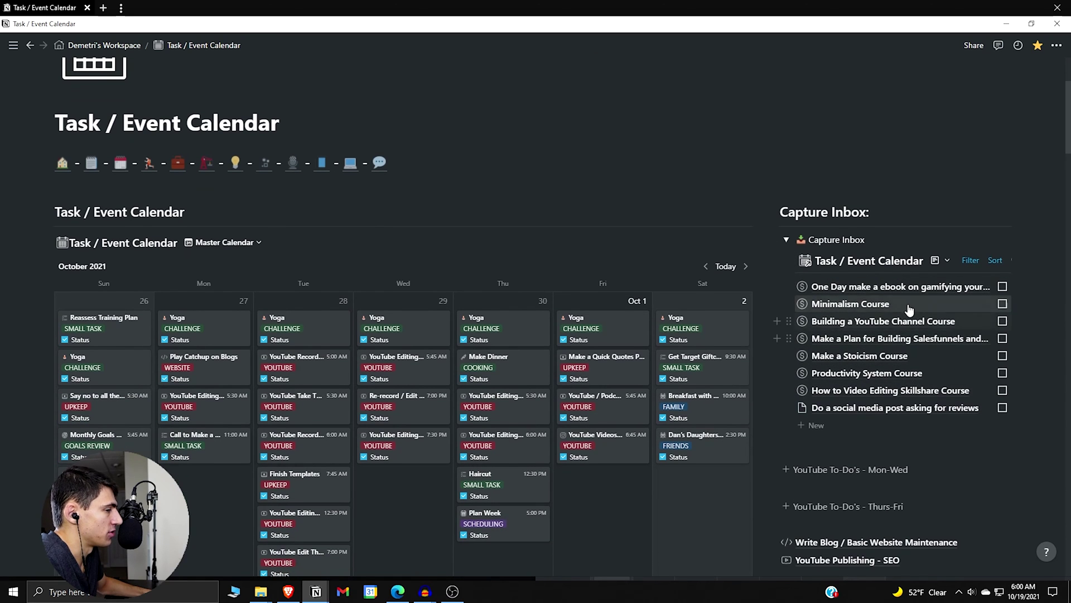
scroll(910, 311, "down", 1)
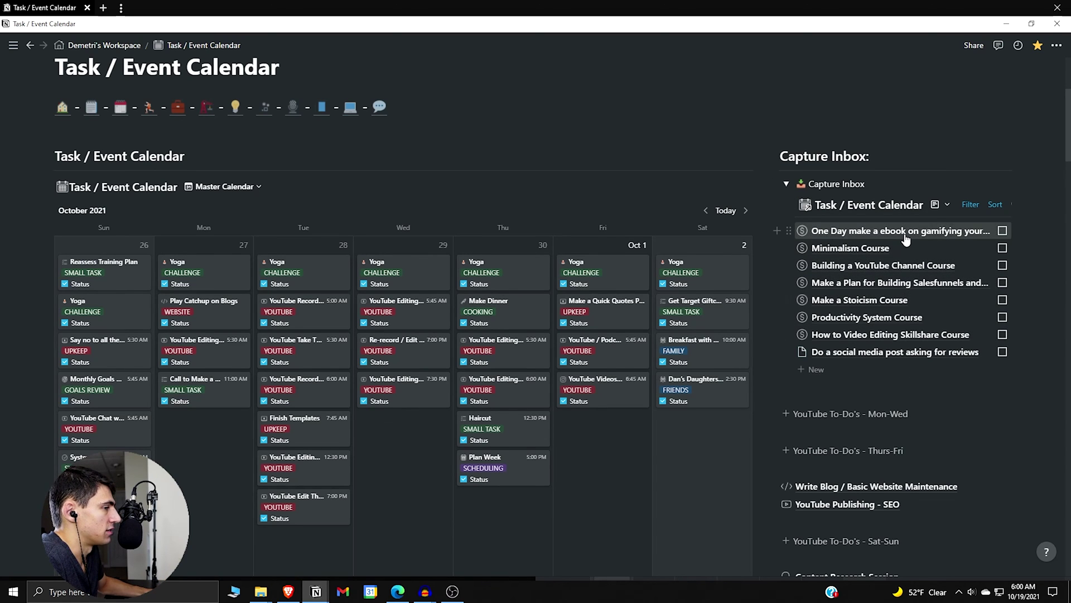
scroll(907, 240, "down", 2)
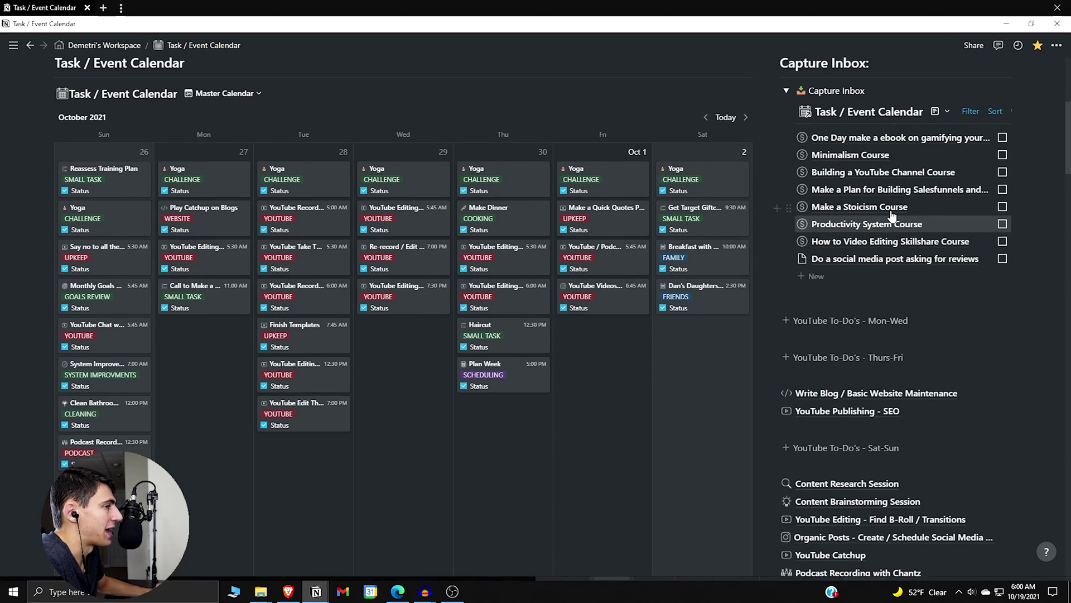
scroll(862, 276, "down", 1)
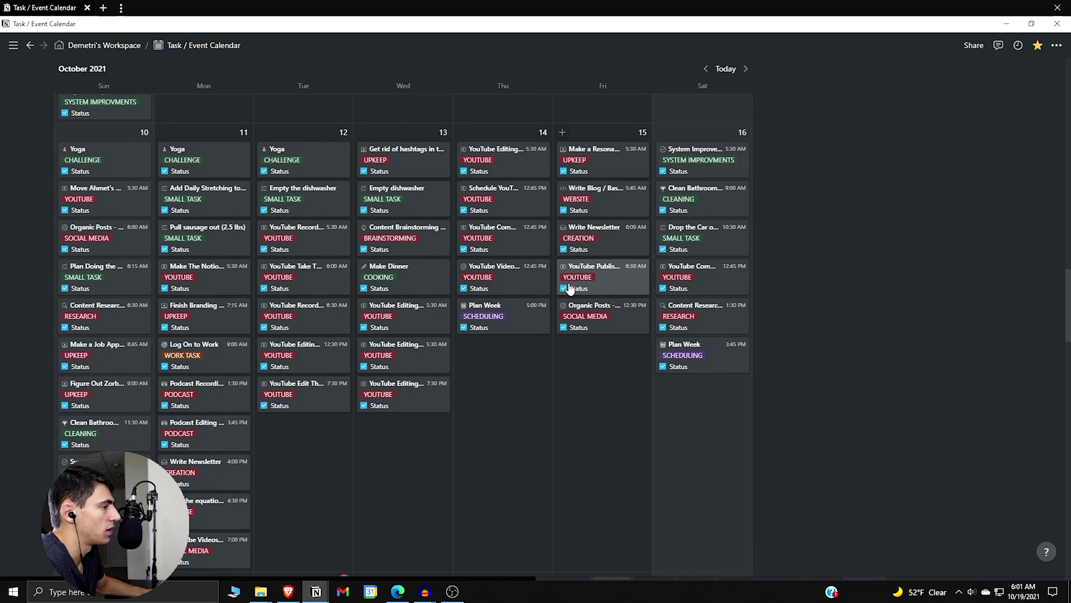
scroll(569, 287, "down", 5)
scroll(567, 293, "down", 5)
scroll(567, 291, "down", 5)
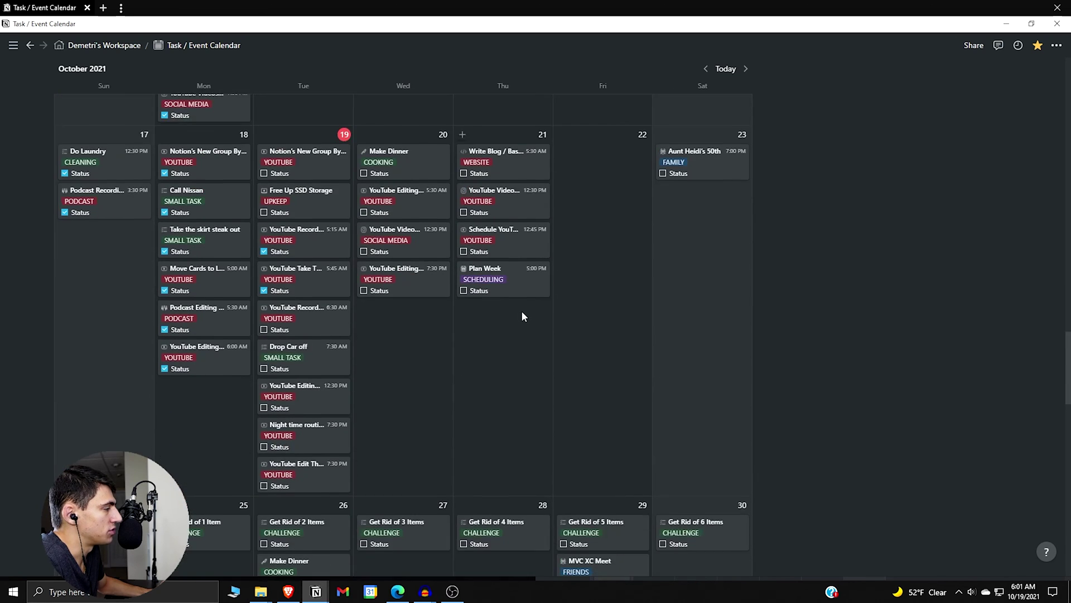
scroll(521, 313, "down", 3)
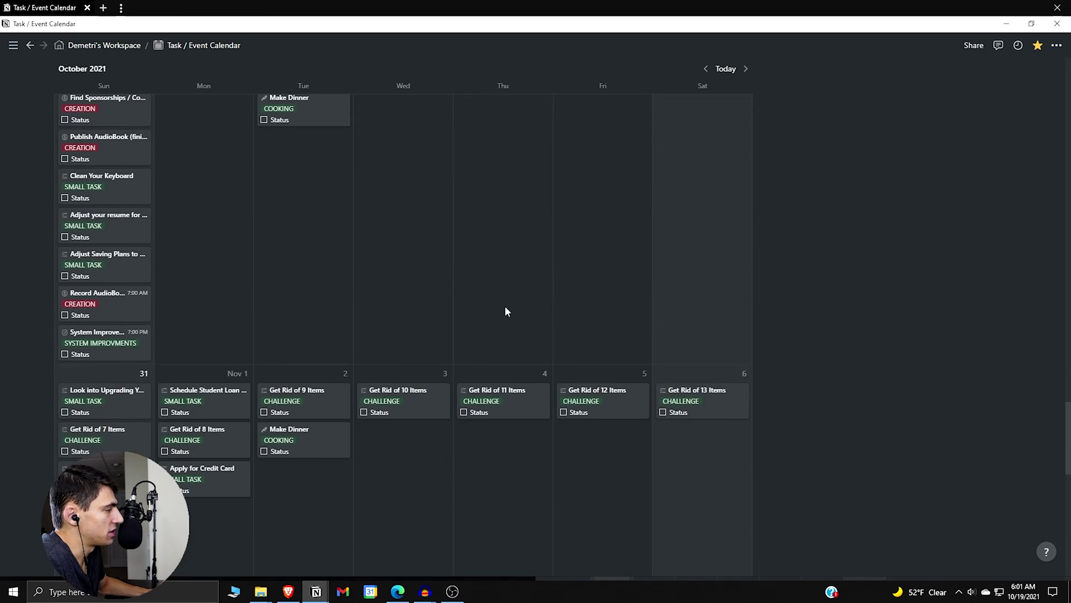
left_click(645, 393)
scroll(586, 322, "down", 2)
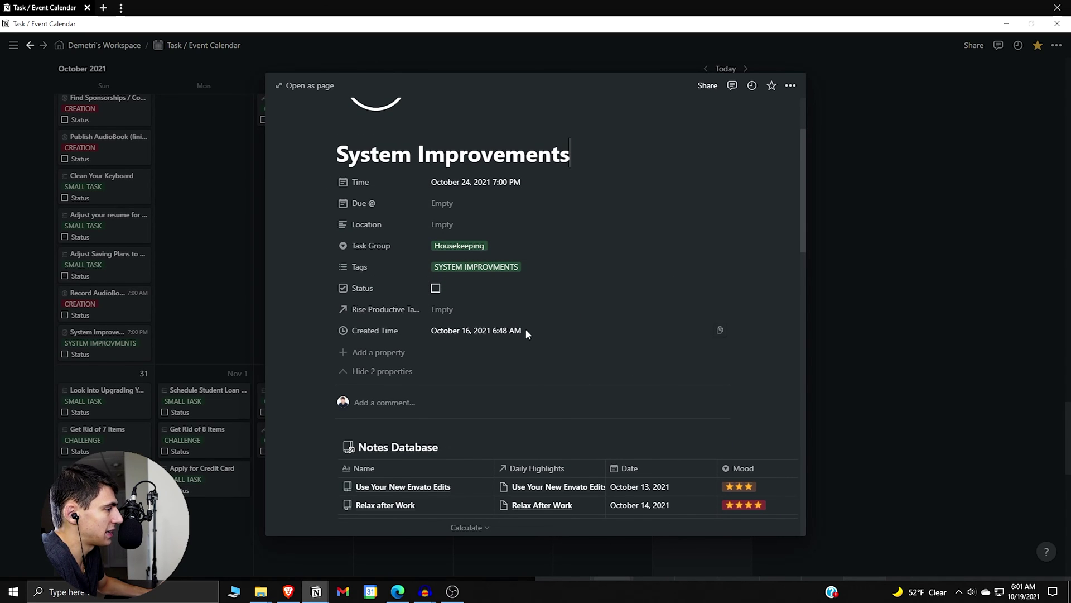
Step: Hide the Location and Created Time properties on System Improvements and return to the calendar
left_click(358, 369)
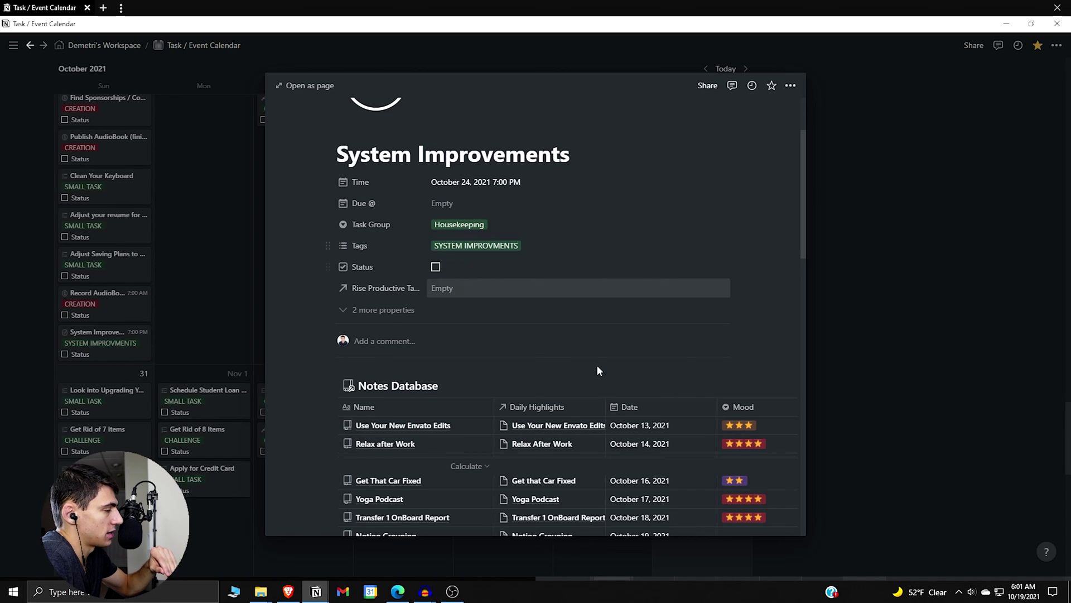
scroll(623, 406, "down", 1)
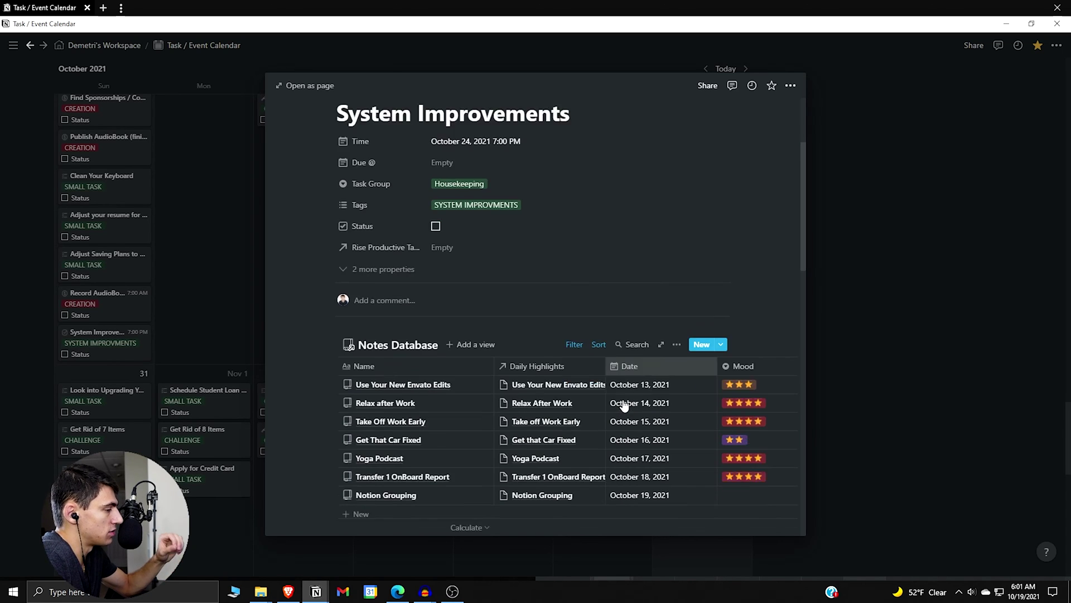
scroll(623, 406, "down", 3)
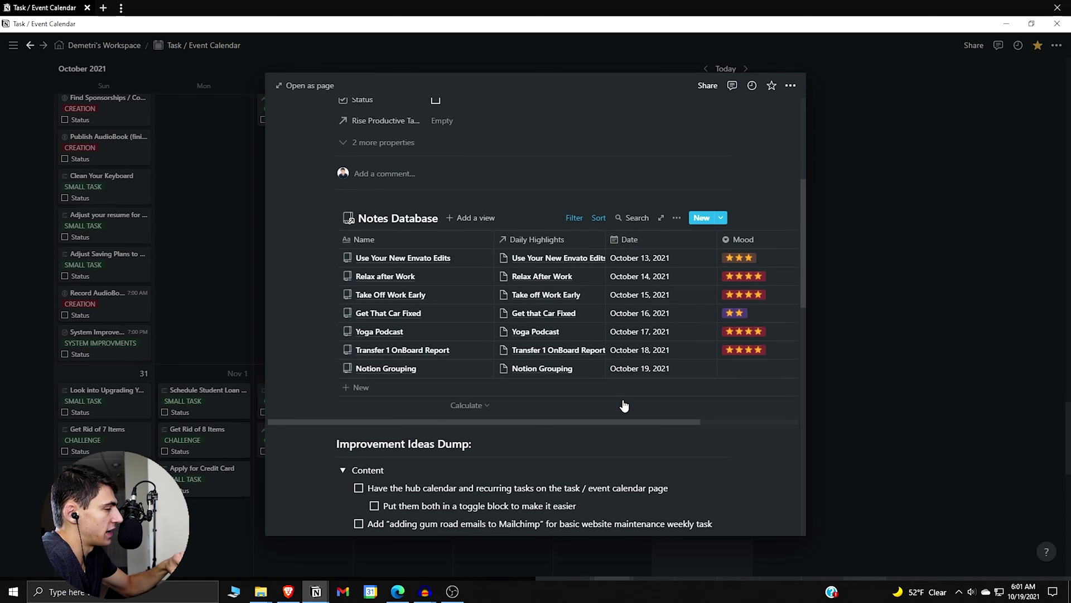
mouse_move(631, 421)
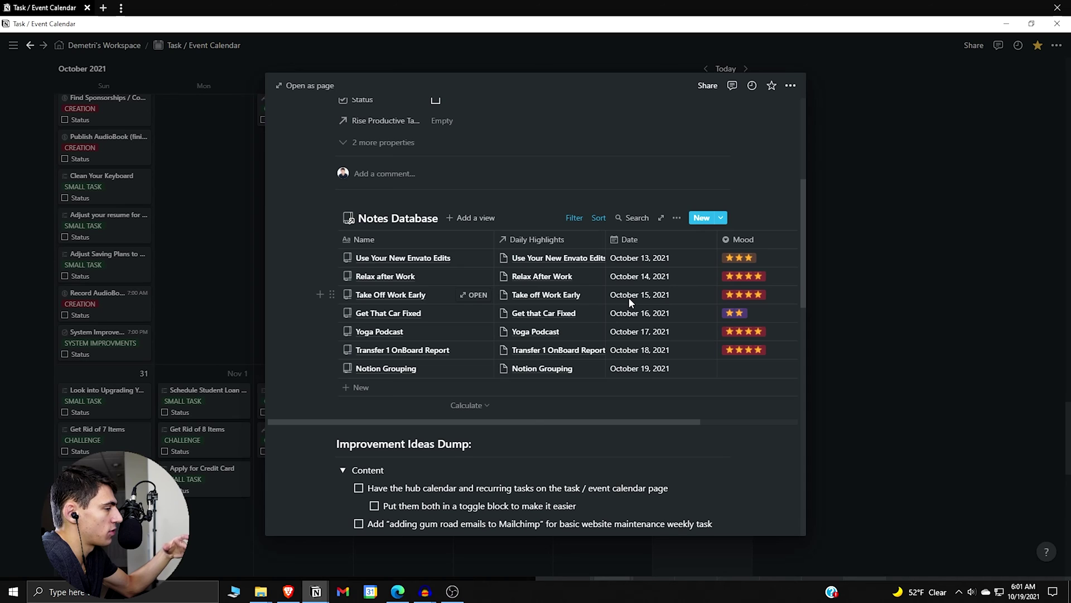
scroll(629, 299, "down", 2)
scroll(629, 299, "down", 3)
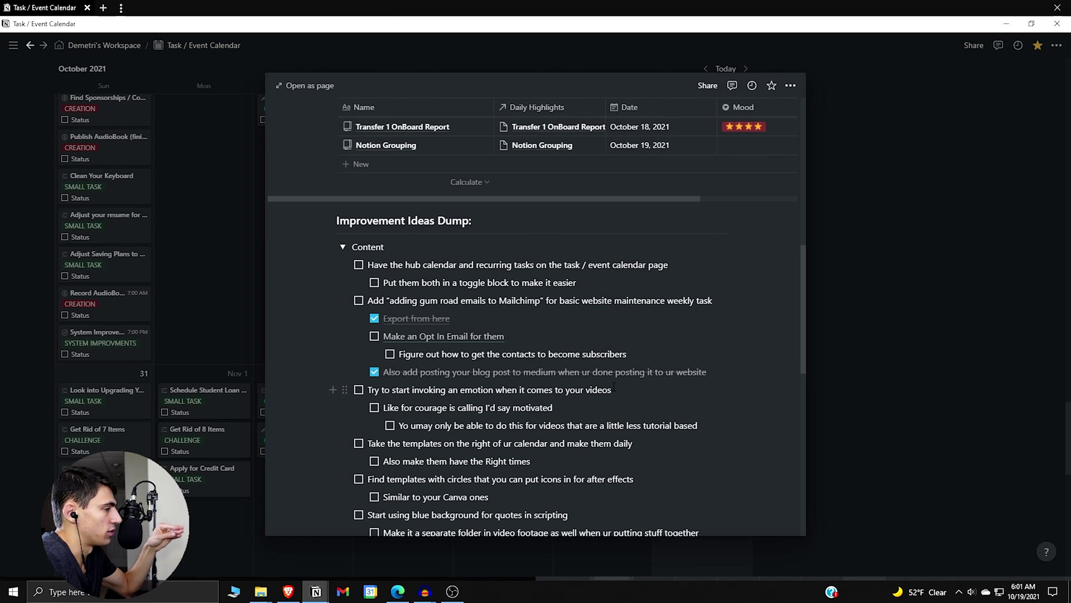
mouse_move(402, 127)
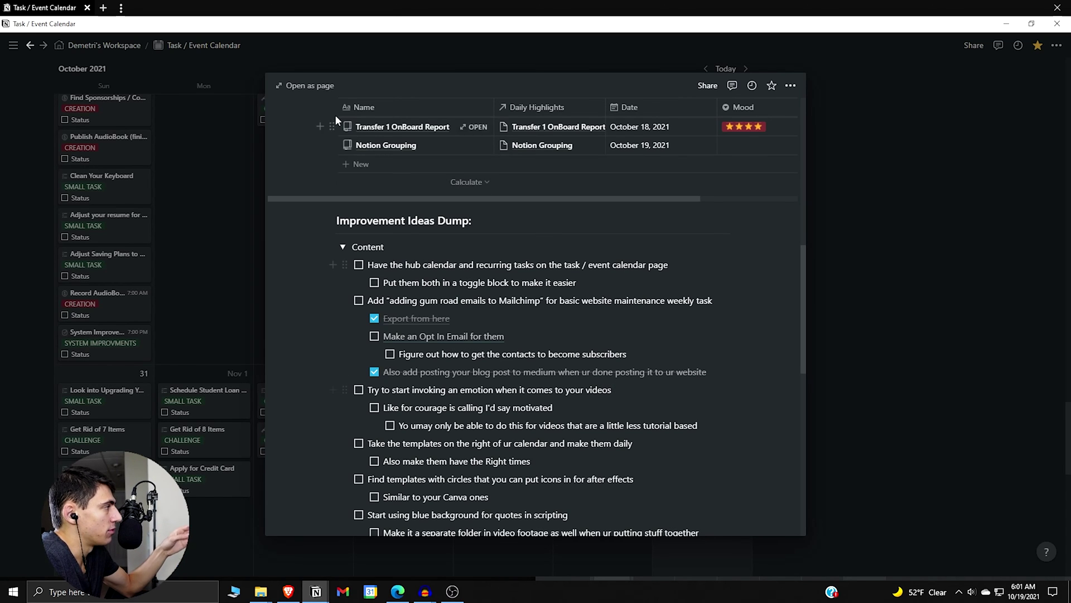
left_click(315, 592)
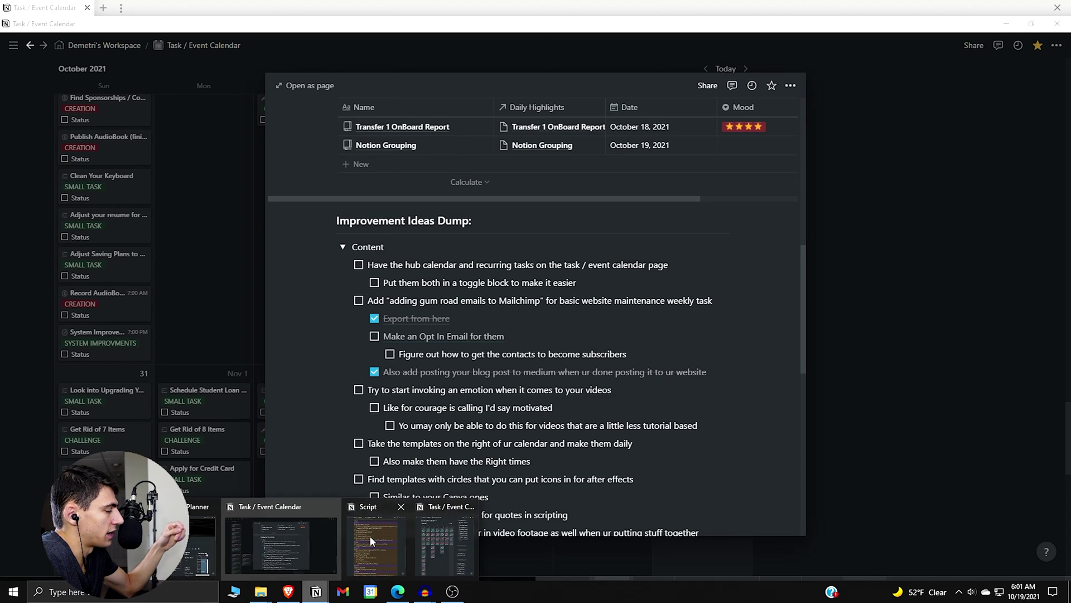
left_click(303, 532)
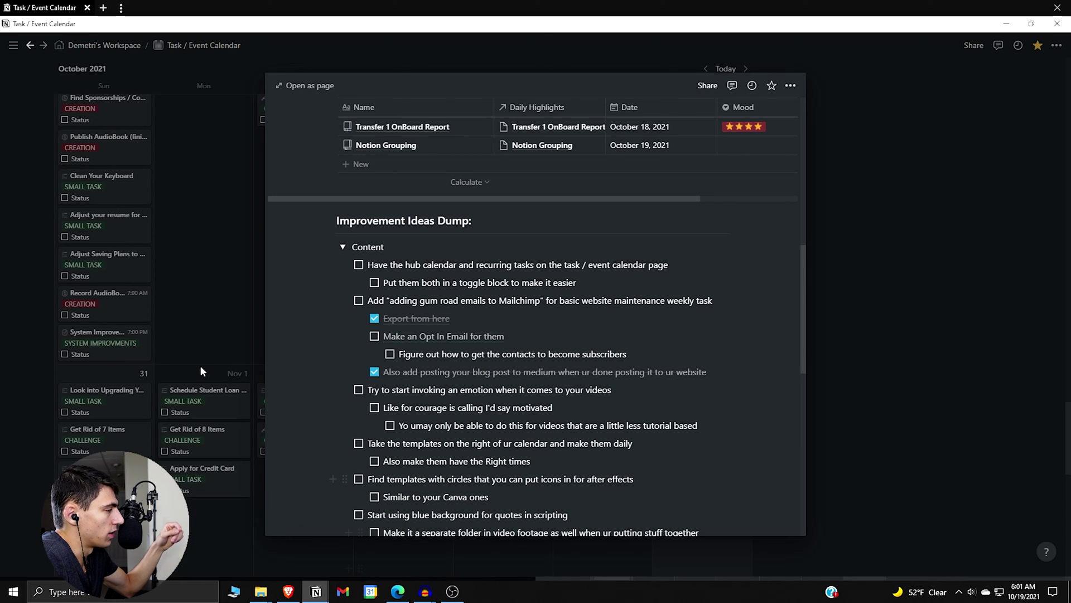
left_click(200, 371)
scroll(248, 240, "up", 5)
scroll(244, 218, "up", 5)
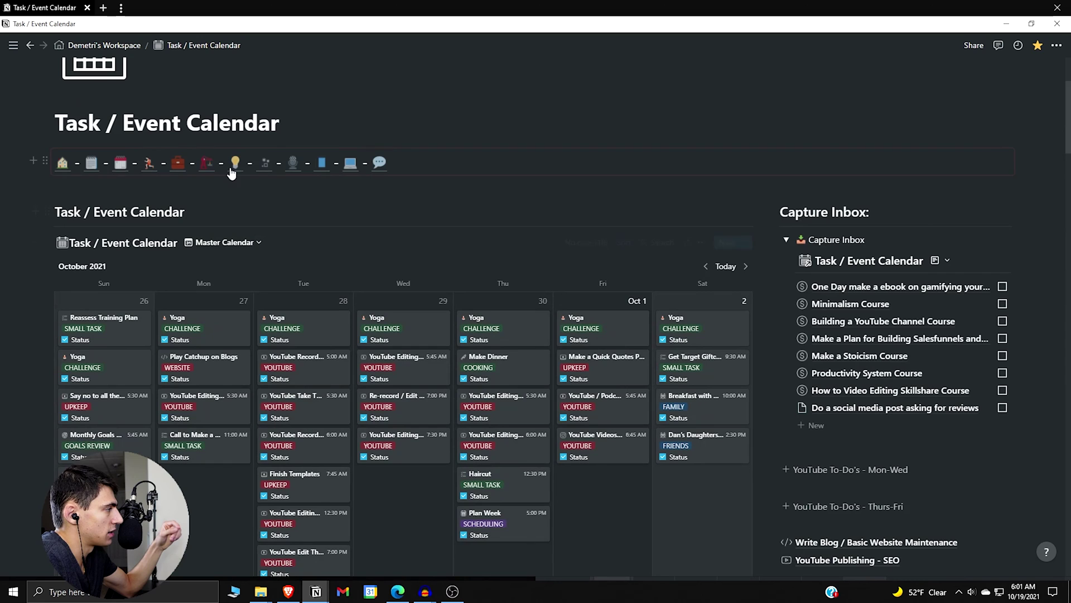
Step: Browse the Framework content board, peeking at the Schedule Social Media Content card
left_click(206, 162)
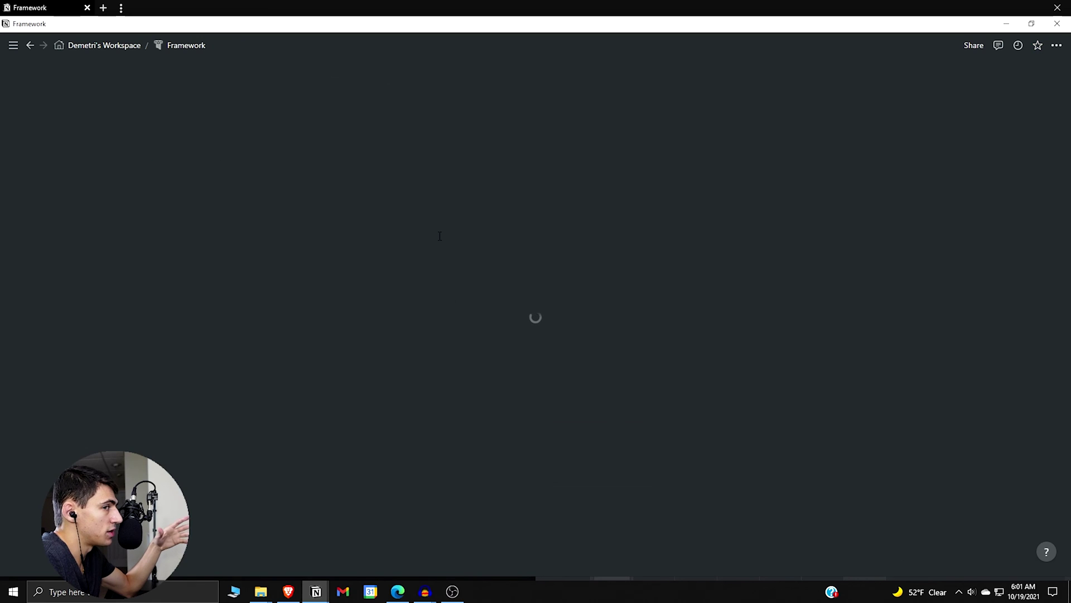
scroll(569, 287, "down", 5)
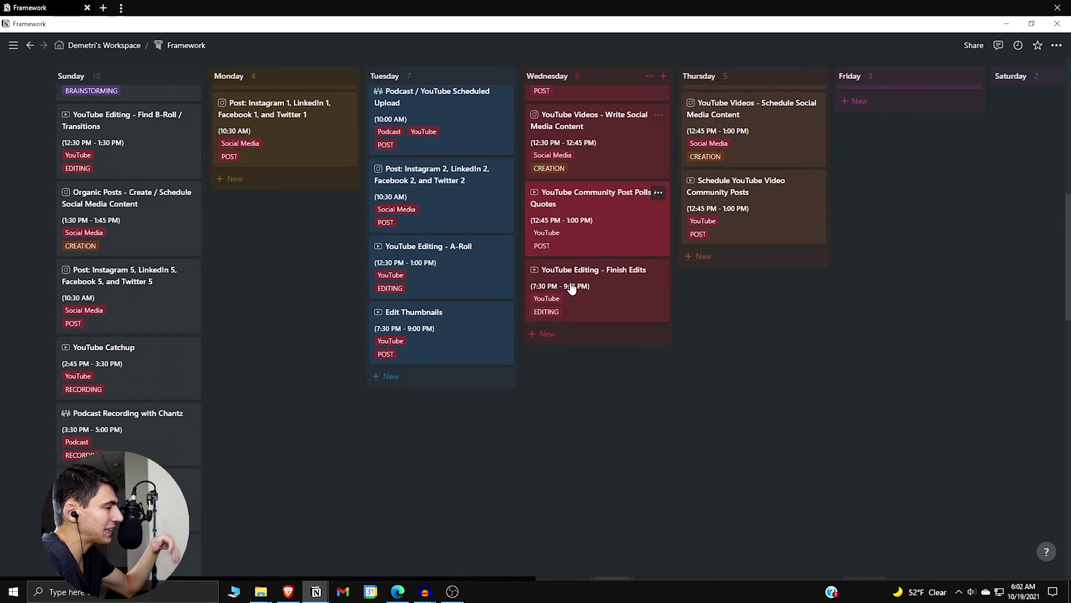
scroll(574, 282, "up", 2)
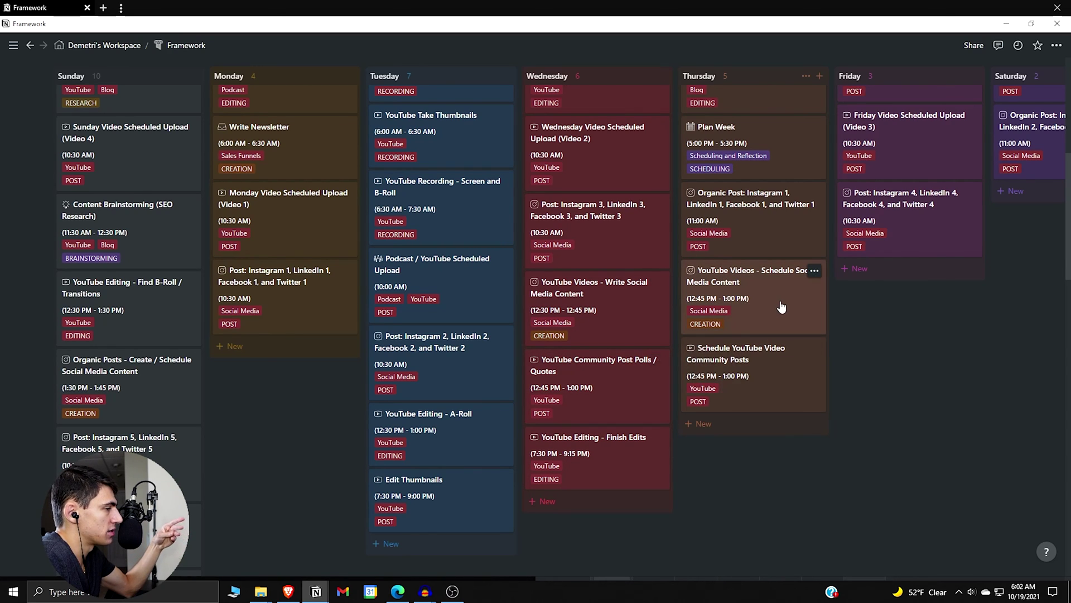
mouse_move(753, 209)
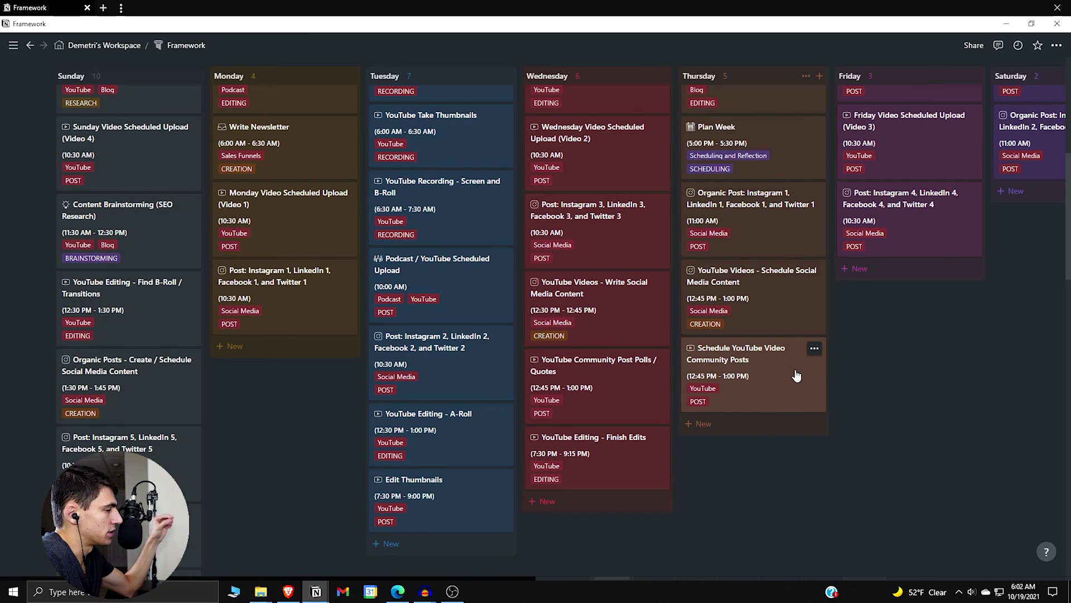
left_click(787, 284)
key("Escape")
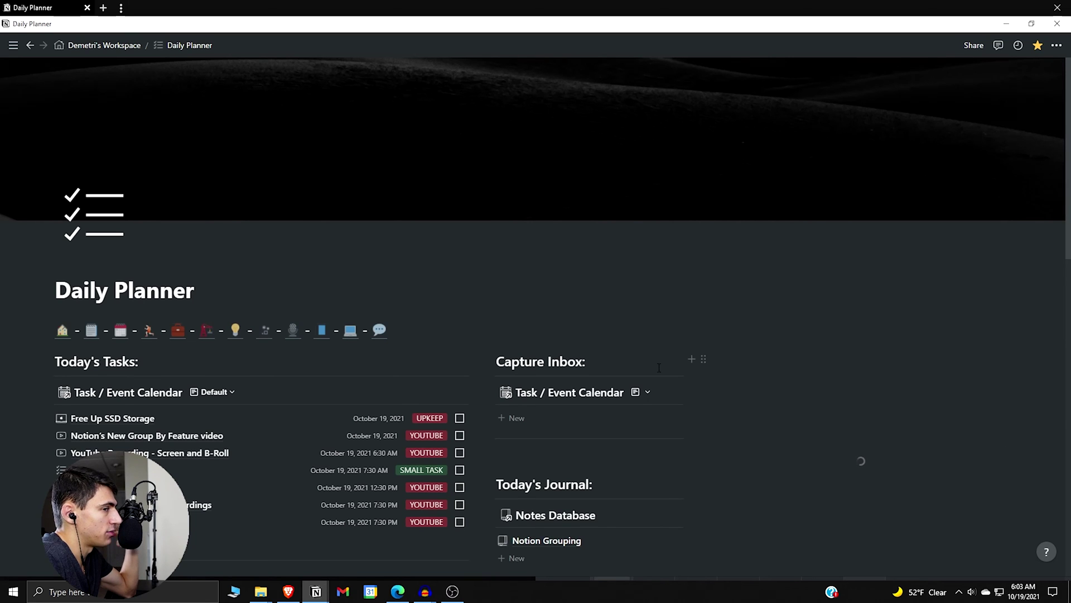
scroll(508, 382, "down", 1)
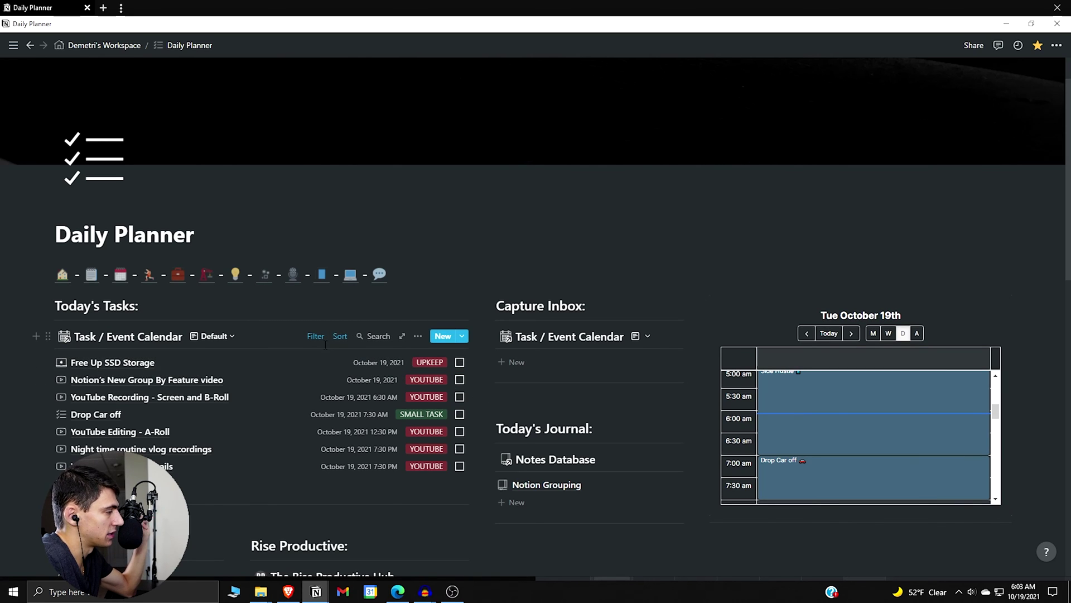
mouse_move(251, 417)
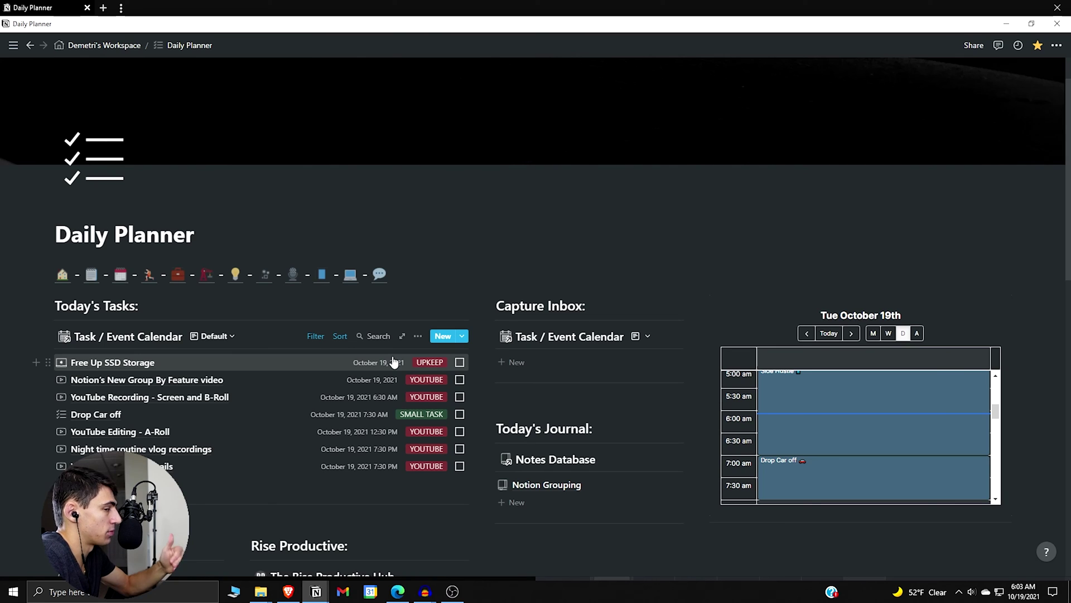
Step: Review the Free Up SSD Storage task's Task Group and reveal its hidden properties
left_click(393, 361)
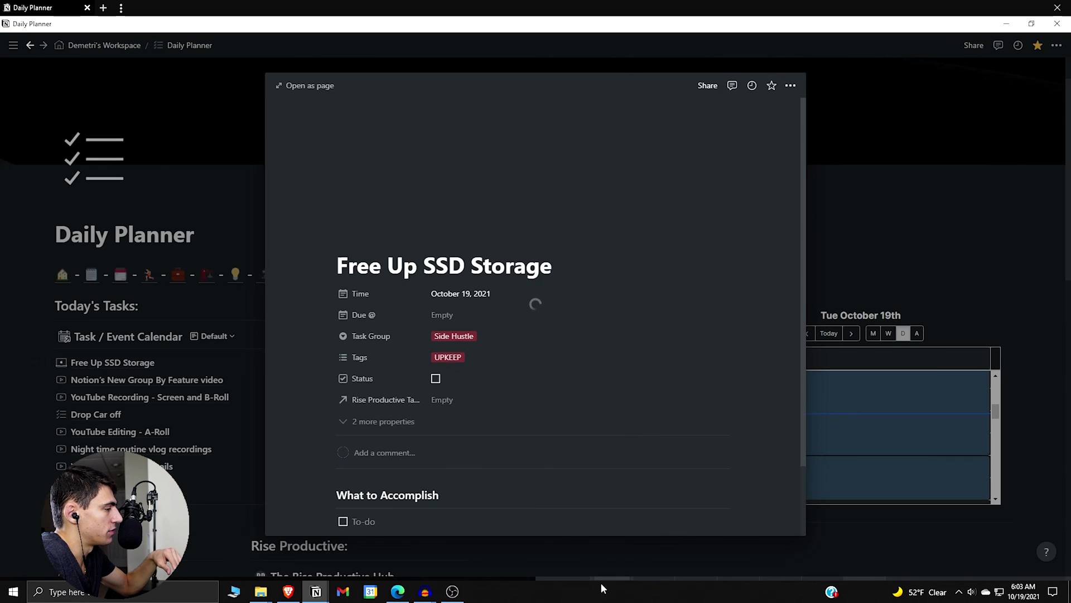
left_click(497, 338)
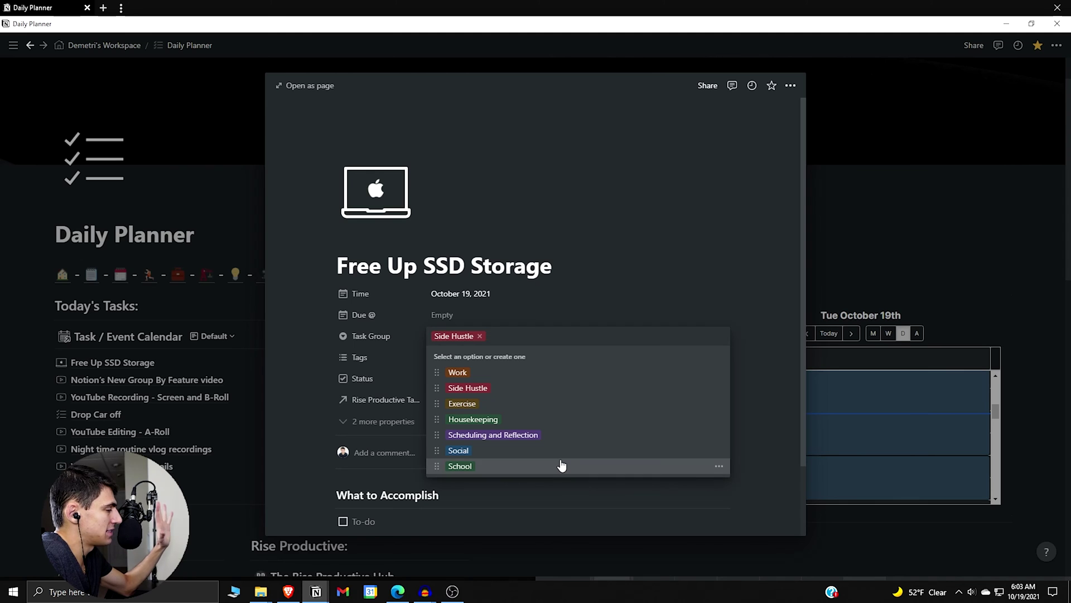
mouse_move(578, 419)
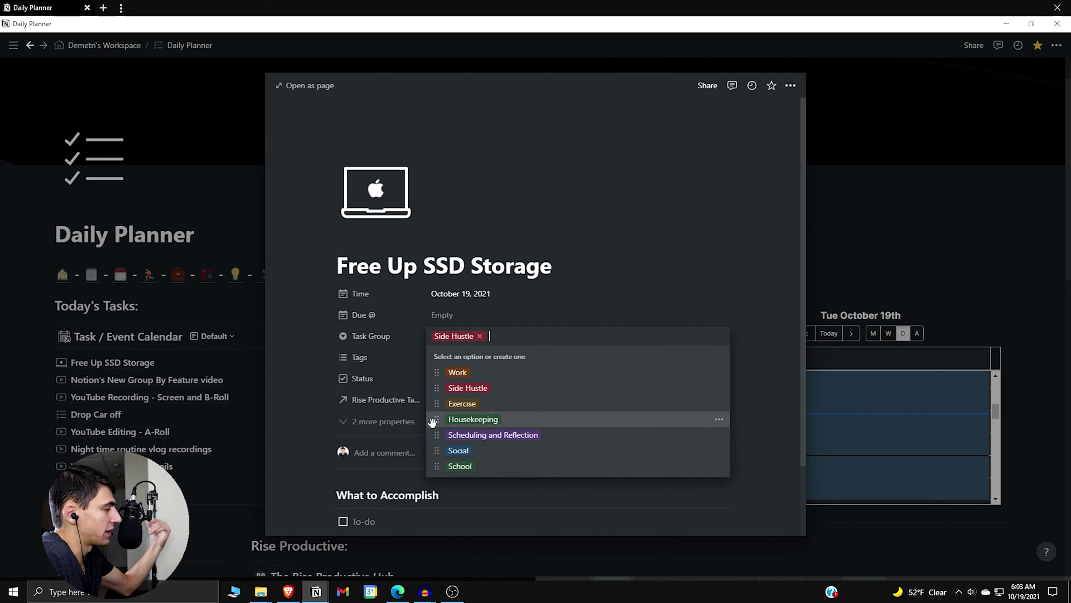
left_click(355, 344)
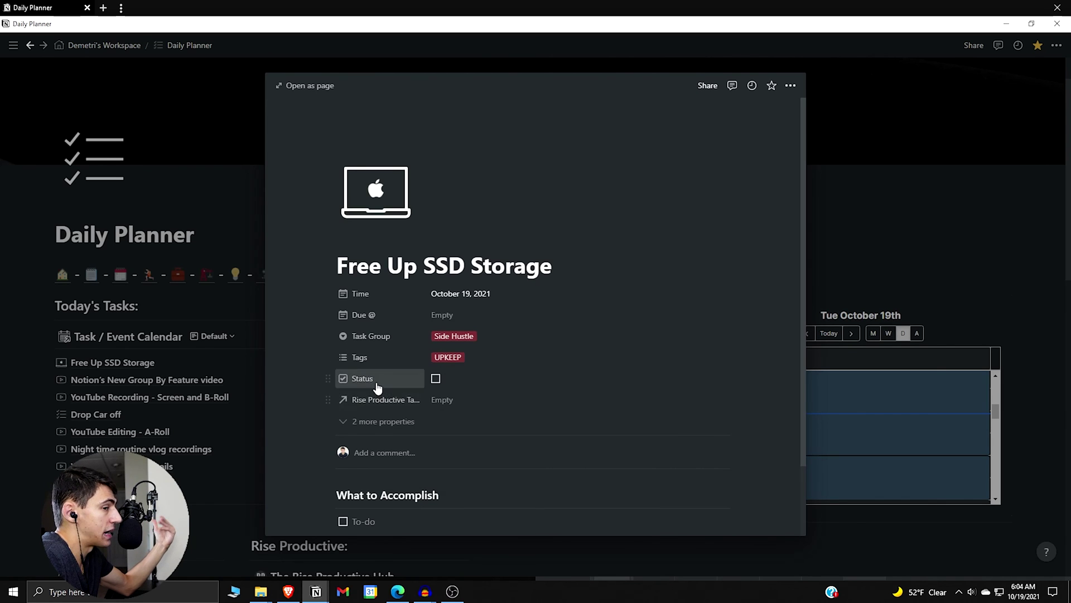
left_click(379, 421)
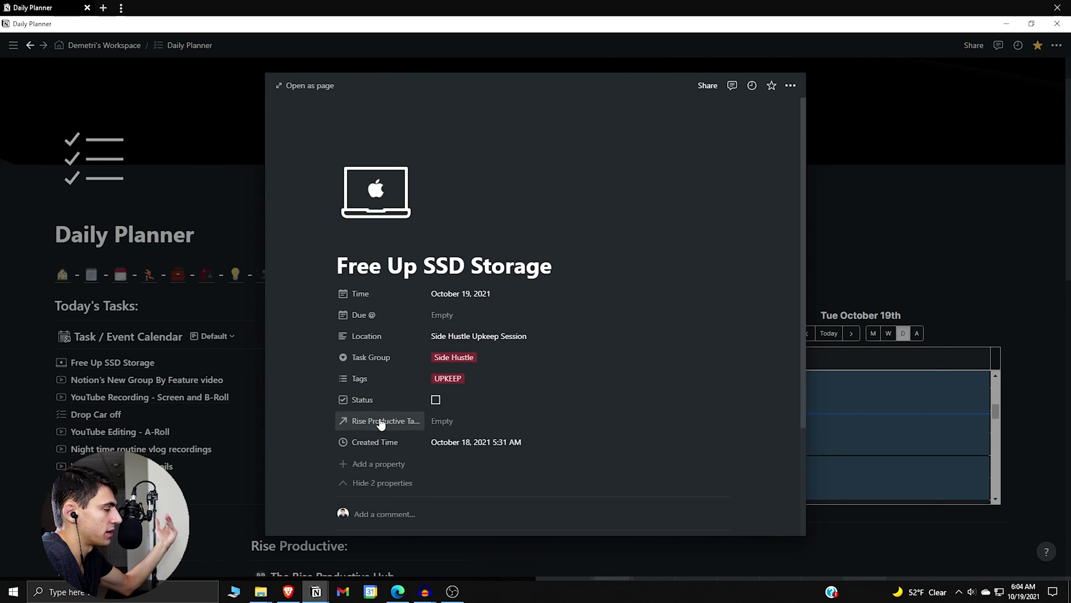
Step: Add a Select property named Priority and place it just below Task Group
left_click(391, 464)
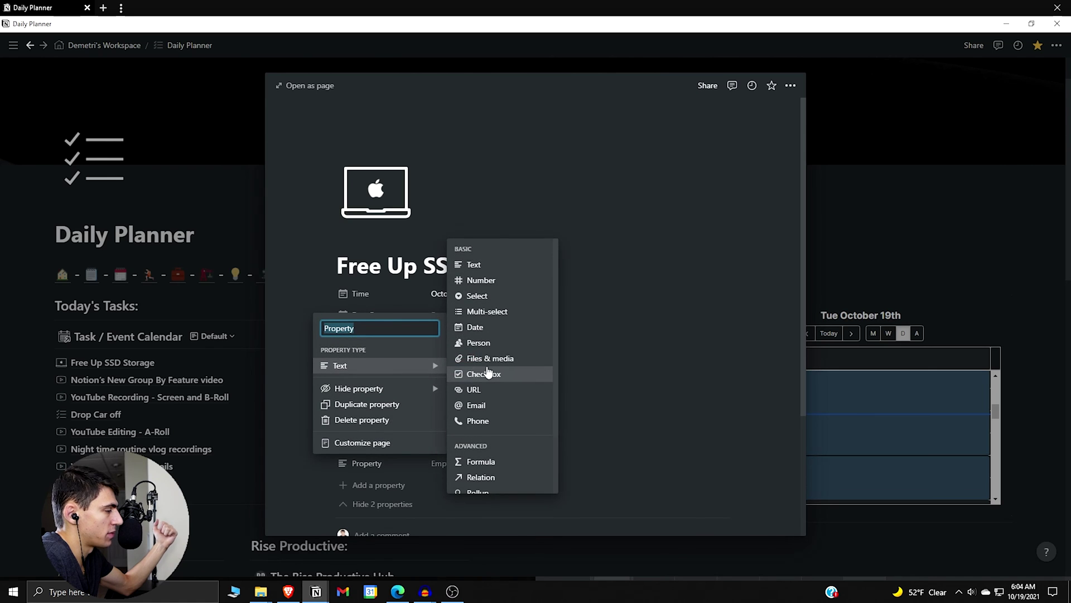
left_click(489, 296)
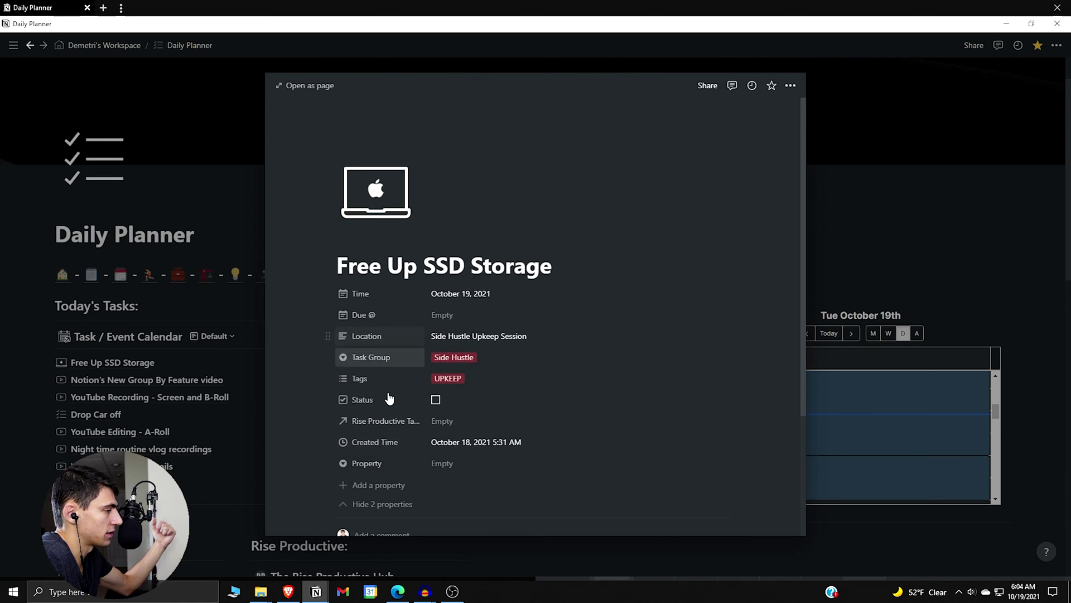
left_click(377, 463)
type("P")
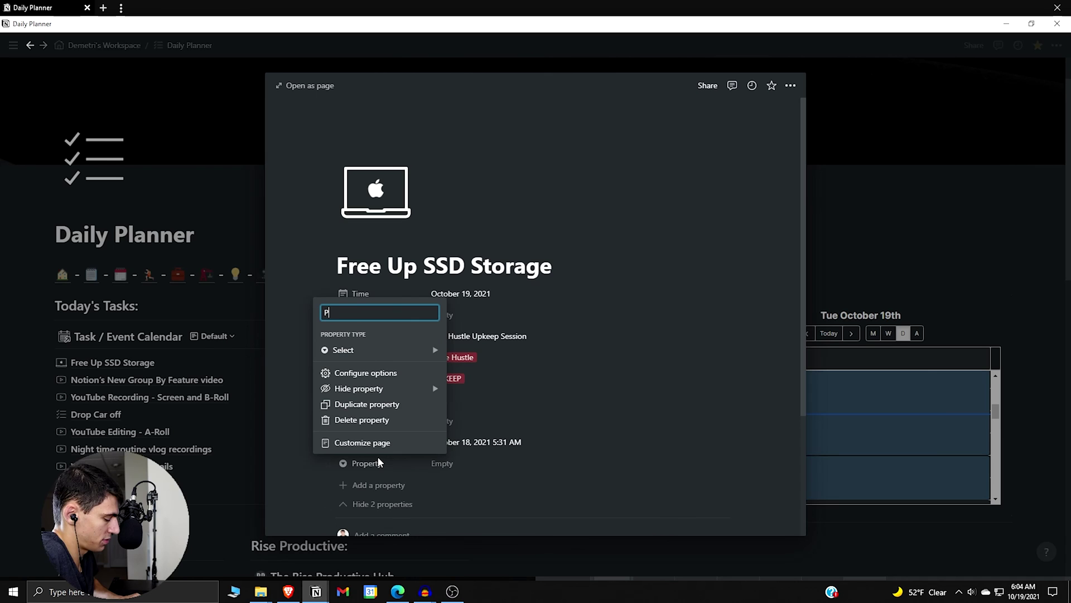
type("riority")
key("Return")
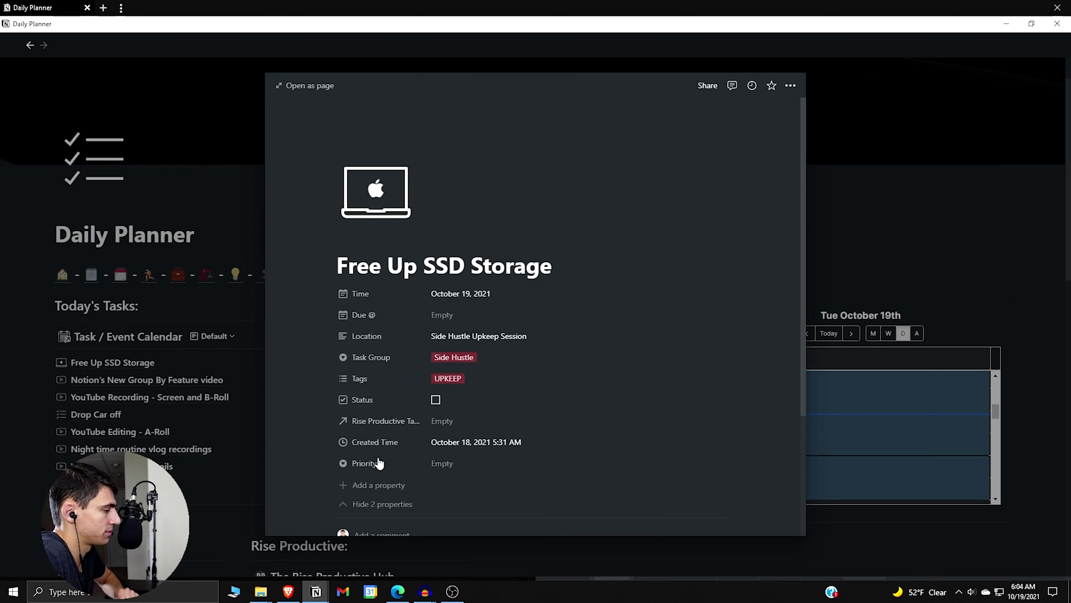
left_click_drag(378, 463, 381, 381)
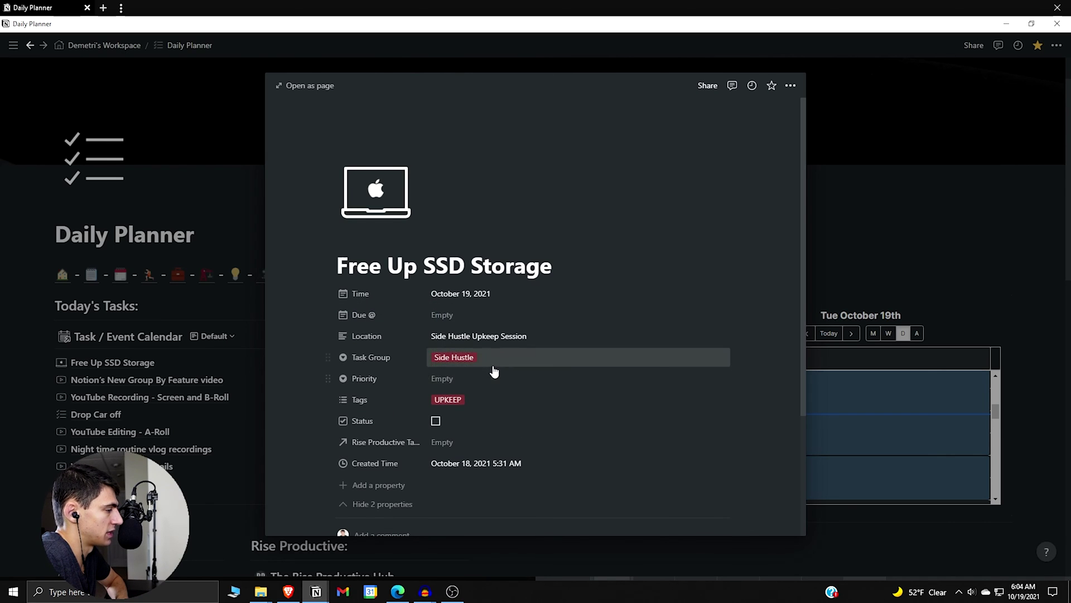
Step: Create Priority 1 and Priority 2 options, leaving the task set to Priority 2
left_click(491, 379)
type("Prioi")
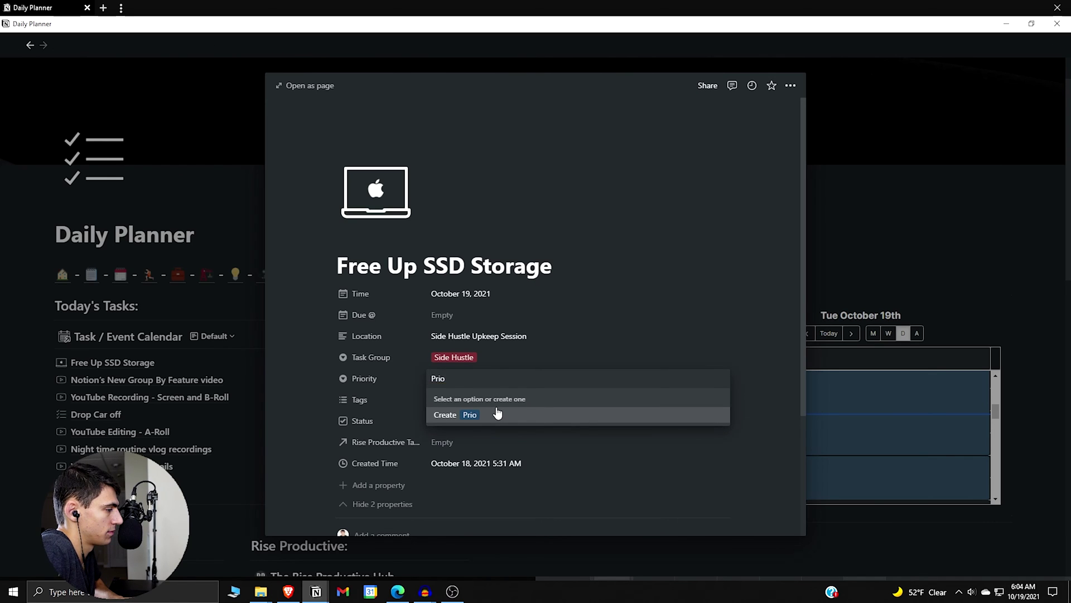
type("rity 1")
left_click(497, 413)
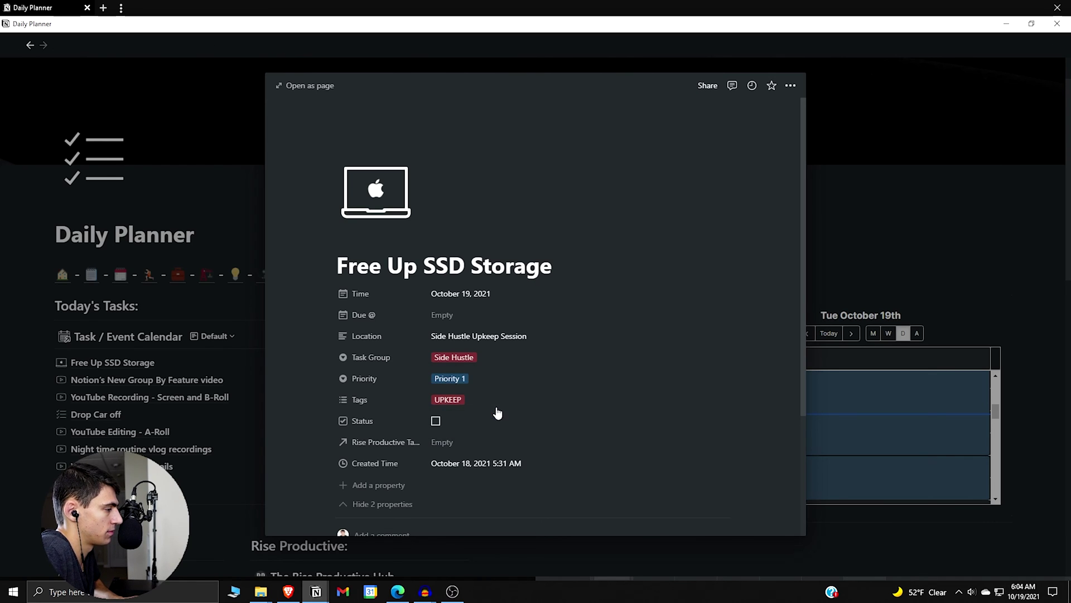
left_click(581, 388)
type("Prio")
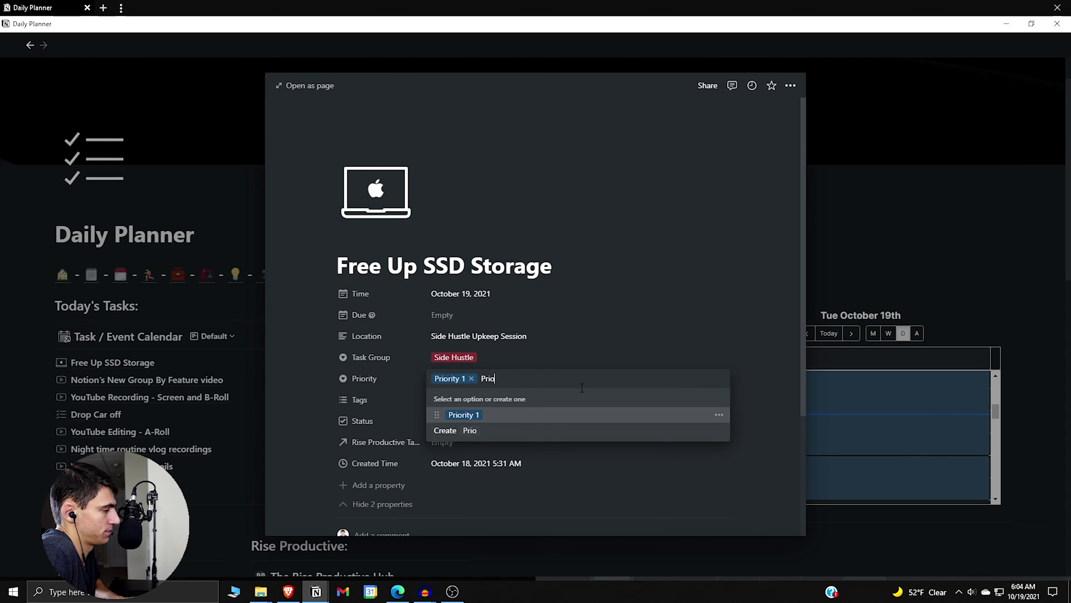
type("rity 2")
key("Return")
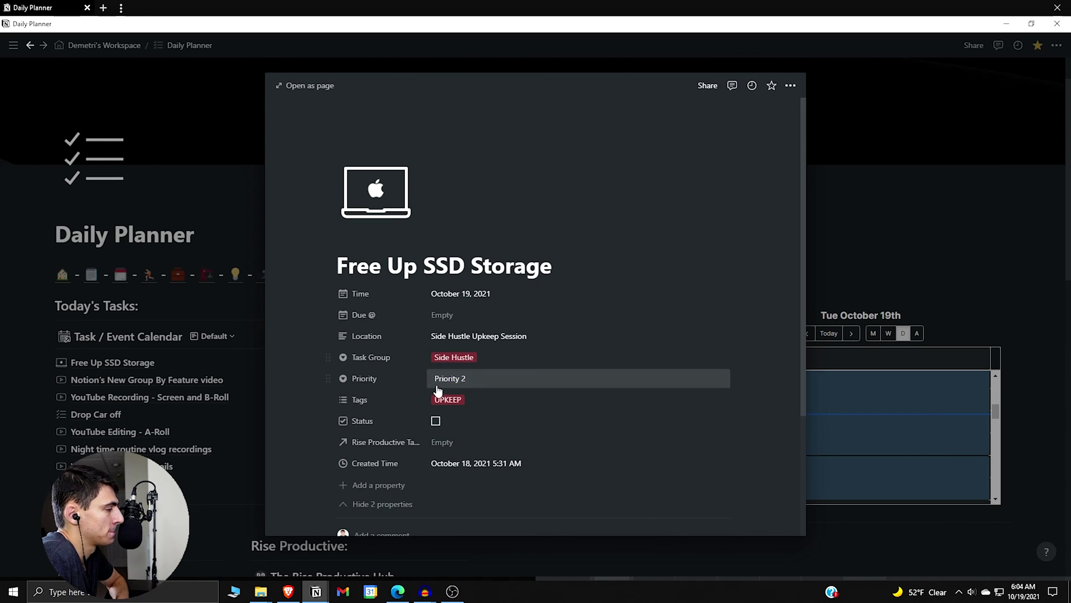
key("Escape")
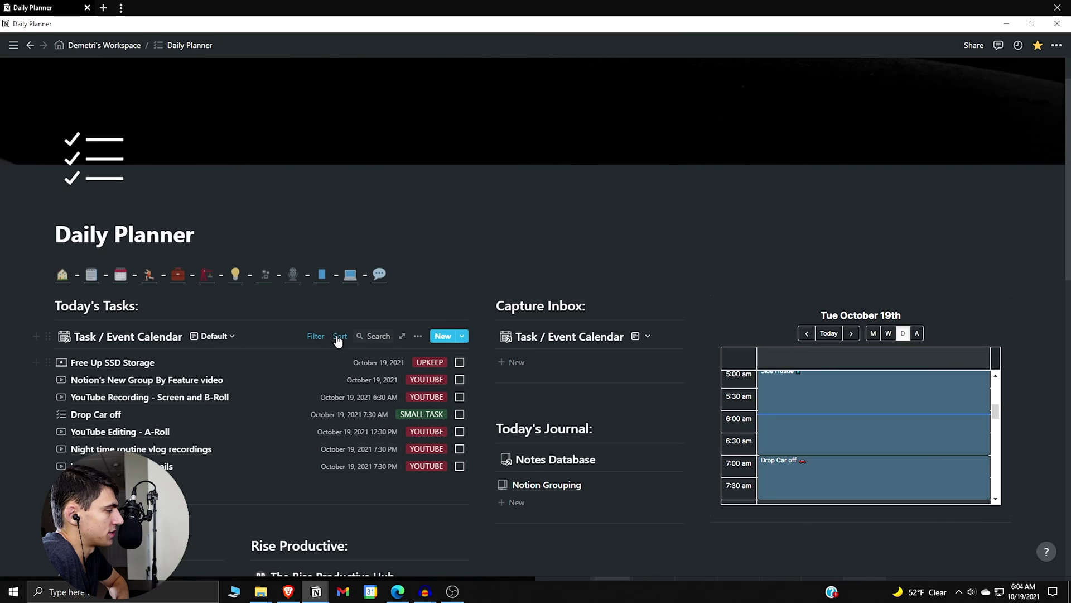
Step: Add Task Group and Priority as second and third ascending sort rules after Time
left_click(339, 343)
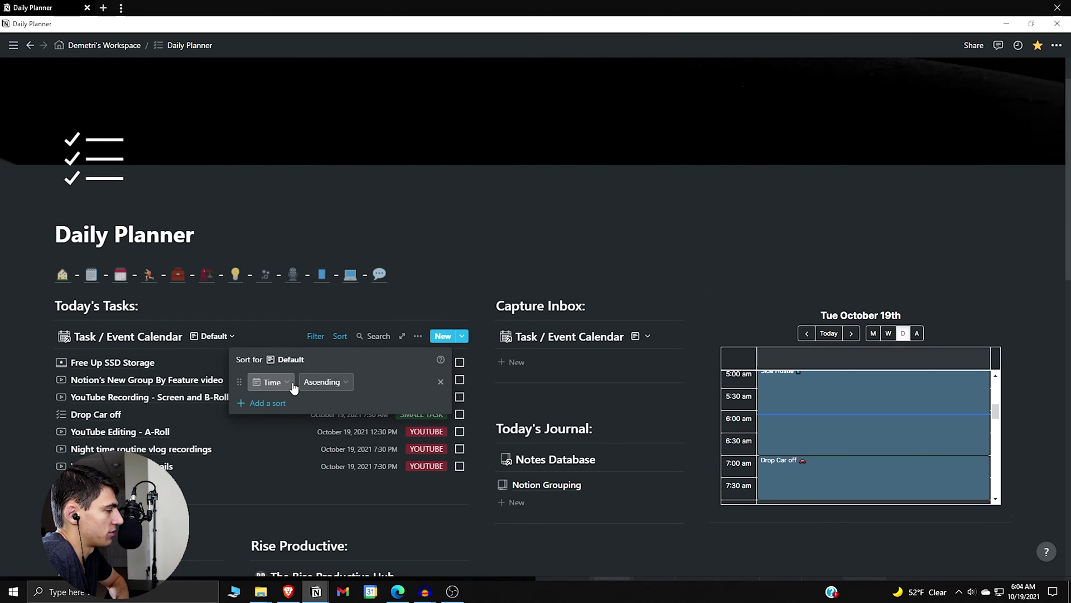
left_click(261, 403)
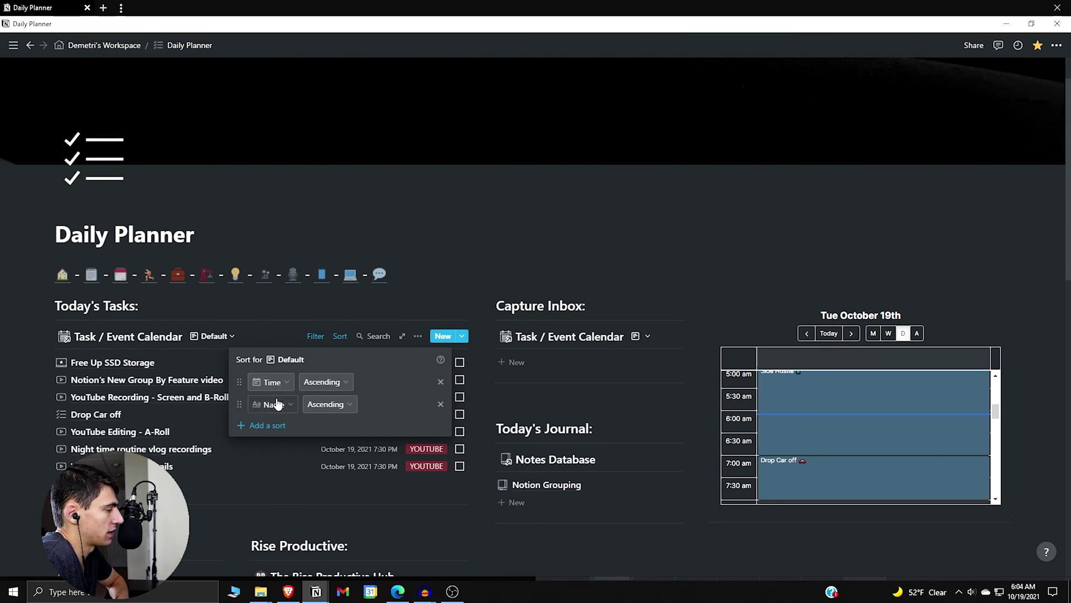
left_click(276, 404)
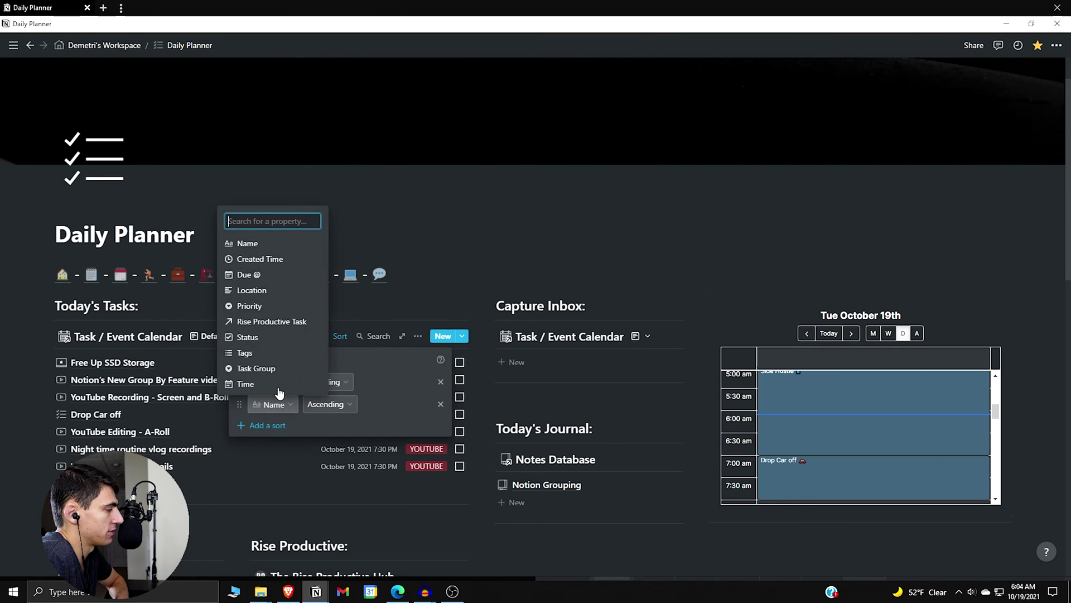
left_click(254, 369)
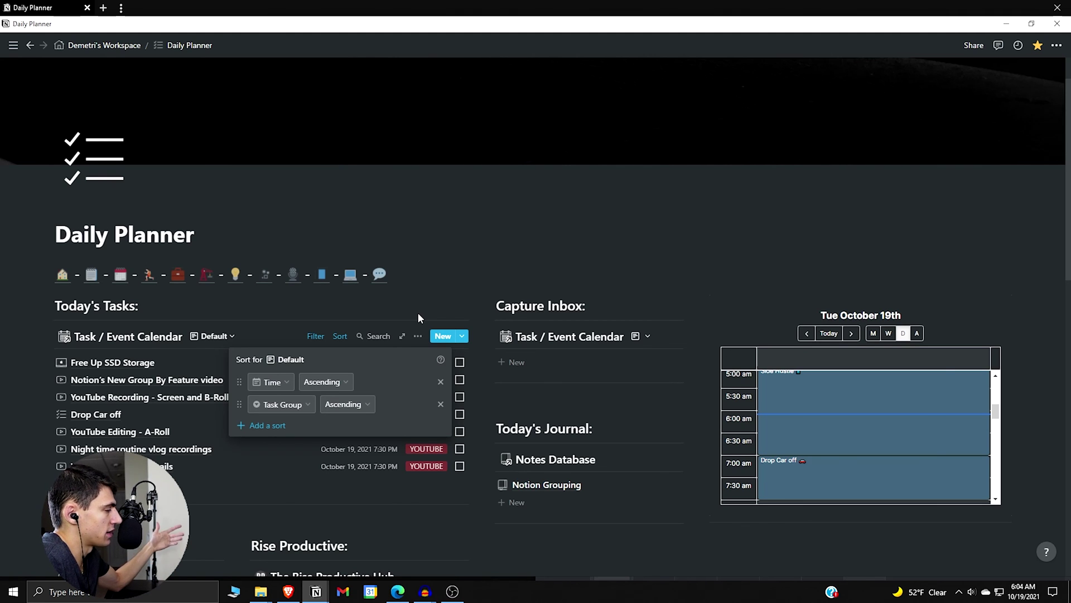
left_click(280, 425)
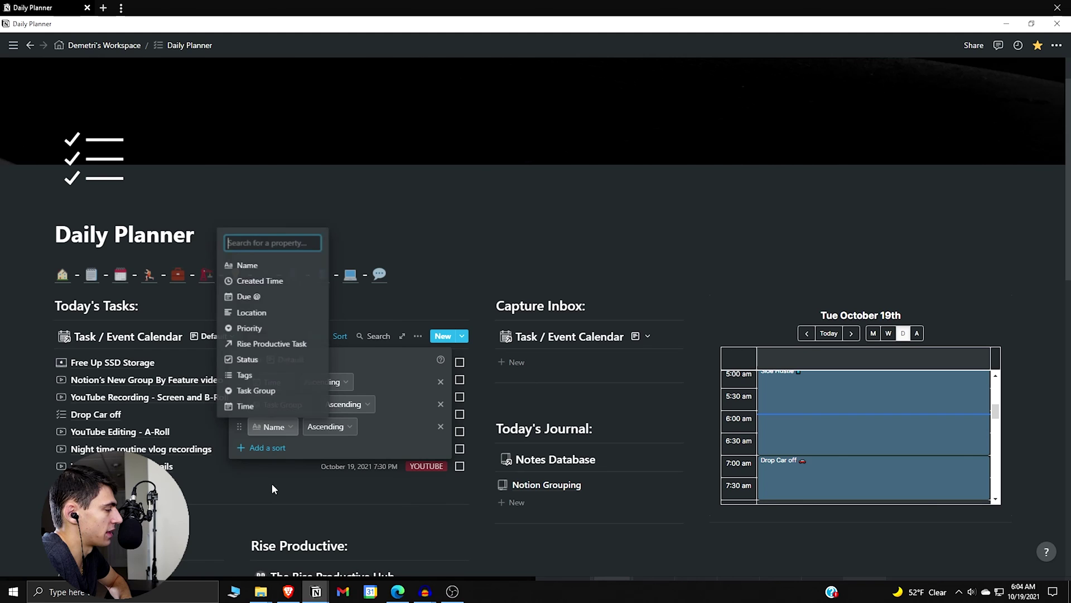
left_click(251, 332)
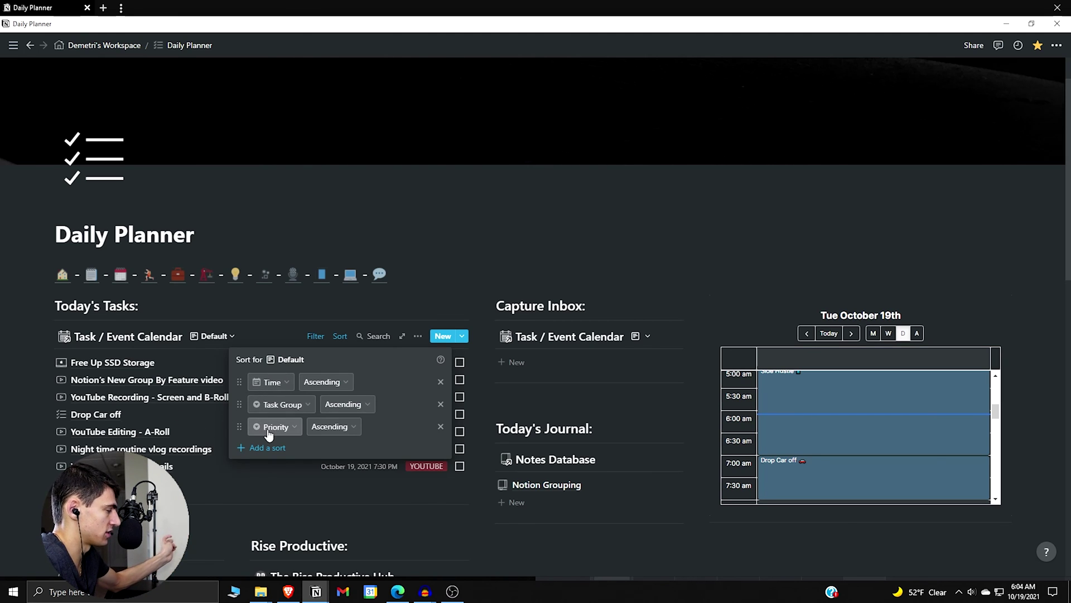
left_click(444, 382)
left_click(476, 279)
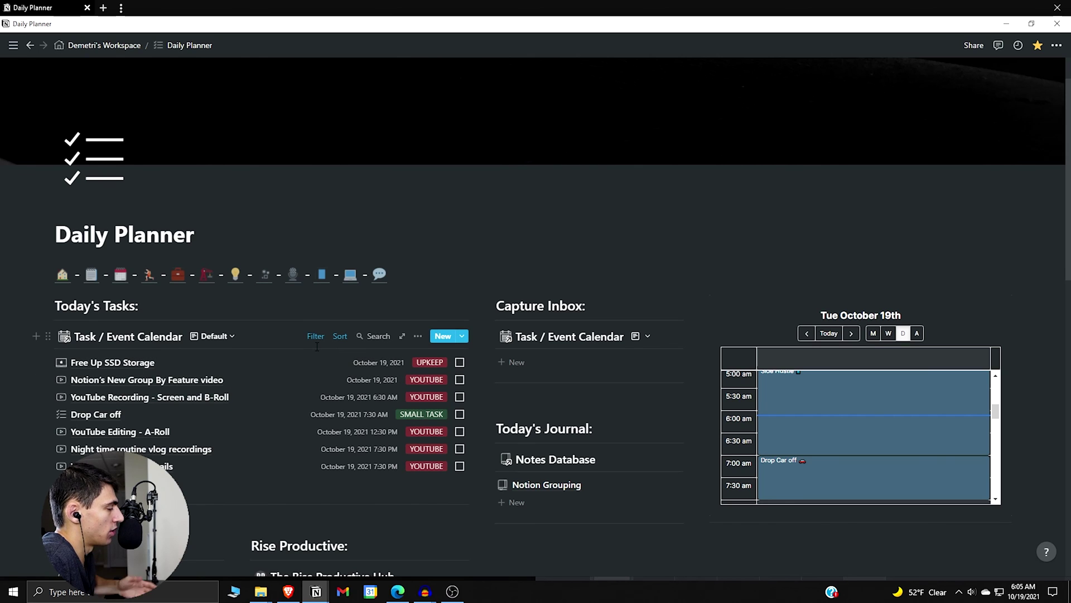
left_click(318, 343)
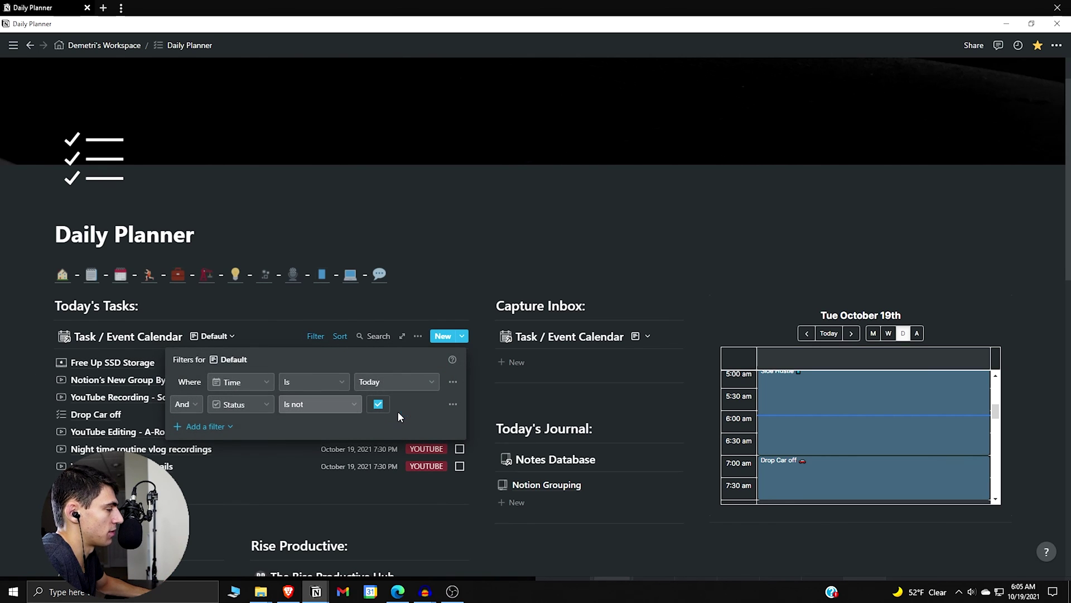
left_click(341, 336)
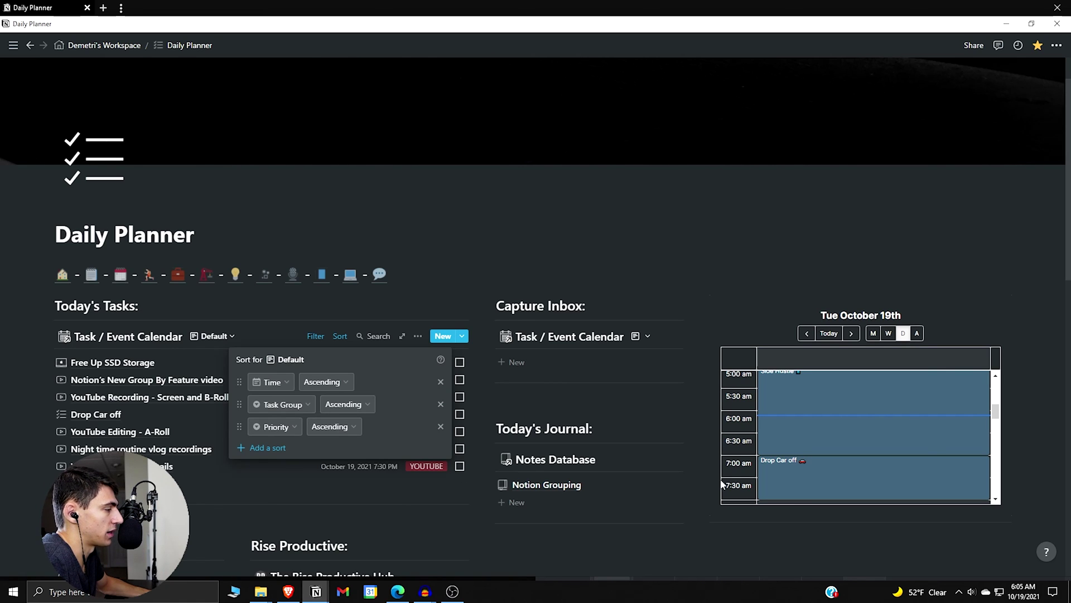
left_click(107, 379)
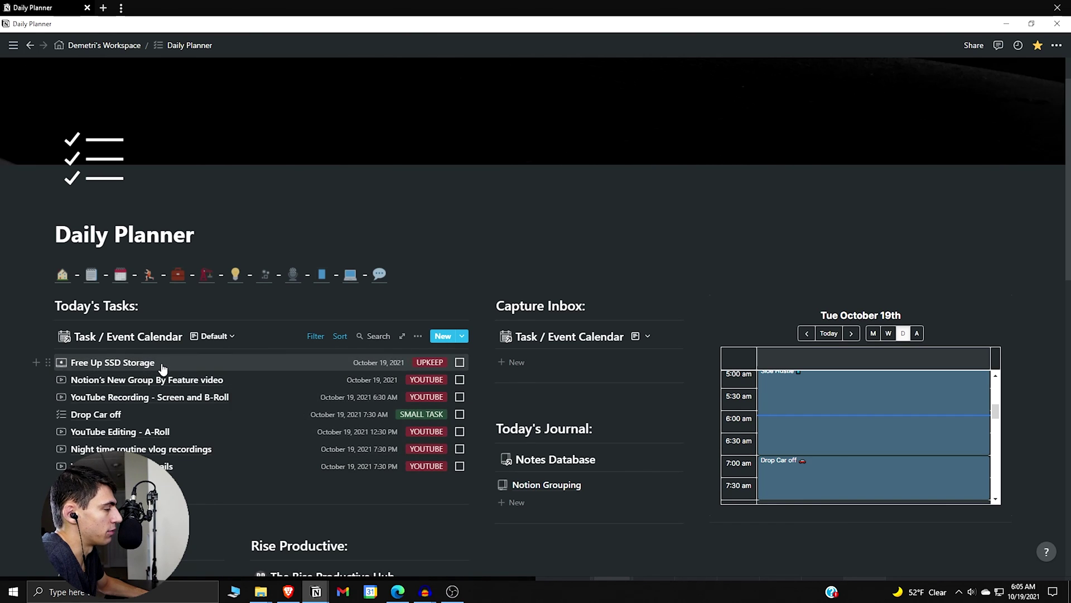
left_click(113, 363)
scroll(614, 302, "down", 2)
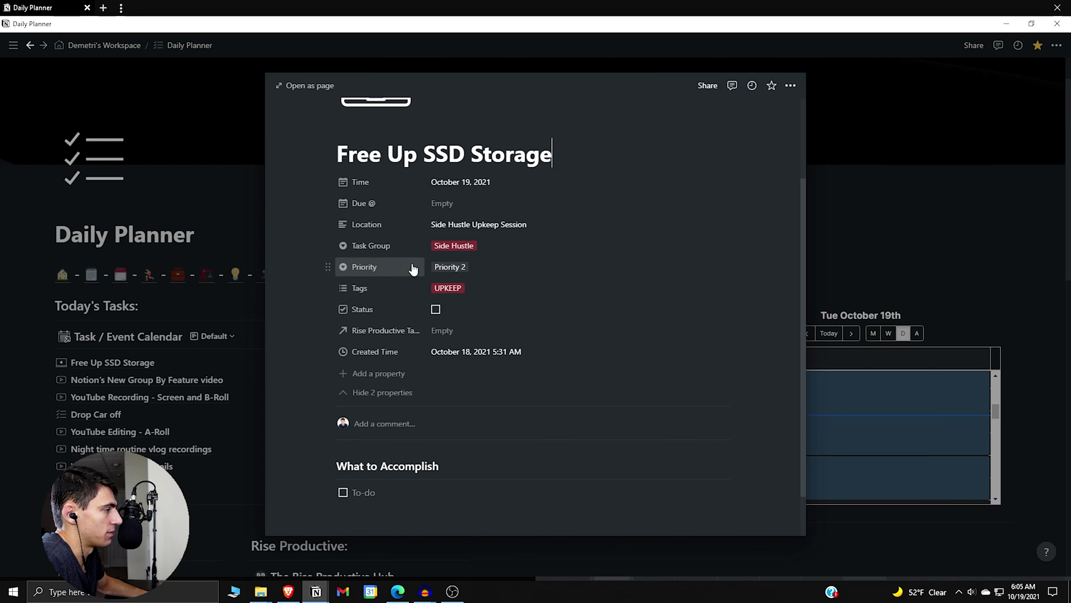
Step: Delete the Priority property, re-hide Location and Created Time, and close the task
left_click(396, 263)
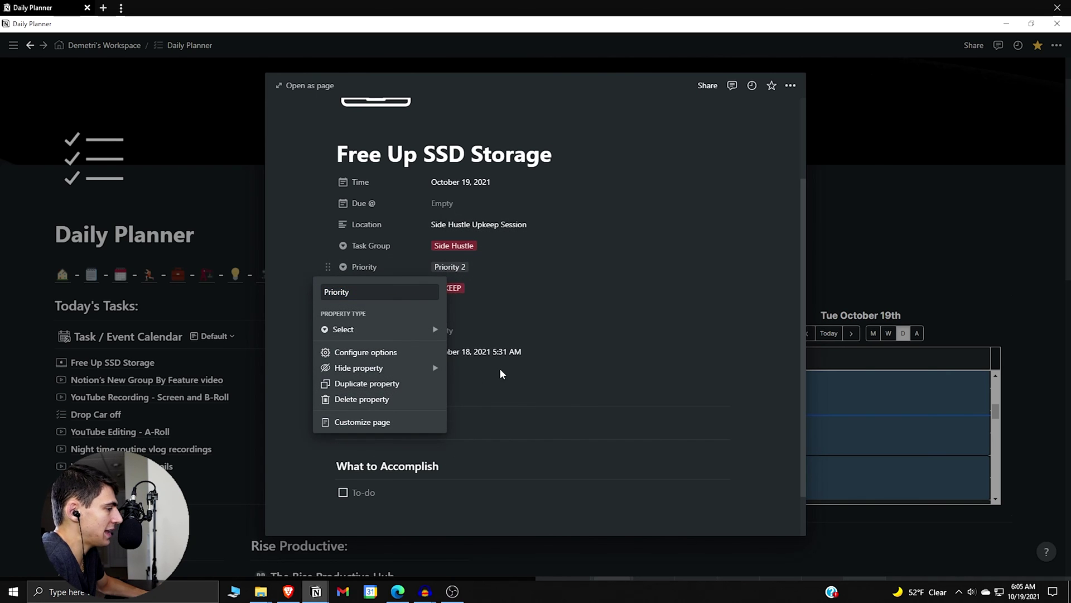
key("Delete")
left_click(490, 316)
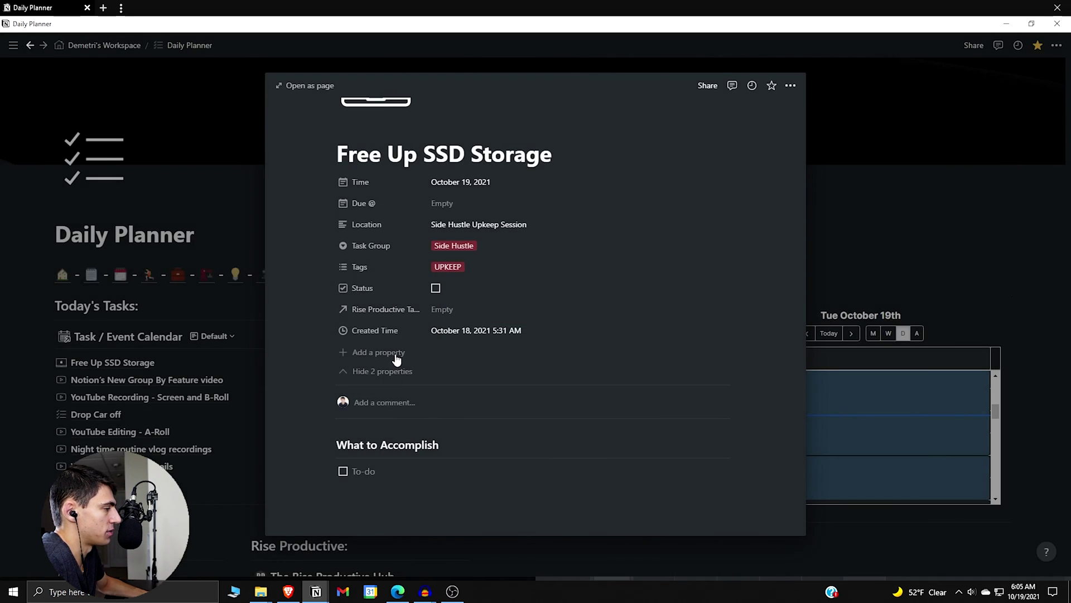
left_click(385, 373)
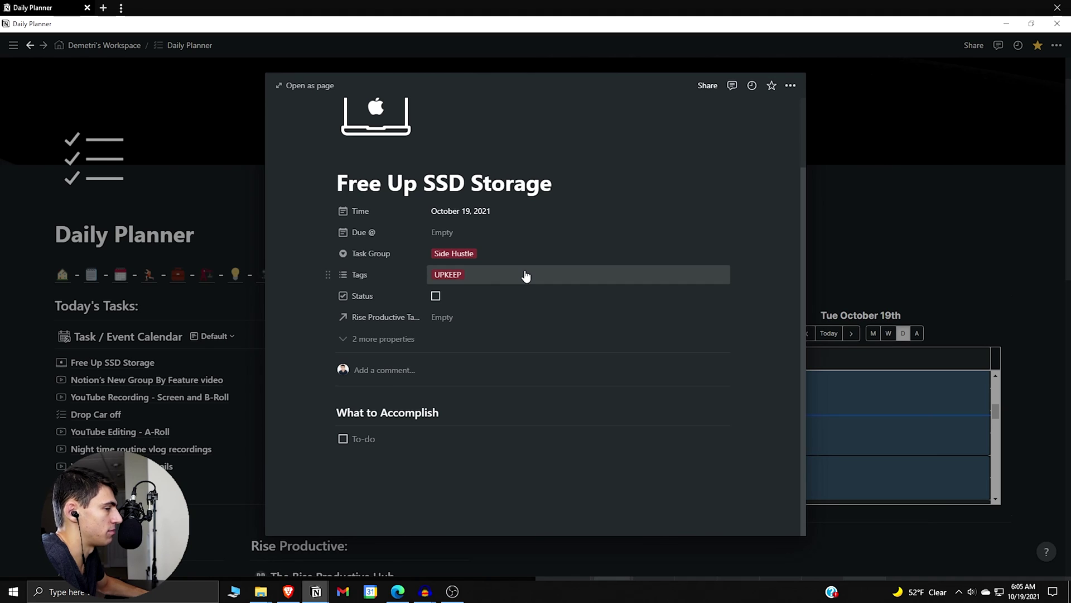
scroll(526, 277, "up", 2)
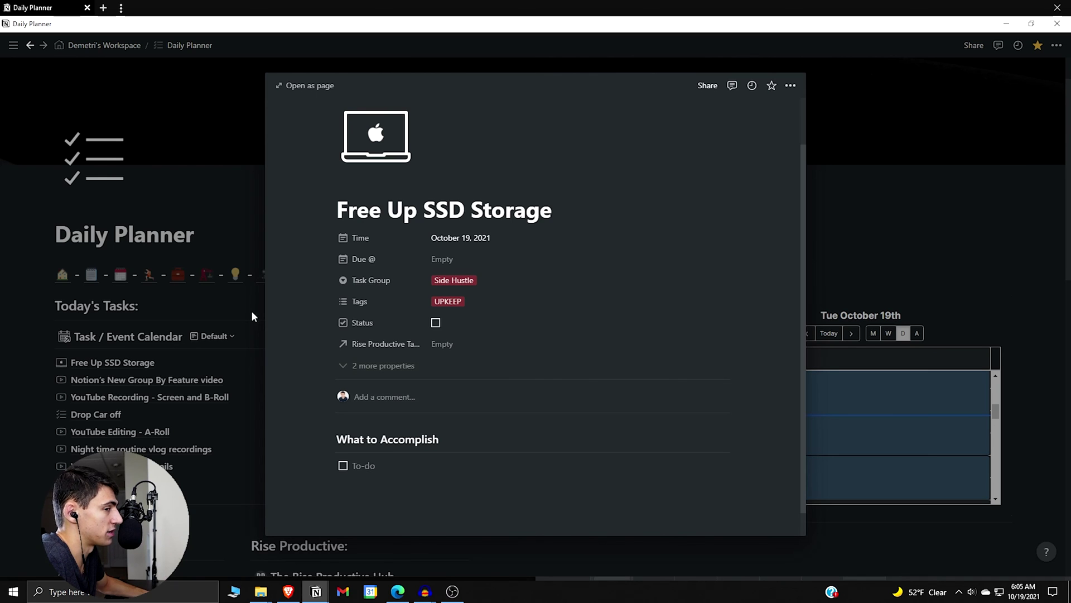
key("Escape")
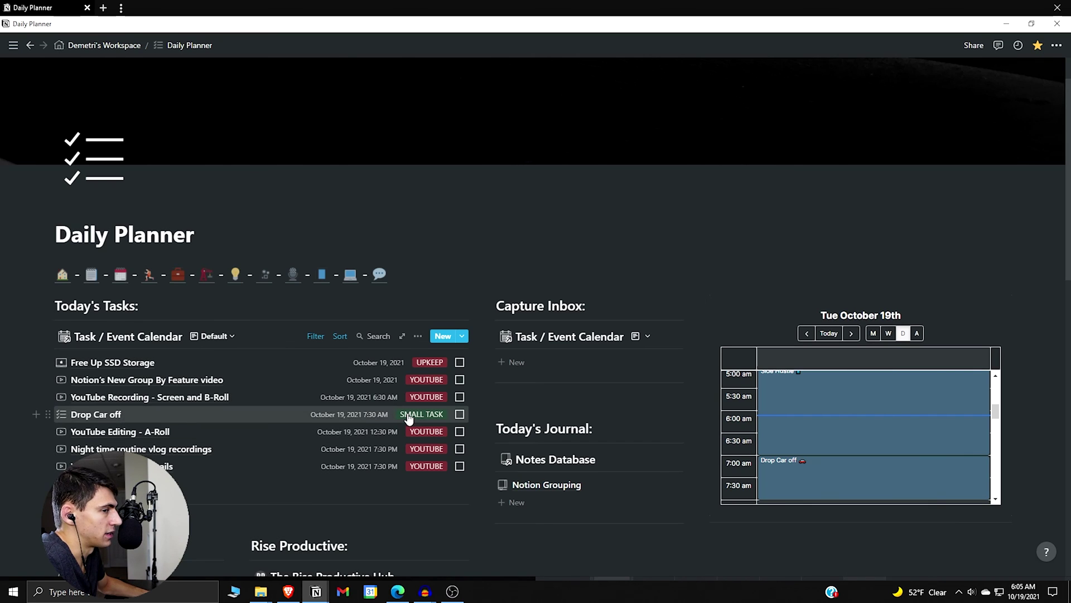
left_click(460, 362)
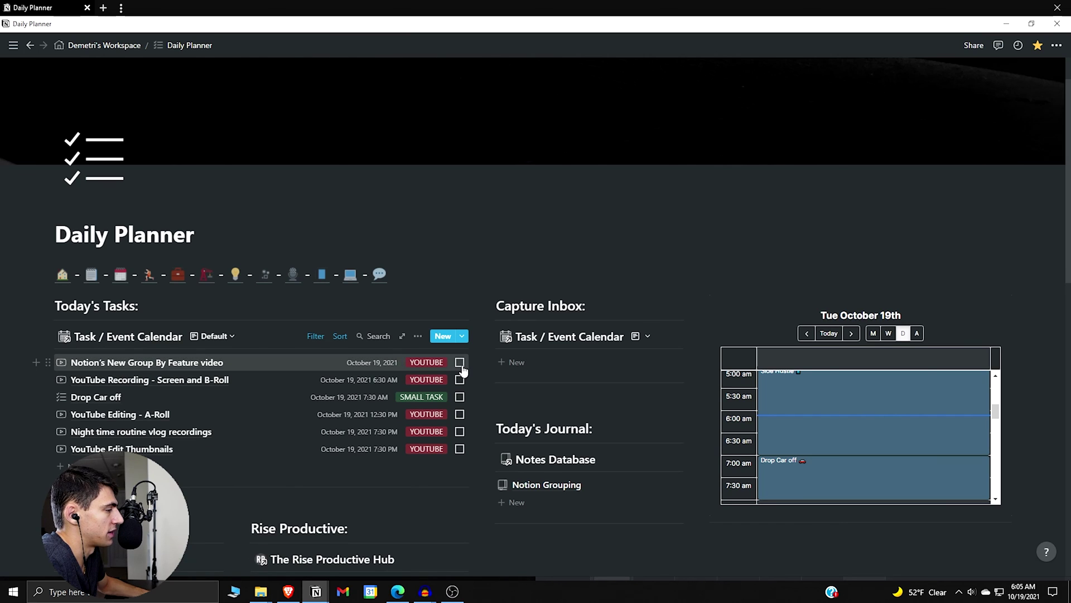
left_click(460, 362)
left_click(459, 363)
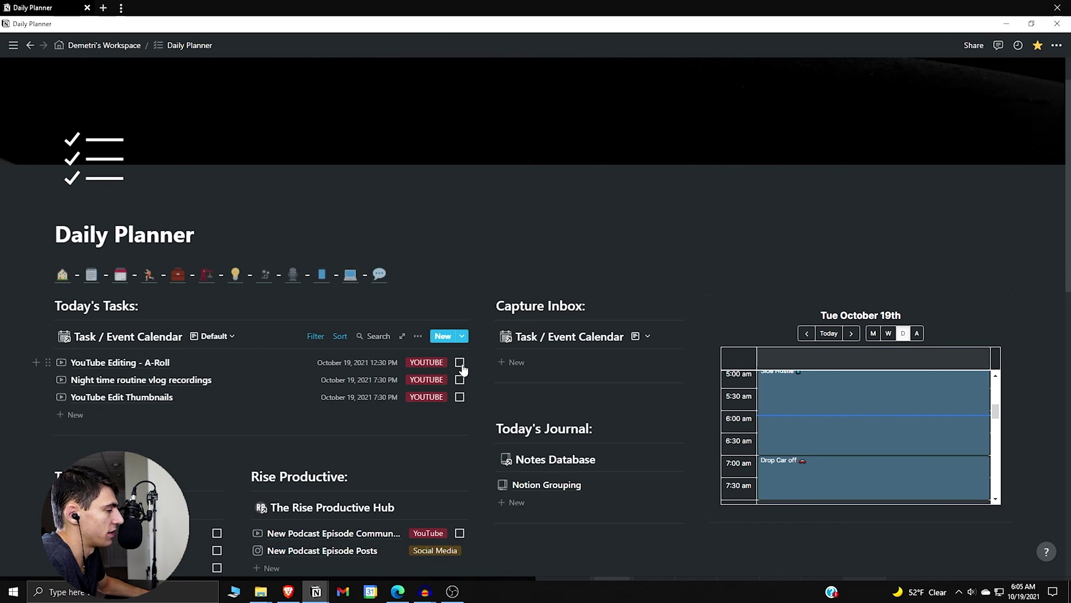
scroll(242, 437, "down", 2)
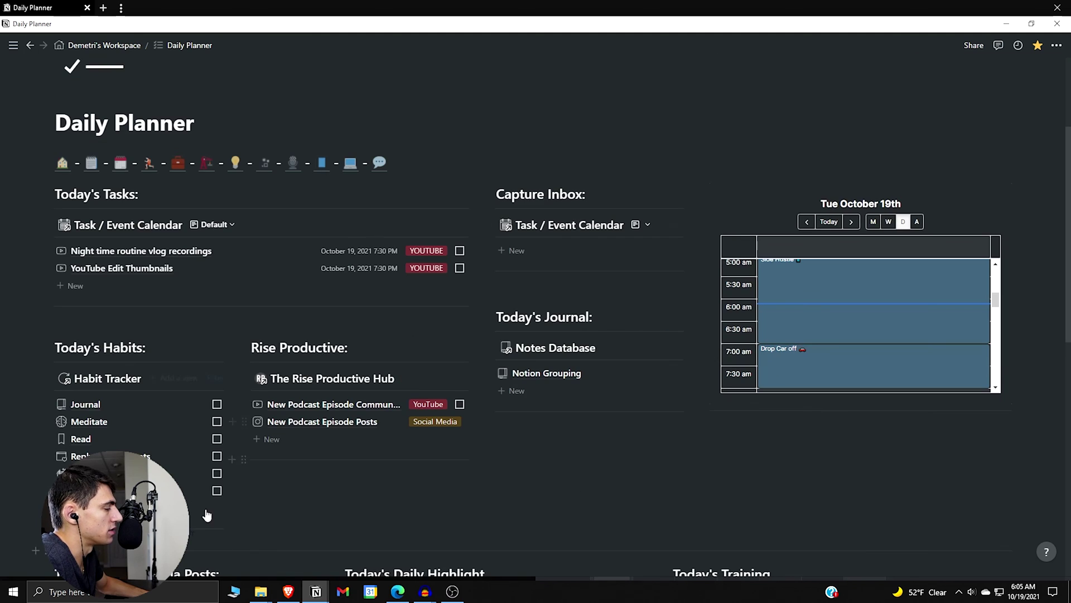